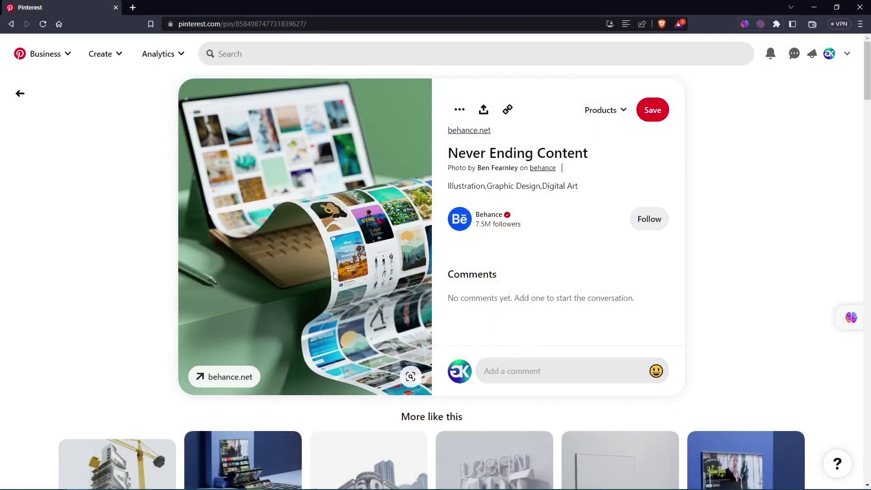
On Pinterest, browse the Inspiration Grid, unfold and Behance 'Never Ending Content' reference pins
{"action": "scroll", "coordinate": [338, 276], "scroll_direction": "down", "scroll_amount": 6}
{"action": "left_click", "coordinate": [251, 294]}
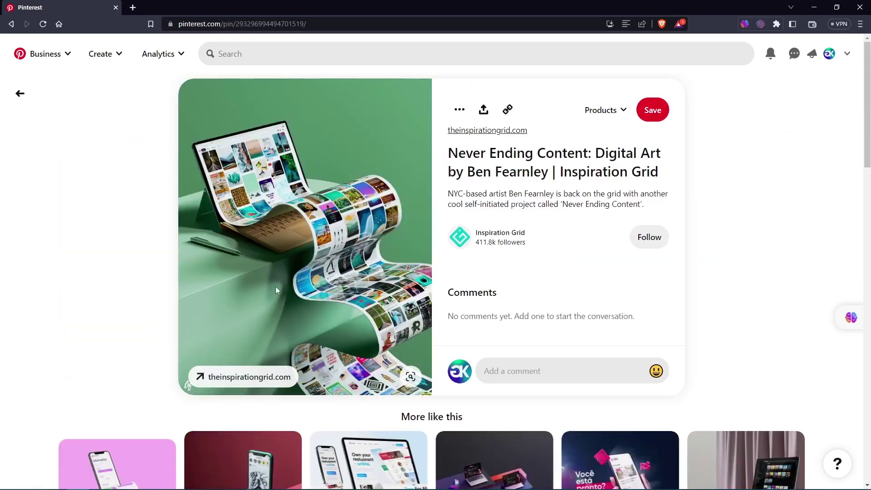
{"action": "scroll", "coordinate": [276, 286], "scroll_direction": "down", "scroll_amount": 5}
{"action": "left_click", "coordinate": [364, 238]}
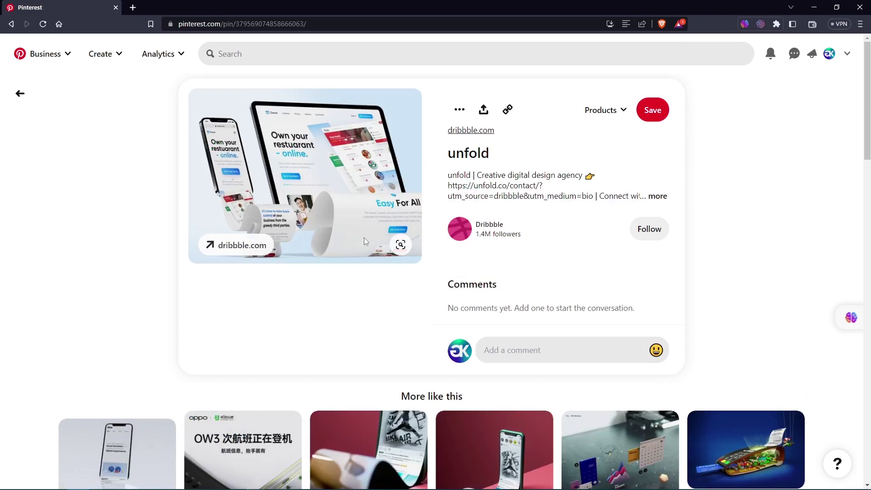
{"action": "scroll", "coordinate": [387, 297], "scroll_direction": "down", "scroll_amount": 1}
{"action": "scroll", "coordinate": [387, 296], "scroll_direction": "up", "scroll_amount": 1}
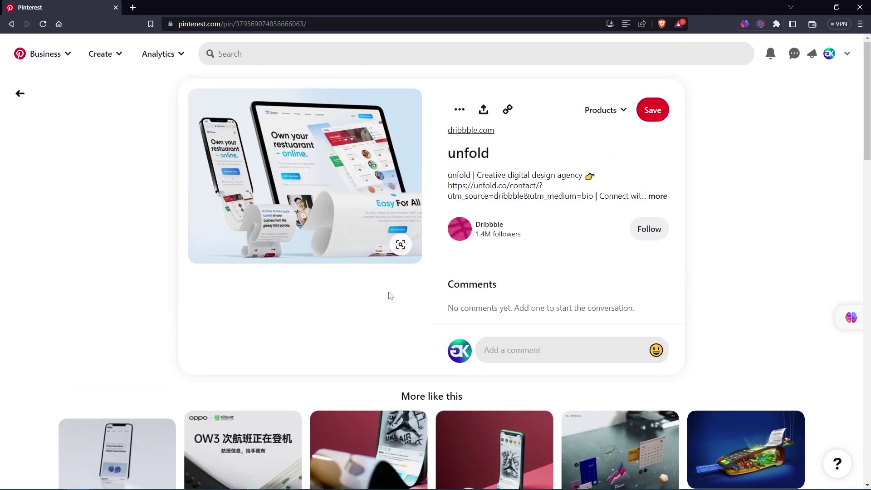
{"action": "scroll", "coordinate": [386, 295], "scroll_direction": "down", "scroll_amount": 4}
{"action": "left_click", "coordinate": [491, 299]}
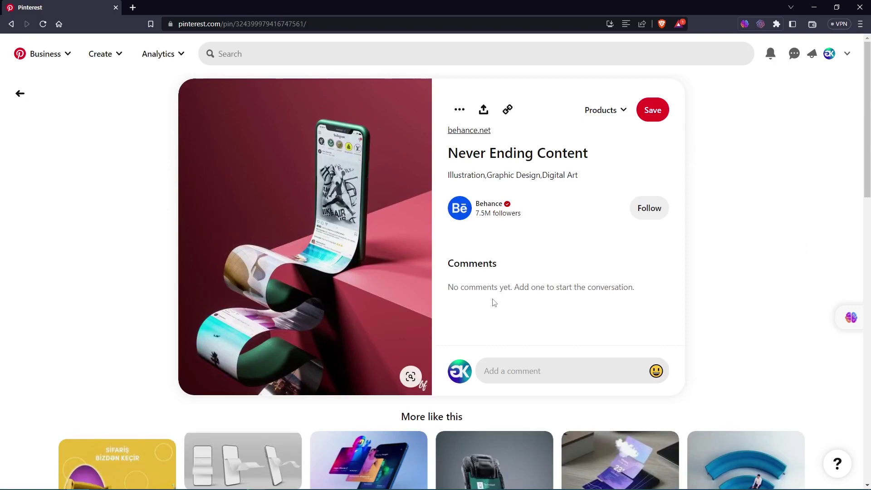
{"action": "scroll", "coordinate": [494, 303], "scroll_direction": "down", "scroll_amount": 2}
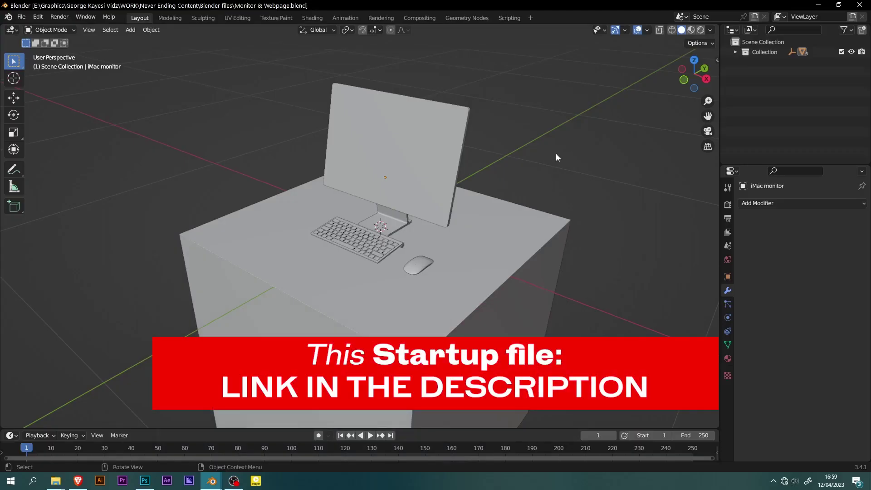
Create a new collection in the Outliner named 'Display webpage'
{"action": "right_click", "coordinate": [749, 76]}
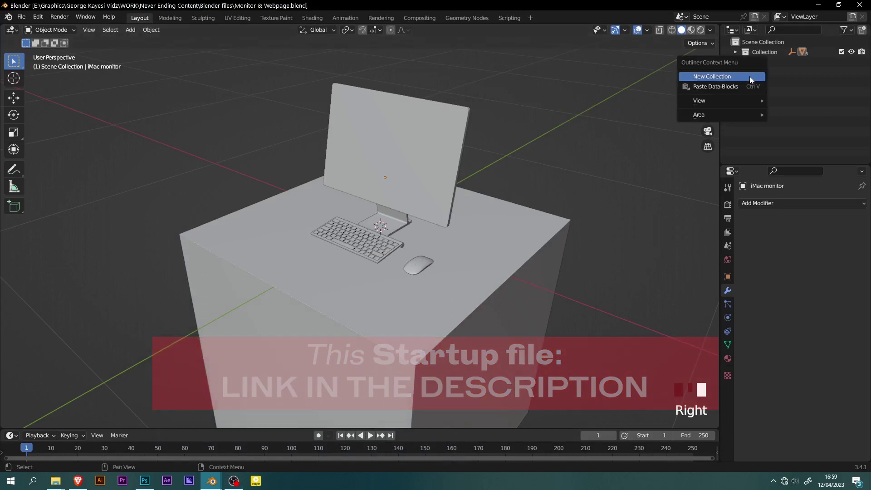
{"action": "left_click", "coordinate": [746, 75]}
{"action": "double_click", "coordinate": [759, 62]}
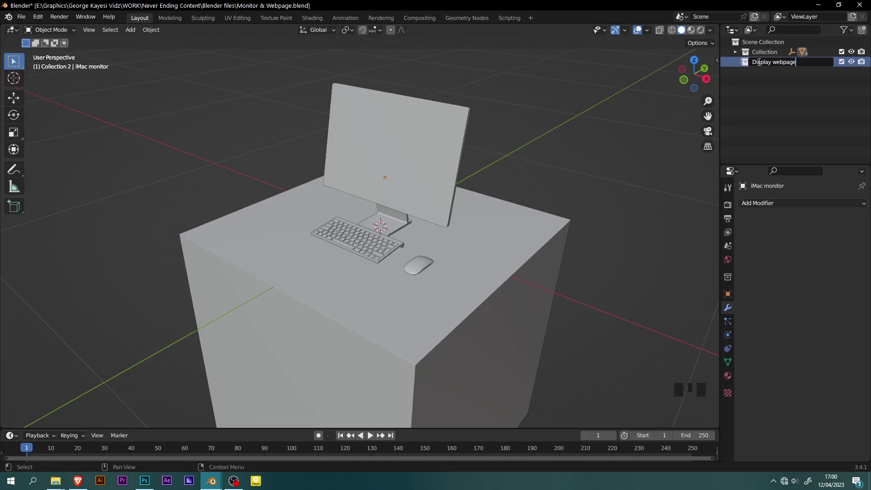
{"action": "type", "text": "Display webpage"}
{"action": "key", "text": "Return"}
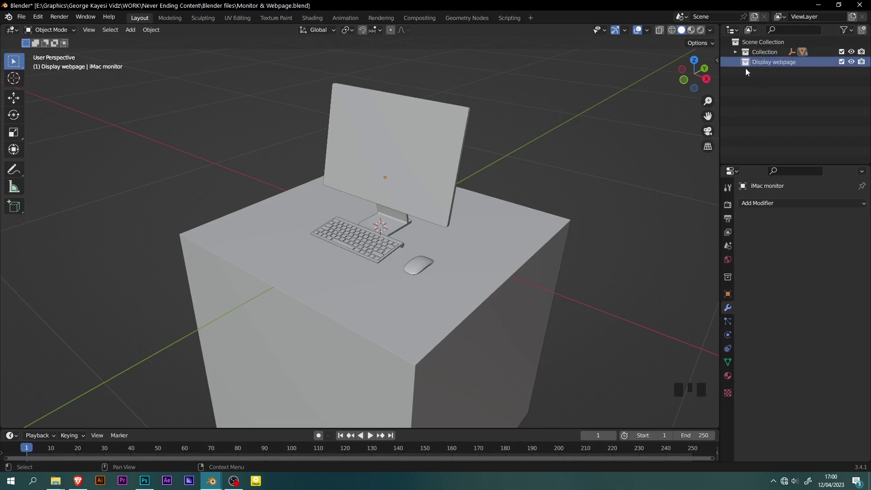
Add a Bezier curve and rotate it 90° upright in front view
{"action": "left_click", "coordinate": [130, 30]}
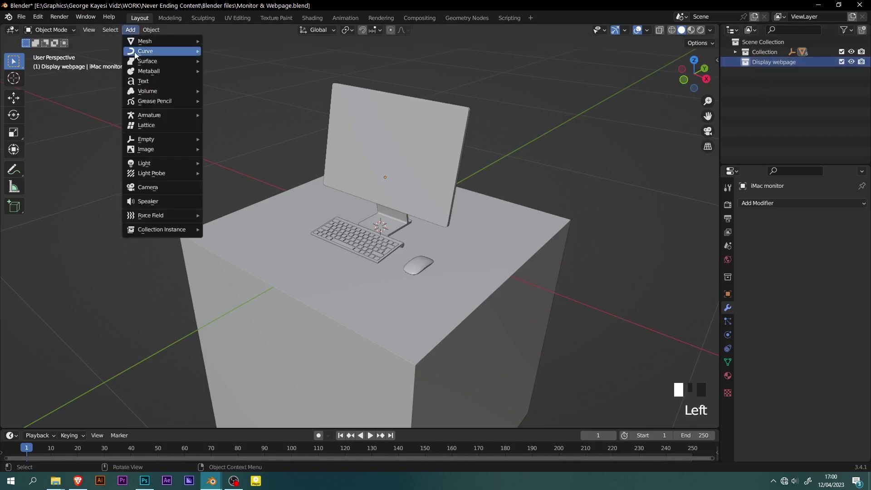
{"action": "mouse_move", "coordinate": [172, 51]}
{"action": "left_click", "coordinate": [225, 51]}
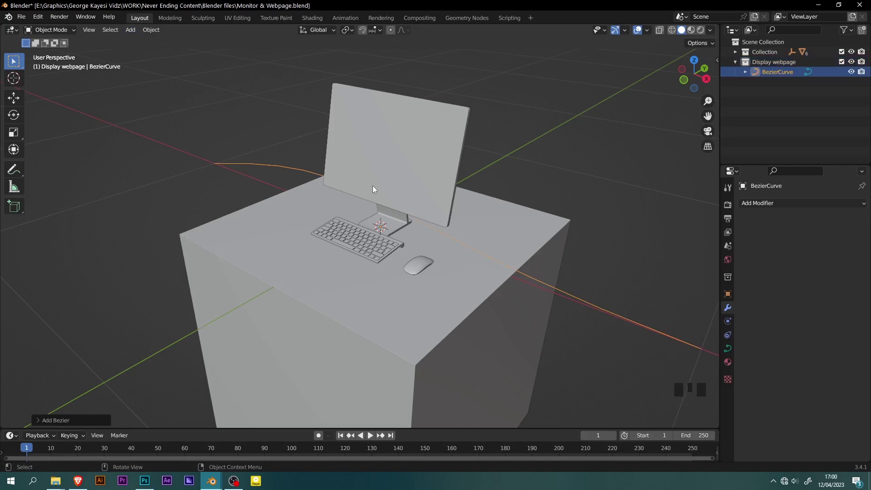
{"action": "key", "text": "KP_1"}
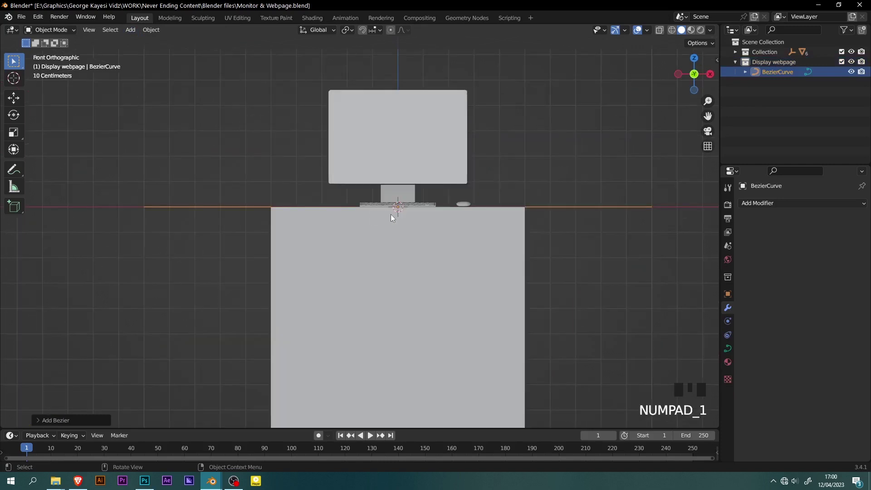
{"action": "type", "text": "r"}
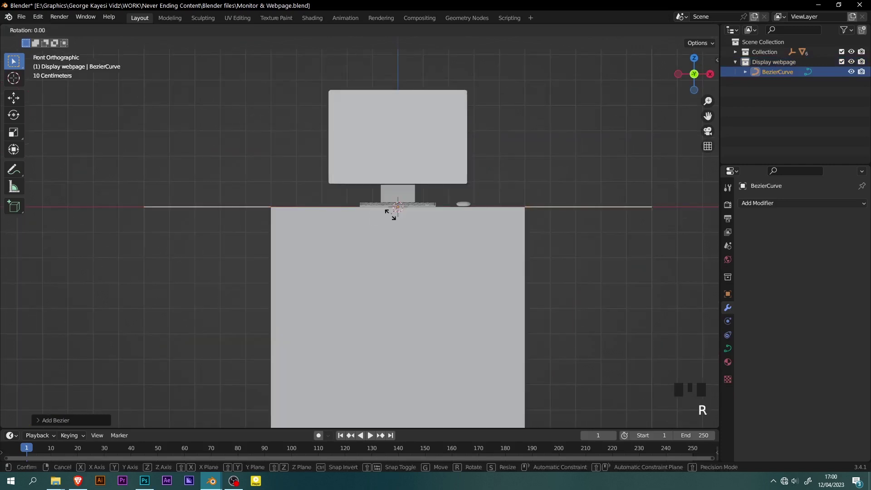
{"action": "type", "text": "90"}
{"action": "left_click", "coordinate": [390, 214]}
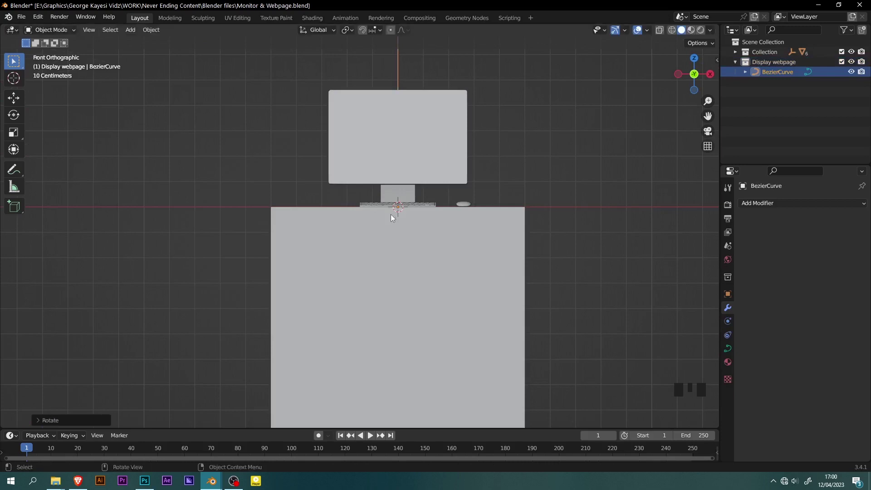
Switch to the right side view and centre the desk
{"action": "key", "text": "KP_3"}
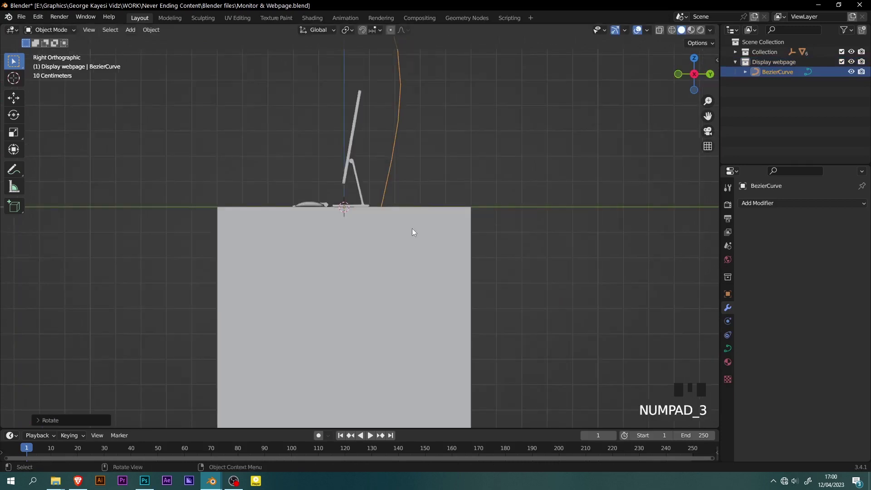
{"action": "scroll", "coordinate": [412, 229], "scroll_direction": "down", "scroll_amount": 2}
{"action": "middle_click_drag", "start_coordinate": [408, 230], "coordinate": [432, 252], "text": "shift"}
Enter Edit Mode on the curve and scale it down
{"action": "key", "text": "Tab"}
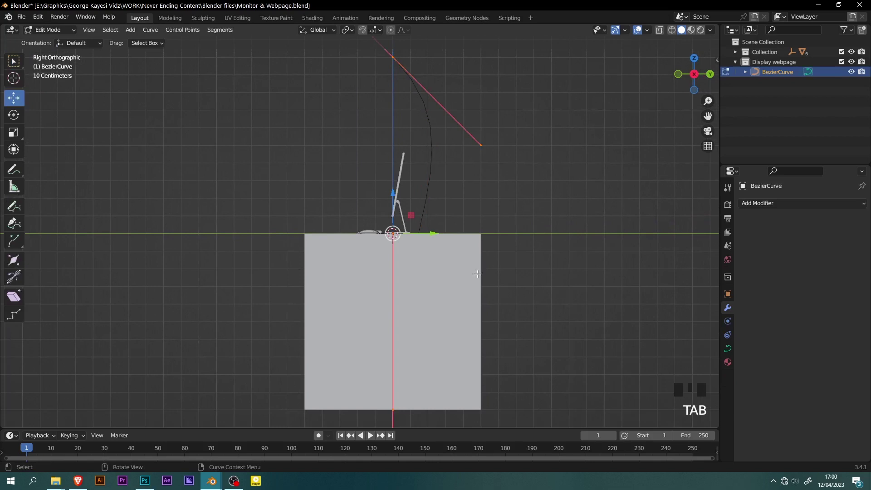
{"action": "key", "text": "s"}
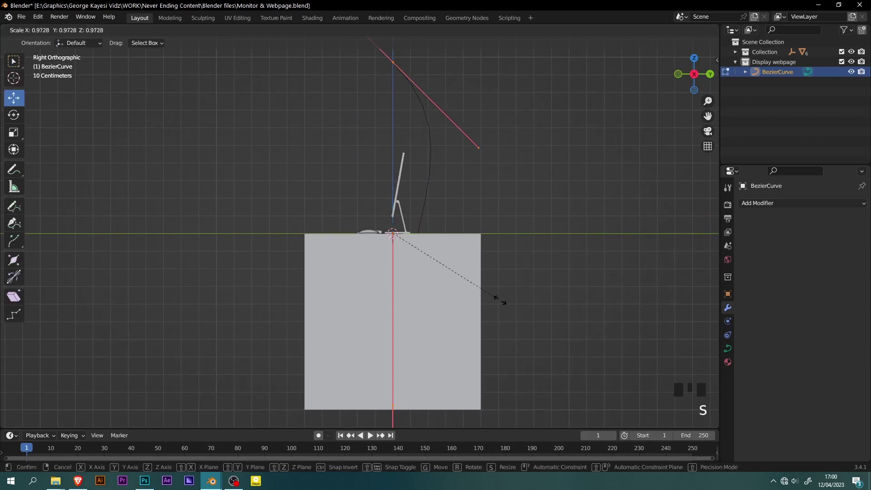
{"action": "left_click", "coordinate": [386, 244]}
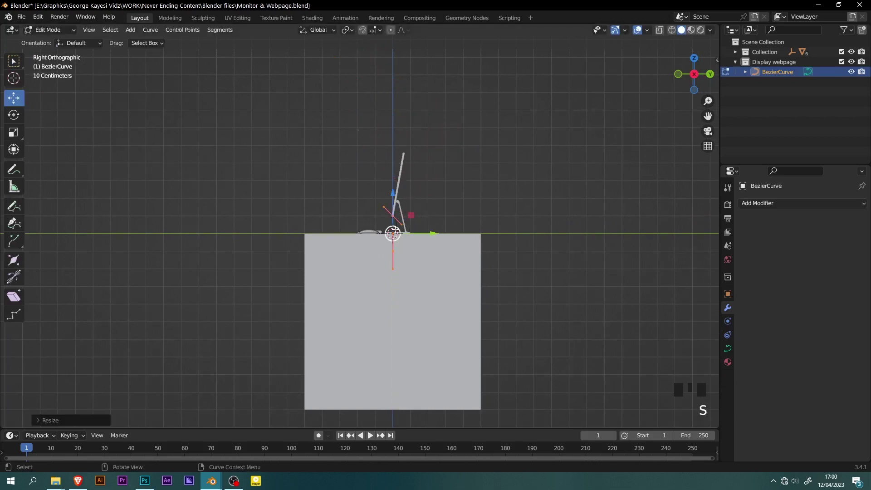
{"action": "scroll", "coordinate": [395, 229], "scroll_direction": "up", "scroll_amount": 5}
Move the curve points up beside the monitor screen
{"action": "key", "text": "g"}
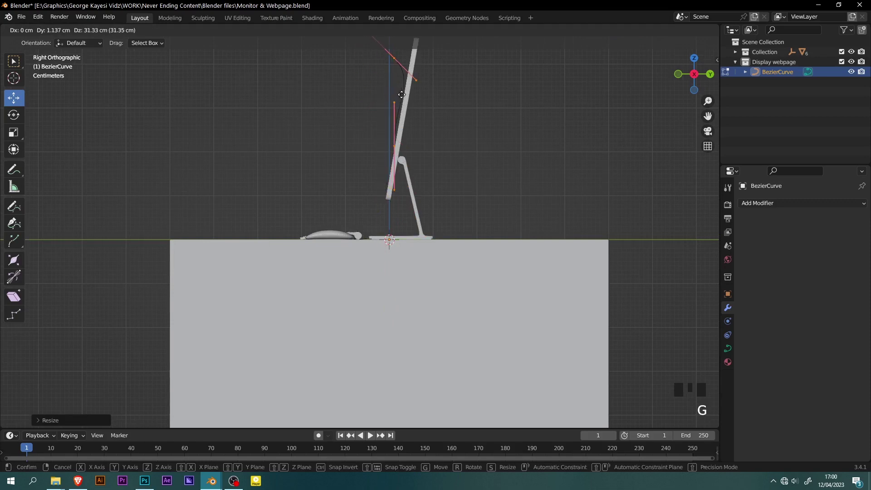
{"action": "left_click", "coordinate": [384, 227]}
{"action": "scroll", "coordinate": [385, 227], "scroll_direction": "up", "scroll_amount": 3}
{"action": "middle_click_drag", "start_coordinate": [384, 227], "coordinate": [426, 204], "text": "shift"}
Rotate the lower point's handle to match the screen's tilt
{"action": "left_click", "coordinate": [415, 218]}
{"action": "key", "text": "r"}
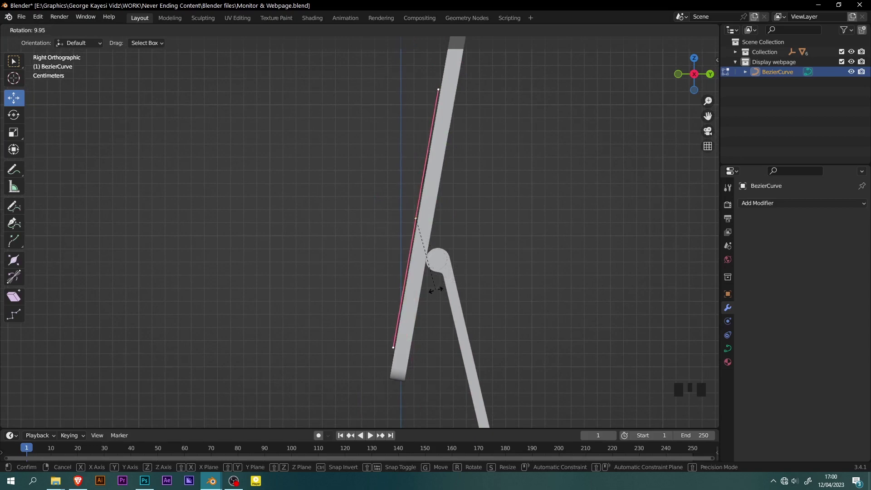
{"action": "left_click", "coordinate": [435, 290]}
{"action": "scroll", "coordinate": [432, 286], "scroll_direction": "down", "scroll_amount": 2}
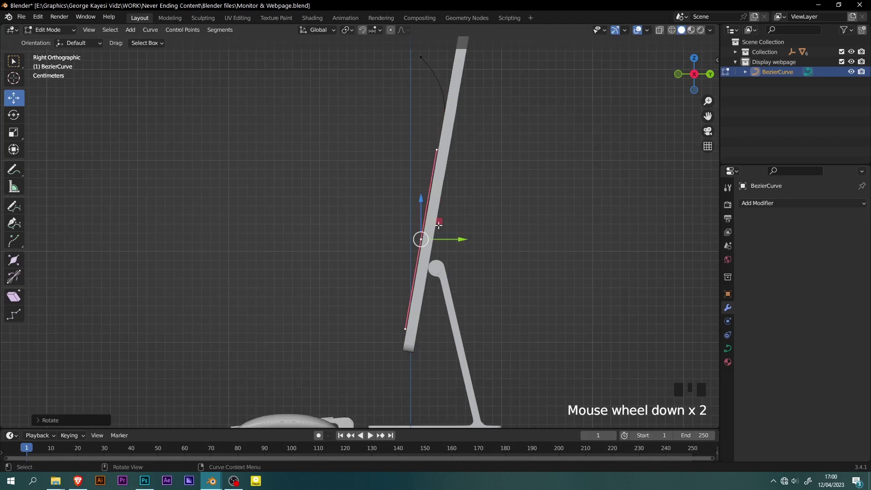
{"action": "middle_click_drag", "start_coordinate": [431, 285], "coordinate": [410, 373], "text": "shift"}
Rotate the top point's handle and move the point along the screen face
{"action": "left_click", "coordinate": [394, 145]}
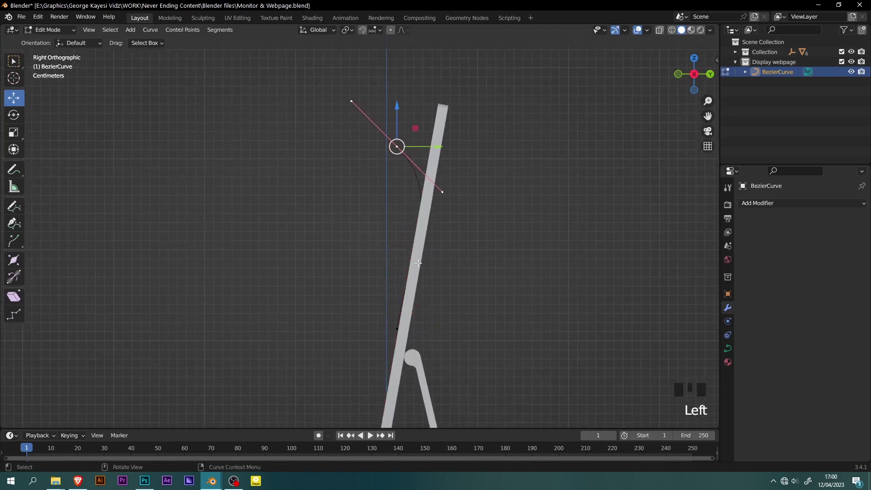
{"action": "key", "text": "r"}
{"action": "left_click", "coordinate": [321, 230]}
{"action": "key", "text": "g"}
{"action": "left_click", "coordinate": [372, 217]}
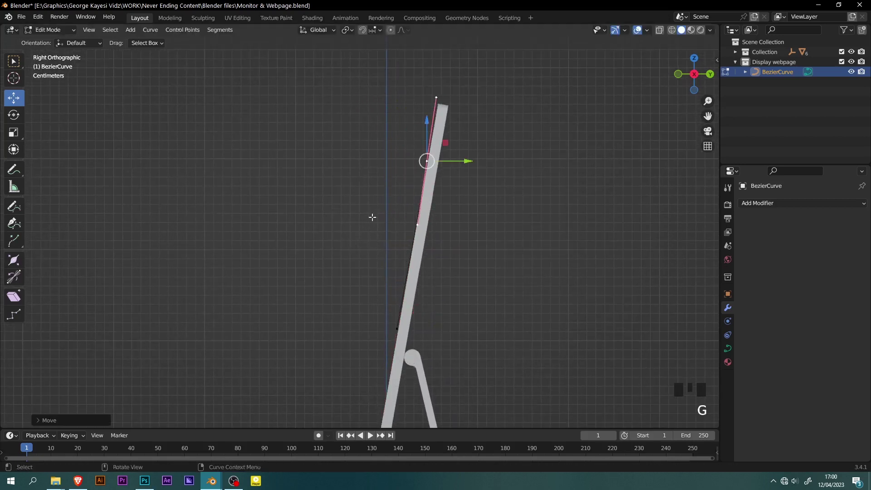
{"action": "scroll", "coordinate": [372, 217], "scroll_direction": "up", "scroll_amount": 4}
Re-angle the top point's handle to match the screen's slant
{"action": "key", "text": "r"}
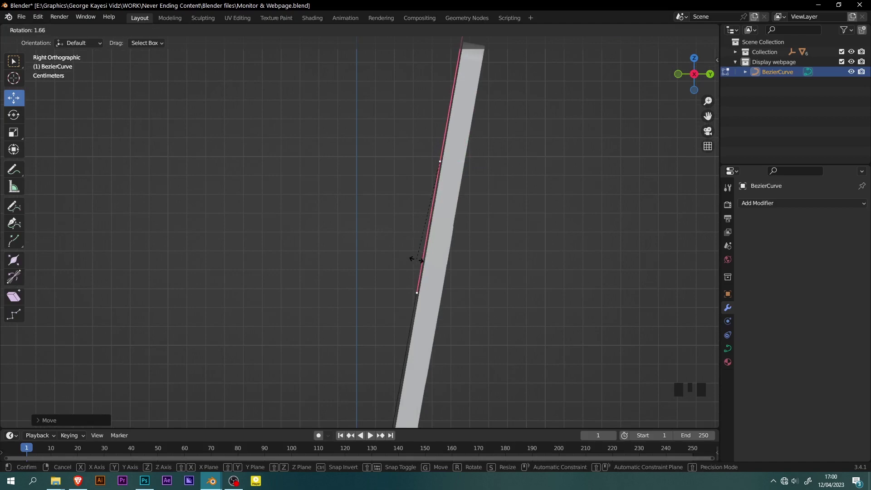
{"action": "left_click", "coordinate": [413, 259]}
{"action": "scroll", "coordinate": [413, 259], "scroll_direction": "down", "scroll_amount": 6}
{"action": "scroll", "coordinate": [444, 175], "scroll_direction": "up", "scroll_amount": 3}
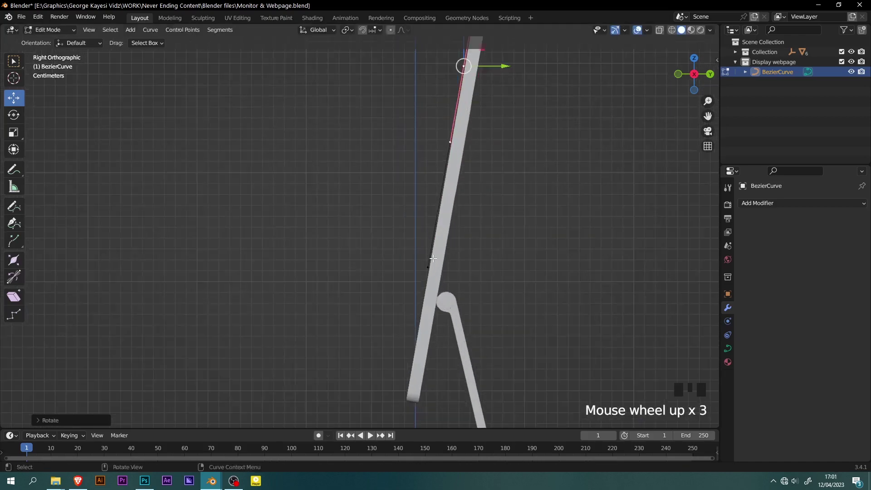
Nudge the top point flush against the screen face and orbit to face the monitor
{"action": "left_click_drag", "start_coordinate": [435, 207], "coordinate": [451, 207]}
{"action": "middle_click_drag", "start_coordinate": [451, 206], "coordinate": [485, 200], "text": "shift"}
{"action": "scroll", "coordinate": [485, 200], "scroll_direction": "up", "scroll_amount": 4}
{"action": "middle_click_drag", "start_coordinate": [429, 272], "coordinate": [427, 335], "text": "shift"}
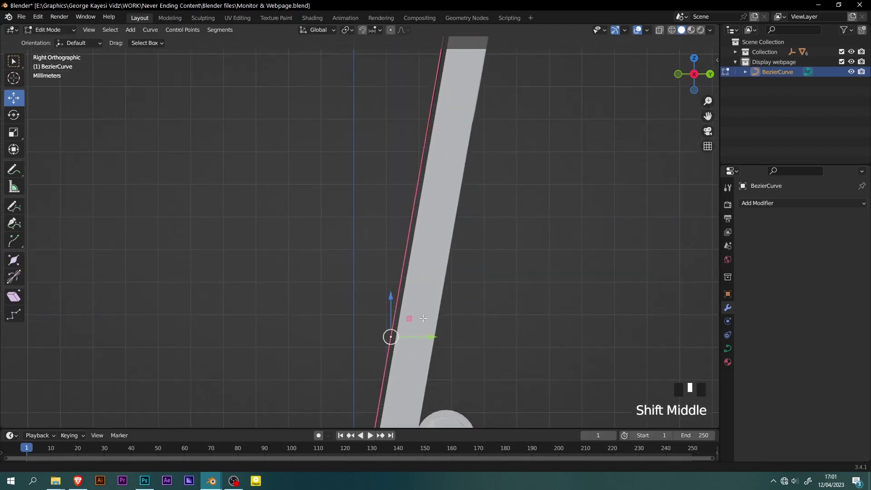
{"action": "left_click", "coordinate": [434, 307]}
{"action": "left_click_drag", "start_coordinate": [434, 308], "coordinate": [438, 306]}
{"action": "scroll", "coordinate": [439, 306], "scroll_direction": "down", "scroll_amount": 5}
{"action": "middle_click_drag", "start_coordinate": [438, 306], "coordinate": [422, 285], "text": "shift"}
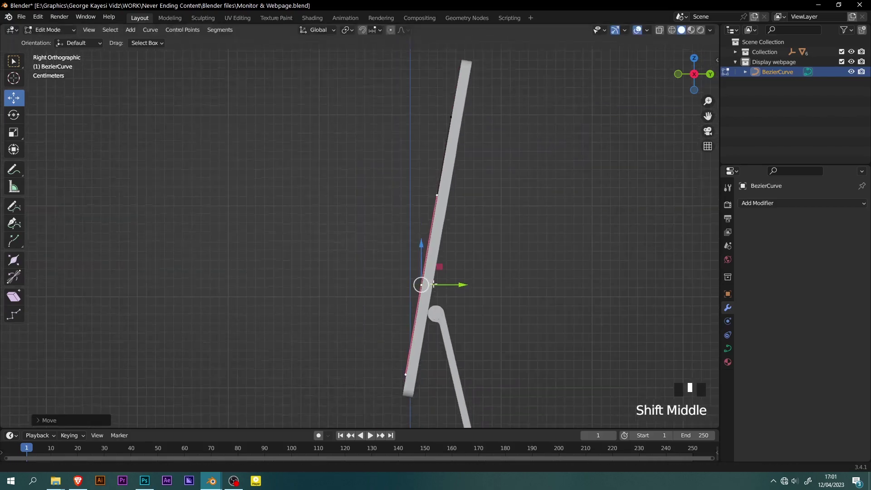
{"action": "middle_click_drag", "start_coordinate": [327, 159], "coordinate": [418, 144]}
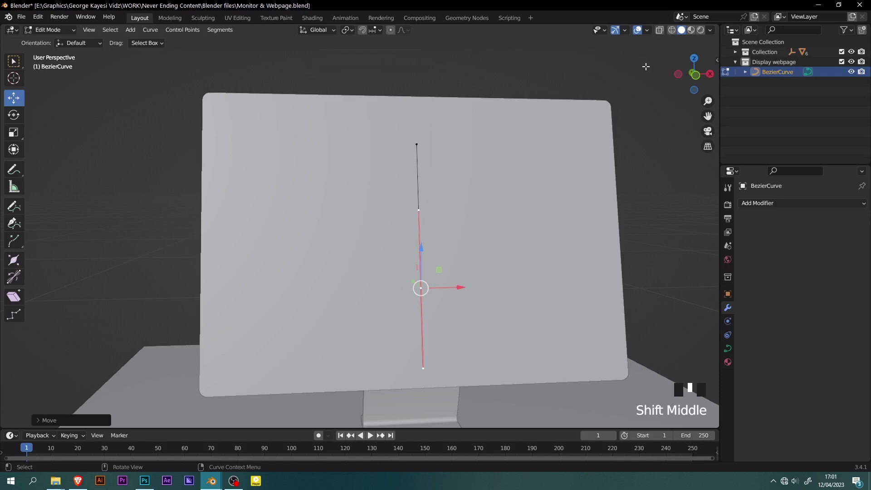
Turn on the wireframe overlay to see the monitor's mesh from a side angle
{"action": "left_click", "coordinate": [647, 30]}
{"action": "left_click", "coordinate": [585, 197]}
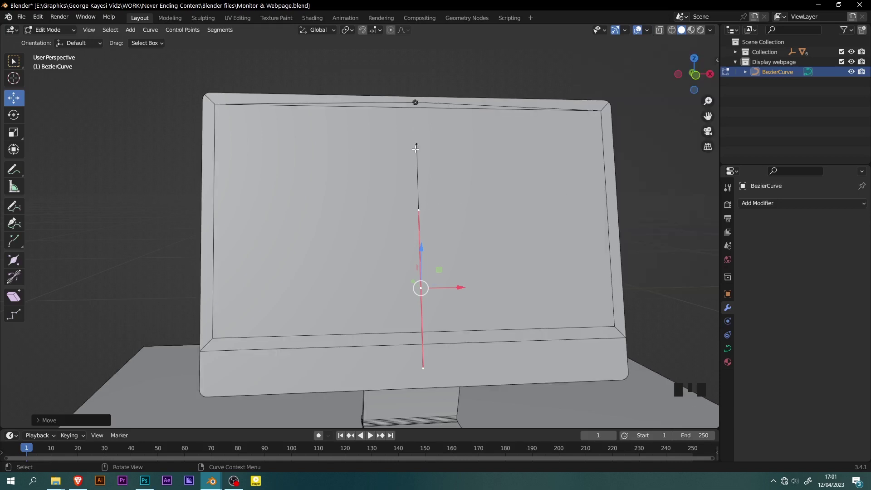
{"action": "middle_click_drag", "start_coordinate": [425, 134], "coordinate": [403, 112]}
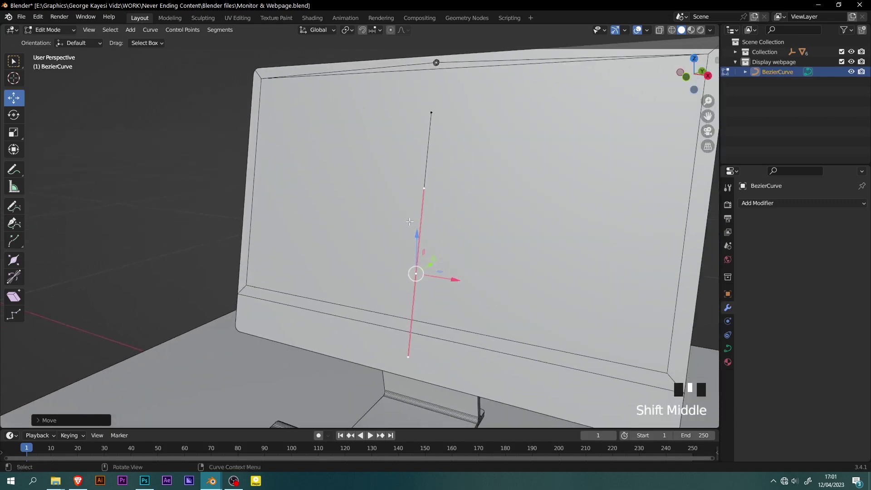
{"action": "scroll", "coordinate": [450, 335], "scroll_direction": "up", "scroll_amount": 3}
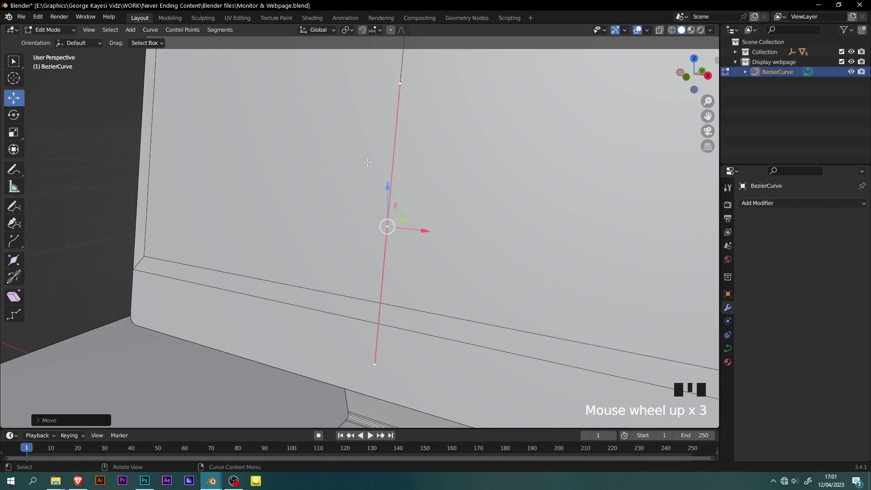
Set the transform orientation to Normal
{"action": "left_click", "coordinate": [324, 30]}
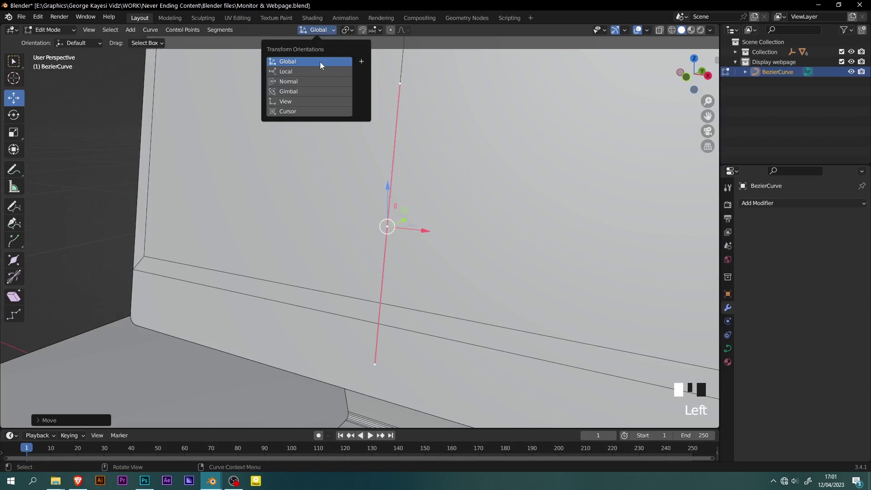
{"action": "left_click", "coordinate": [310, 82]}
{"action": "middle_click_drag", "start_coordinate": [331, 230], "coordinate": [394, 267]}
{"action": "left_click_drag", "start_coordinate": [399, 272], "coordinate": [397, 275]}
{"action": "scroll", "coordinate": [370, 268], "scroll_direction": "up", "scroll_amount": 8}
{"action": "left_click", "coordinate": [370, 268]}
{"action": "mouse_move", "coordinate": [370, 272]}
{"action": "middle_mouse_down", "text": "shift"}
{"action": "mouse_move", "coordinate": [363, 290]}
{"action": "mouse_move", "coordinate": [374, 272]}
{"action": "middle_mouse_up", "text": "shift"}
{"action": "scroll", "coordinate": [375, 267], "scroll_direction": "up", "scroll_amount": 4}
Raise the curve's top point along its normal up to the monitor's top edge
{"action": "left_click", "coordinate": [376, 284]}
{"action": "scroll", "coordinate": [375, 282], "scroll_direction": "up", "scroll_amount": 5}
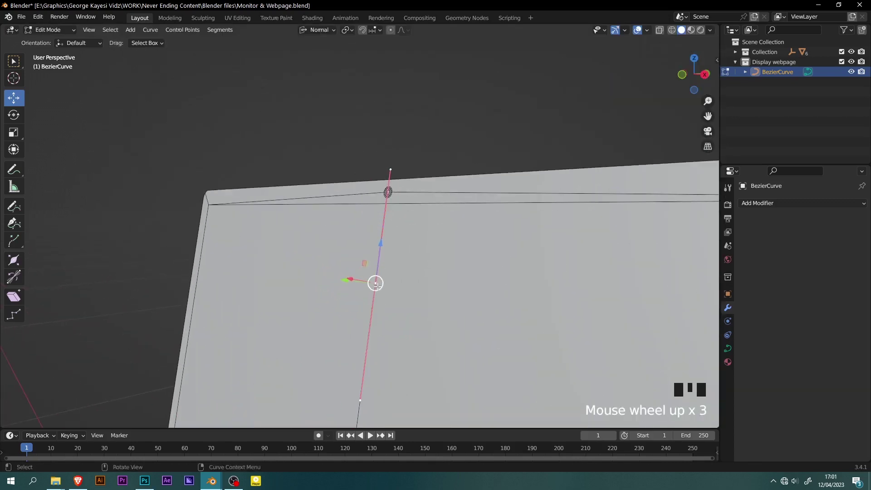
{"action": "left_click_drag", "start_coordinate": [380, 242], "coordinate": [395, 145]}
{"action": "scroll", "coordinate": [383, 184], "scroll_direction": "up", "scroll_amount": 3}
{"action": "left_click", "coordinate": [373, 200]}
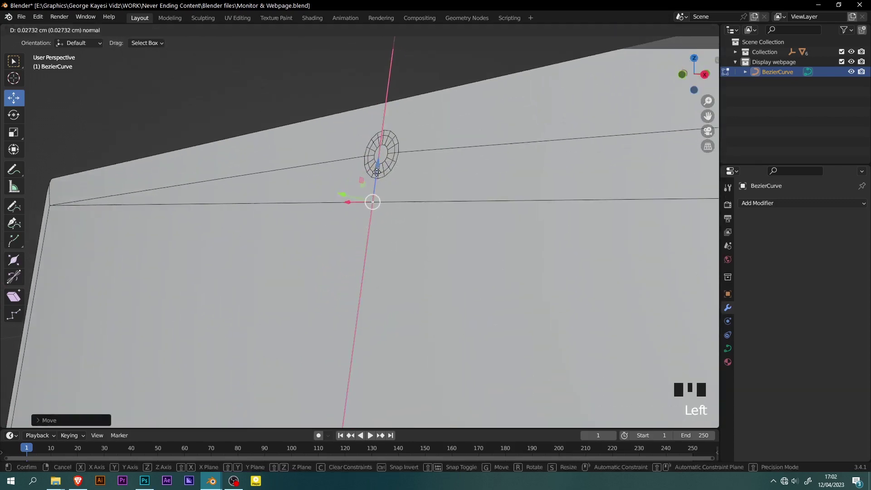
{"action": "scroll", "coordinate": [373, 202], "scroll_direction": "down", "scroll_amount": 20}
{"action": "middle_click_drag", "start_coordinate": [383, 210], "coordinate": [391, 248]}
{"action": "scroll", "coordinate": [388, 223], "scroll_direction": "up", "scroll_amount": 2}
Switch to the right orthographic view with Global transform orientation, framing the monitor
{"action": "key", "text": "KP_3"}
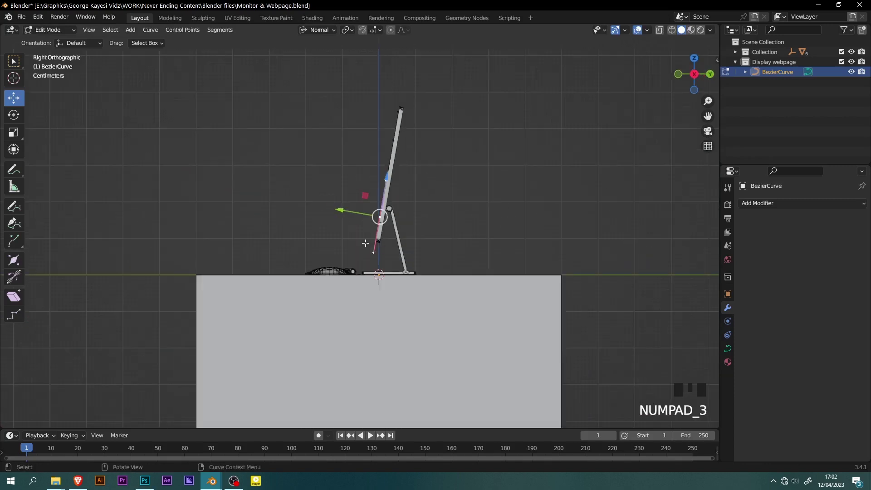
{"action": "left_click", "coordinate": [317, 32]}
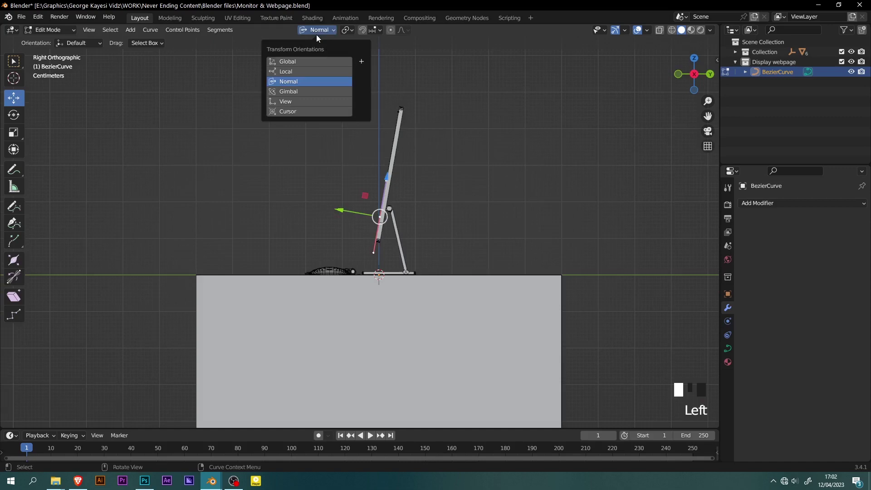
{"action": "left_click", "coordinate": [301, 60]}
{"action": "scroll", "coordinate": [372, 269], "scroll_direction": "up", "scroll_amount": 3}
{"action": "middle_click_drag", "start_coordinate": [372, 269], "coordinate": [462, 278], "text": "shift"}
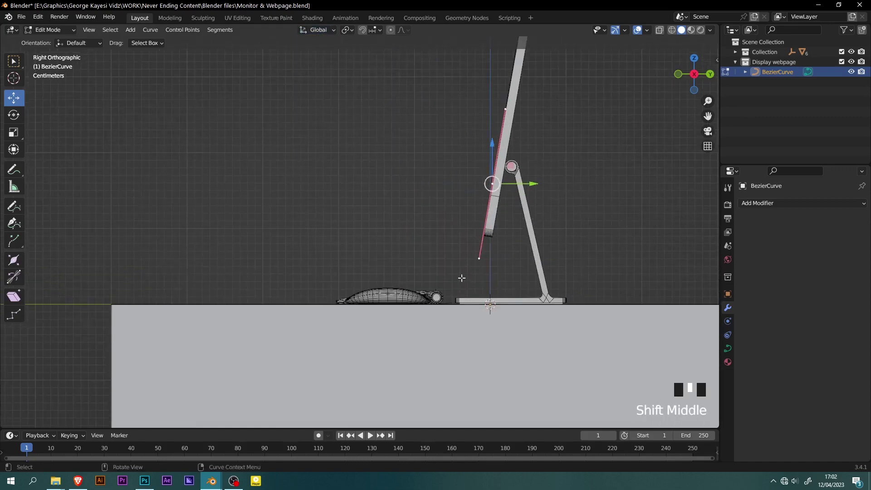
Extrude a new curve point down near the desk, with its handles level and shorter
{"action": "key", "text": "e"}
{"action": "left_click", "coordinate": [385, 388]}
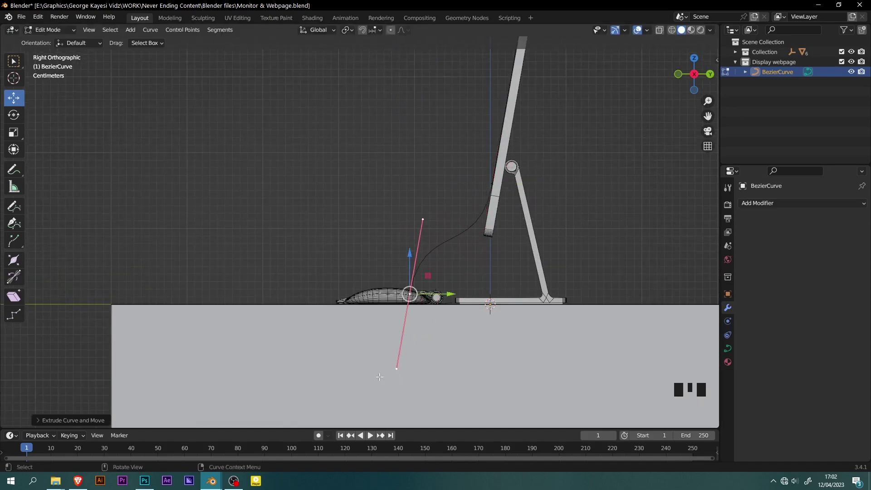
{"action": "scroll", "coordinate": [412, 308], "scroll_direction": "up", "scroll_amount": 5}
{"action": "key", "text": "r"}
{"action": "left_click", "coordinate": [334, 299]}
{"action": "key", "text": "s"}
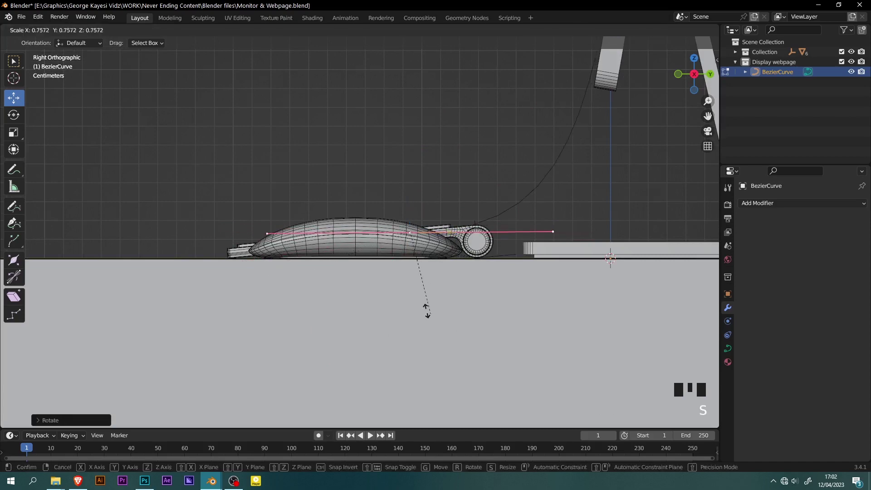
{"action": "left_click", "coordinate": [389, 291]}
{"action": "scroll", "coordinate": [390, 290], "scroll_direction": "up", "scroll_amount": 3}
Tilt that point's handle slightly and shorten its handles again
{"action": "key", "text": "r"}
{"action": "left_click", "coordinate": [528, 247]}
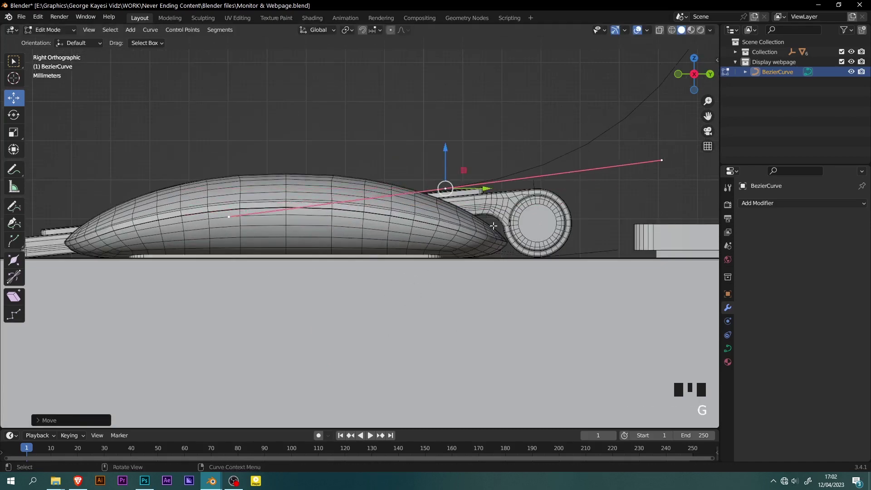
{"action": "key", "text": "s"}
{"action": "left_click", "coordinate": [453, 267]}
{"action": "scroll", "coordinate": [454, 267], "scroll_direction": "down", "scroll_amount": 9}
{"action": "middle_click_drag", "start_coordinate": [454, 266], "coordinate": [490, 278], "text": "shift"}
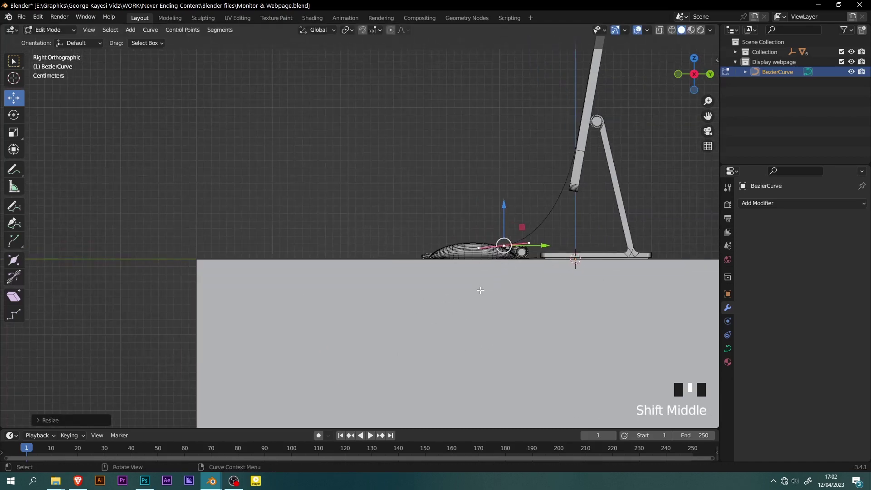
Extrude another point toward the desk front and move it down onto the desk surface
{"action": "key", "text": "e"}
{"action": "left_click", "coordinate": [365, 268]}
{"action": "key", "text": "s"}
{"action": "key", "text": "Escape"}
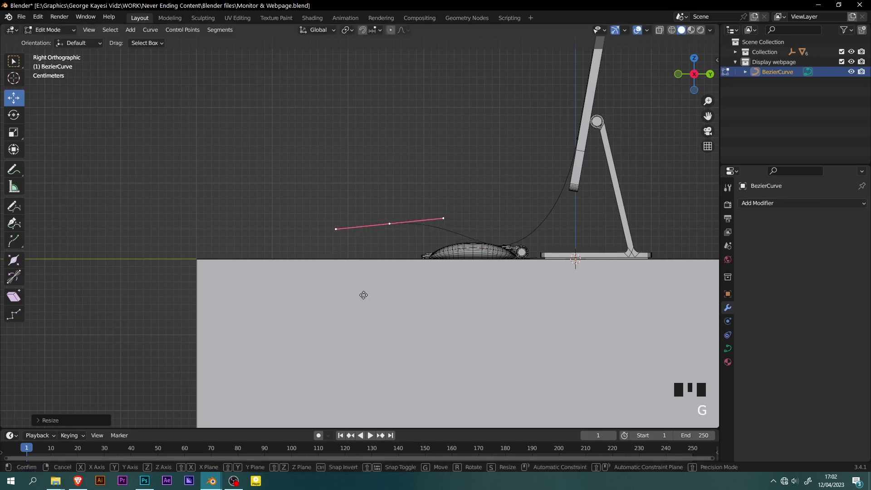
{"action": "key", "text": "g"}
{"action": "left_click", "coordinate": [388, 308]}
{"action": "key", "text": "g"}
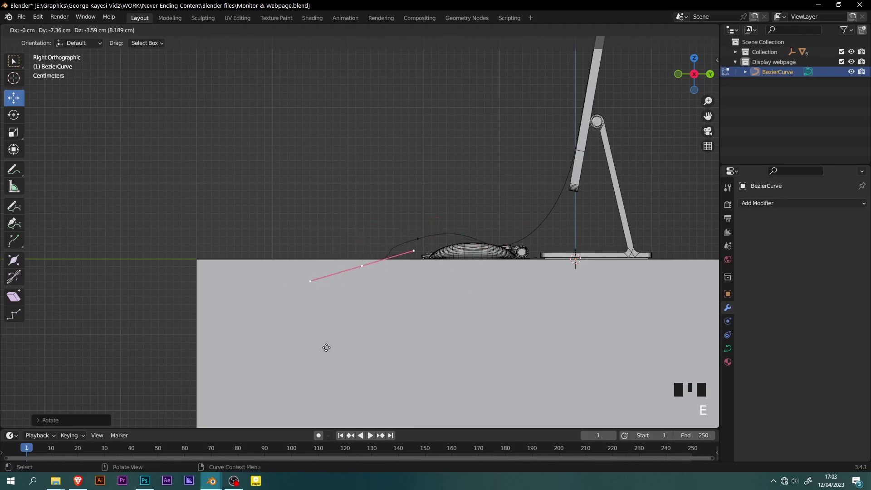
{"action": "left_click", "coordinate": [330, 351]}
Level and flatten that point's handles onto the desk, sliding it along the desk's depth
{"action": "key", "text": "r"}
{"action": "left_click", "coordinate": [302, 352]}
{"action": "scroll", "coordinate": [301, 353], "scroll_direction": "up", "scroll_amount": 4}
{"action": "key", "text": "s"}
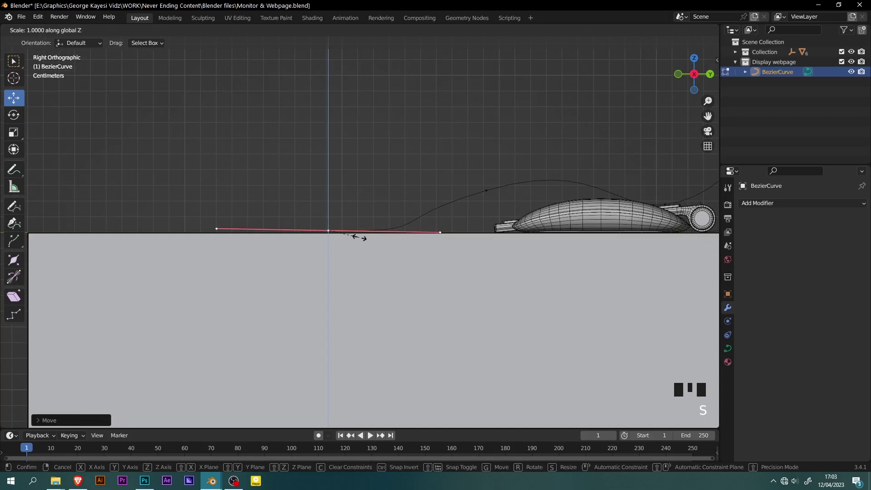
{"action": "left_click", "coordinate": [358, 237]}
{"action": "left_click_drag", "start_coordinate": [366, 231], "coordinate": [391, 230]}
Reposition the point's individual handles to shape a ripple across the desk
{"action": "left_click", "coordinate": [381, 220]}
{"action": "key", "text": "g"}
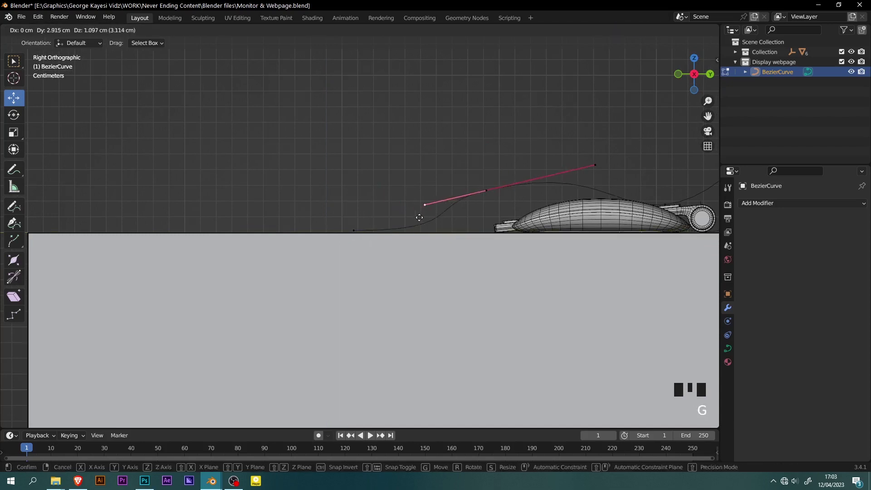
{"action": "left_click", "coordinate": [428, 210]}
{"action": "key", "text": "g"}
{"action": "left_click", "coordinate": [482, 188]}
{"action": "left_click", "coordinate": [550, 156]}
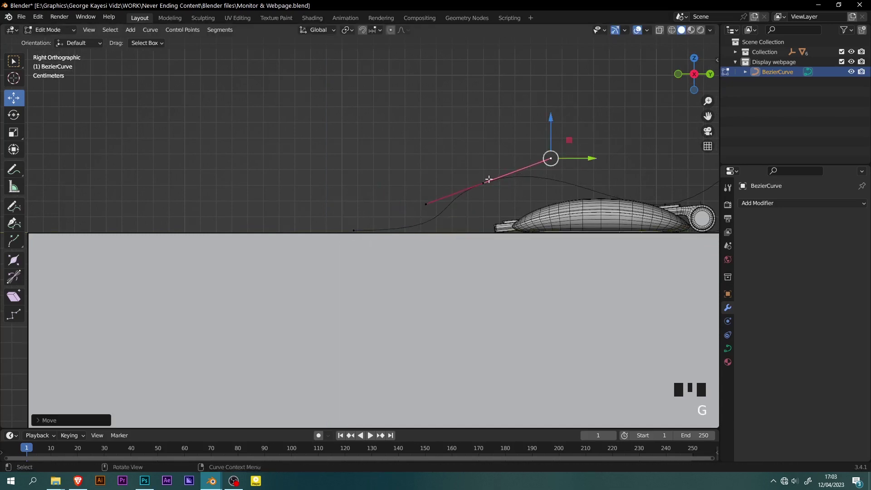
{"action": "key", "text": "g"}
{"action": "key", "text": "Escape"}
{"action": "scroll", "coordinate": [321, 254], "scroll_direction": "down", "scroll_amount": 4}
{"action": "middle_click_drag", "start_coordinate": [322, 254], "coordinate": [424, 286], "text": "shift"}
Extrude a new point toward the desk edge and adjust the curve's left end point
{"action": "key", "text": "e"}
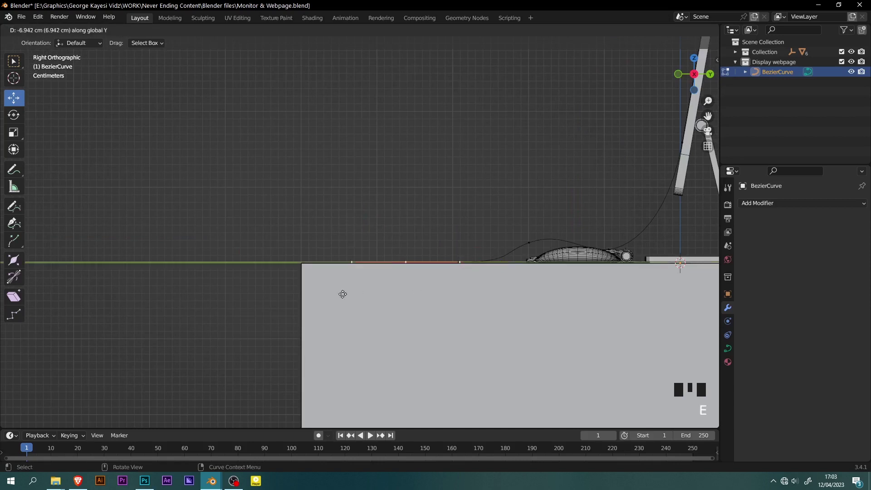
{"action": "left_click", "coordinate": [342, 293]}
{"action": "scroll", "coordinate": [342, 293], "scroll_direction": "up", "scroll_amount": 3}
{"action": "left_click", "coordinate": [558, 267]}
{"action": "left_click", "coordinate": [365, 247]}
{"action": "key", "text": "g"}
{"action": "left_click", "coordinate": [375, 284]}
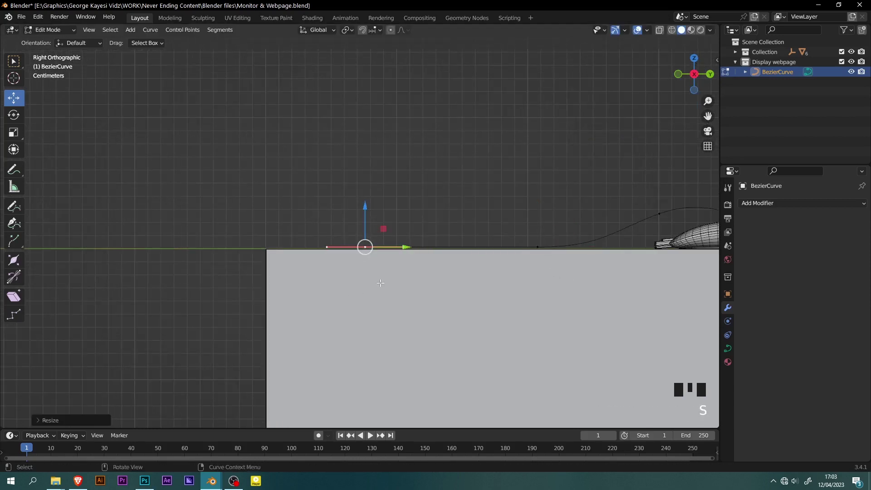
{"action": "key", "text": "g"}
{"action": "left_click", "coordinate": [404, 280]}
Extrude a point up to a ripple crest and another back down beyond it
{"action": "key", "text": "e"}
{"action": "left_click", "coordinate": [311, 245]}
{"action": "key", "text": "e"}
{"action": "left_click", "coordinate": [227, 381]}
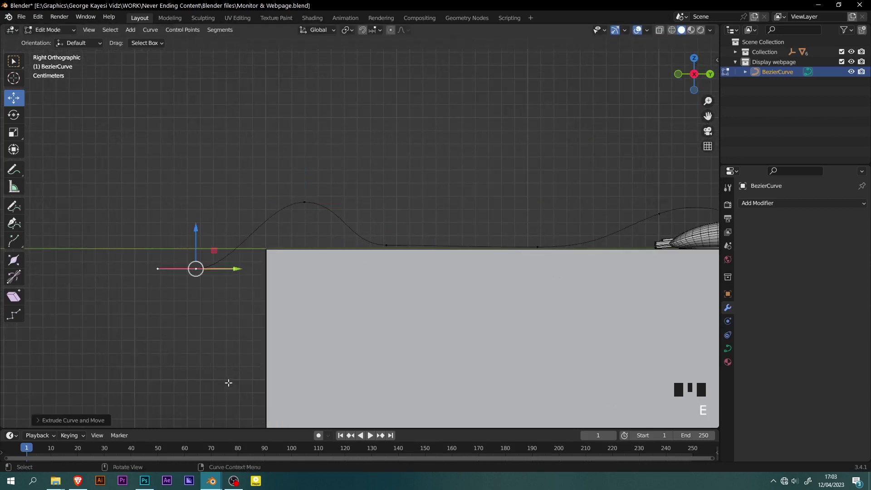
{"action": "key", "text": "g"}
{"action": "left_click", "coordinate": [322, 220]}
Shift the crest and following point rightward, and move the end point up and right
{"action": "left_click", "coordinate": [386, 245]}
{"action": "left_click", "coordinate": [304, 202], "text": "shift"}
{"action": "key", "text": "g"}
{"action": "left_click", "coordinate": [338, 206]}
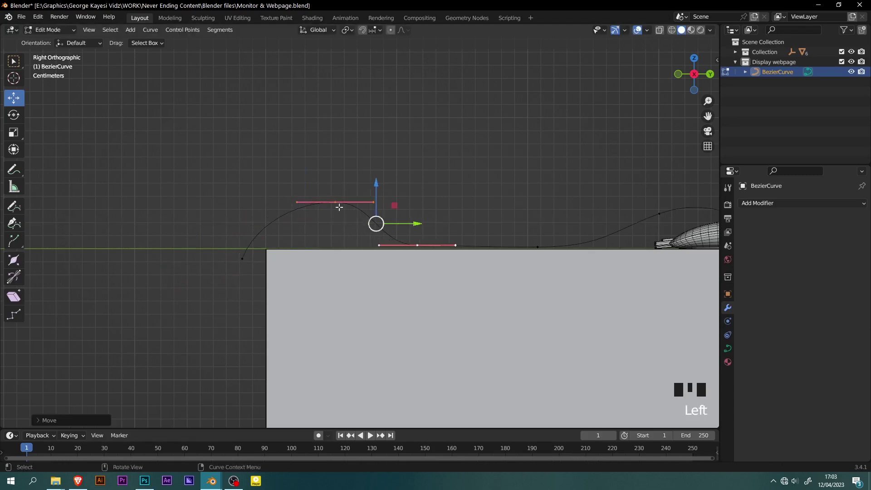
{"action": "left_click", "coordinate": [242, 258]}
{"action": "key", "text": "g"}
{"action": "left_click", "coordinate": [267, 245]}
Extrude points down over the desk's front edge, rotating and resizing their handles
{"action": "key", "text": "e"}
{"action": "left_click", "coordinate": [210, 299]}
{"action": "middle_click_drag", "start_coordinate": [213, 389], "coordinate": [252, 324], "text": "shift"}
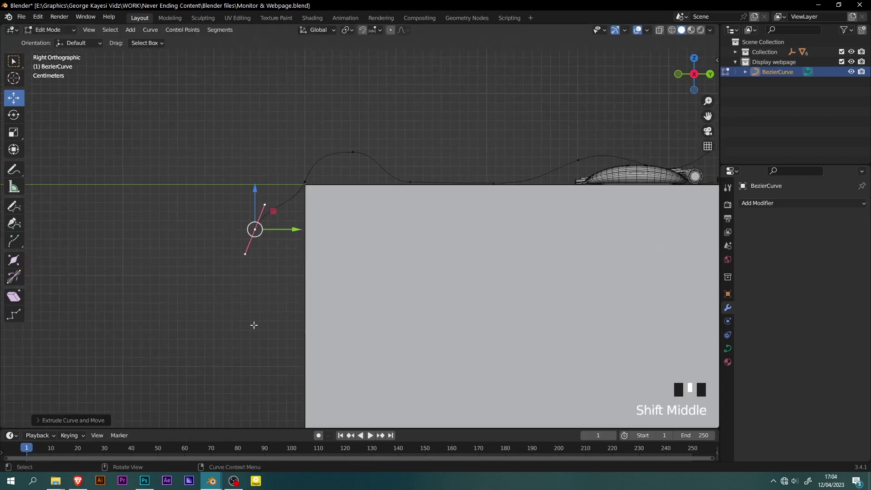
{"action": "key", "text": "e"}
{"action": "key", "text": "r"}
{"action": "left_click", "coordinate": [352, 309]}
{"action": "left_click", "coordinate": [262, 229]}
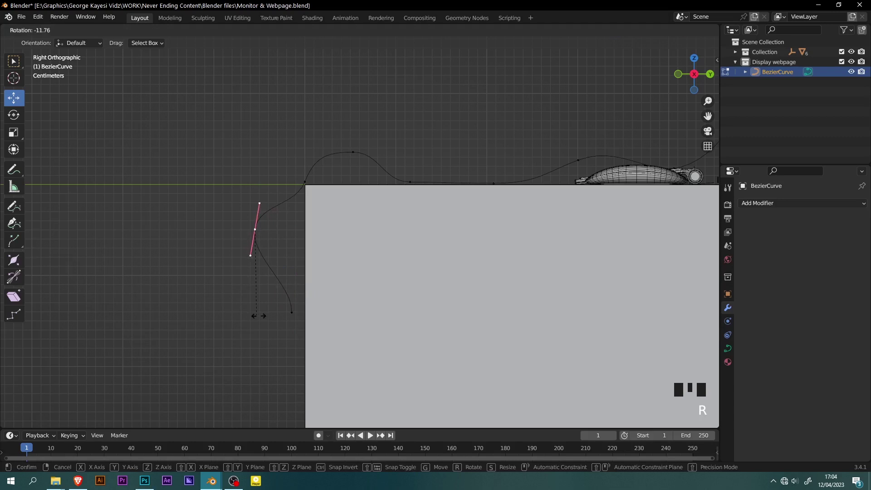
{"action": "key", "text": "s"}
Rotate the lower point's handles upright and extrude another point further down the desk front
{"action": "middle_click_drag", "start_coordinate": [323, 295], "coordinate": [307, 248], "text": "shift"}
{"action": "double_click", "coordinate": [315, 237]}
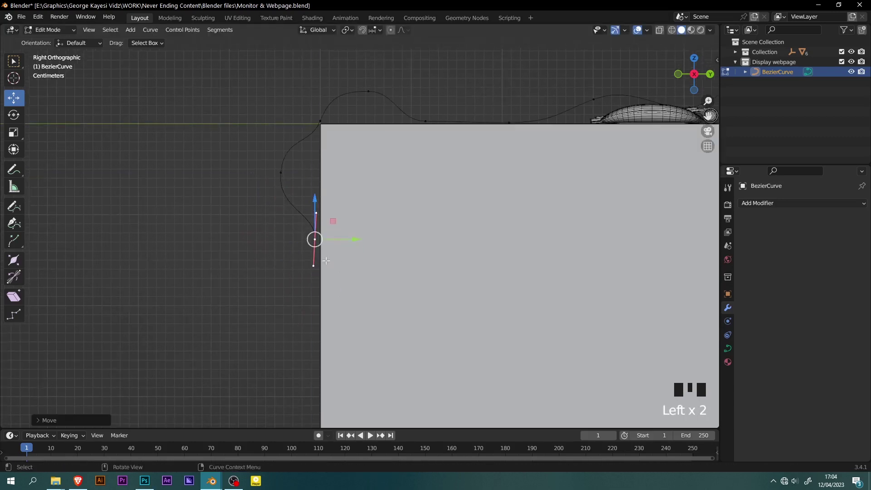
{"action": "key", "text": "r"}
{"action": "key", "text": "e"}
{"action": "double_click", "coordinate": [378, 145]}
{"action": "left_click", "coordinate": [375, 239]}
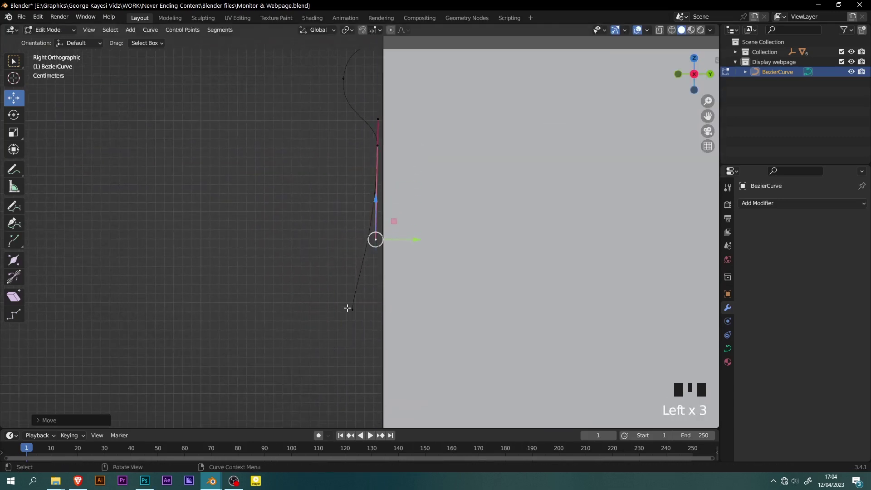
{"action": "left_click", "coordinate": [352, 309]}
{"action": "left_click", "coordinate": [377, 145]}
{"action": "left_click", "coordinate": [353, 280]}
Slide the crest point near the desk edge along the desk depth, then return to perspective
{"action": "middle_click_drag", "start_coordinate": [360, 189], "coordinate": [303, 229], "text": "shift"}
{"action": "left_click", "coordinate": [371, 162]}
{"action": "left_click_drag", "start_coordinate": [404, 162], "coordinate": [433, 161]}
{"action": "middle_click_drag", "start_coordinate": [433, 161], "coordinate": [439, 191], "text": "shift"}
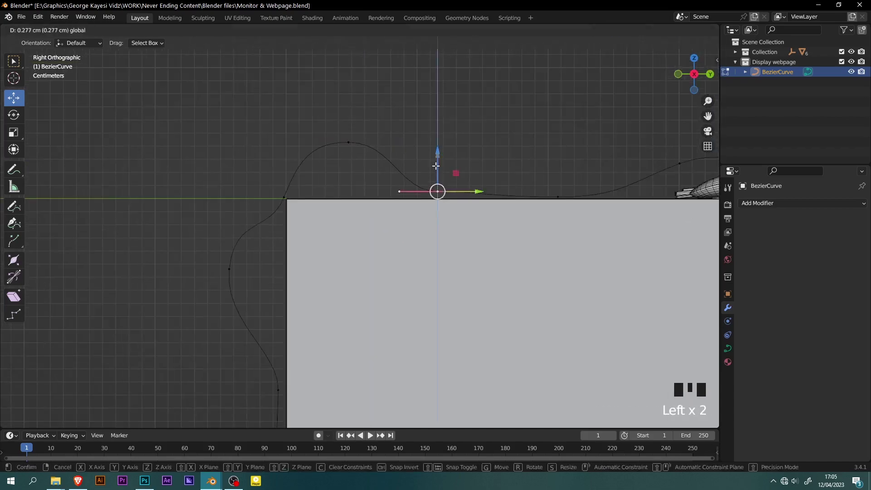
{"action": "left_click_drag", "start_coordinate": [439, 191], "coordinate": [477, 193]}
{"action": "middle_click_drag", "start_coordinate": [477, 193], "coordinate": [472, 131]}
Snap the 3D cursor to the Bezier curve's top point at the monitor's top edge
{"action": "scroll", "coordinate": [472, 131], "scroll_direction": "up", "scroll_amount": 7}
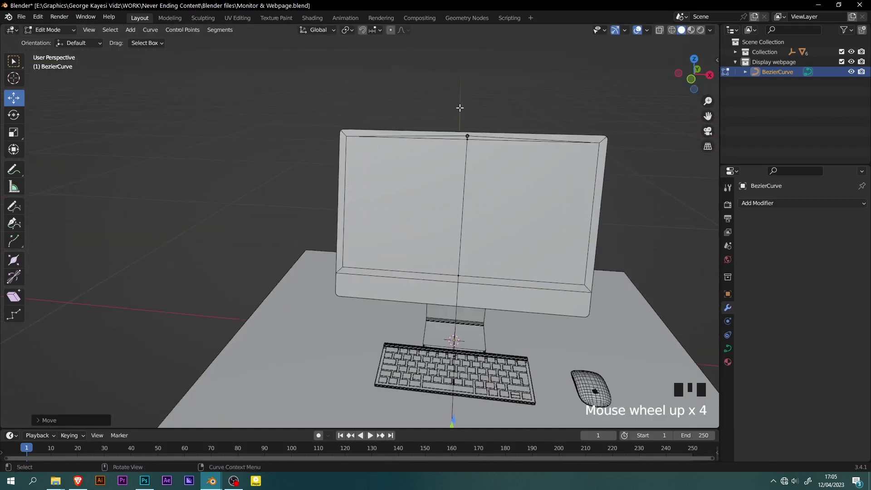
{"action": "left_click", "coordinate": [461, 140]}
{"action": "key", "text": "shift+s"}
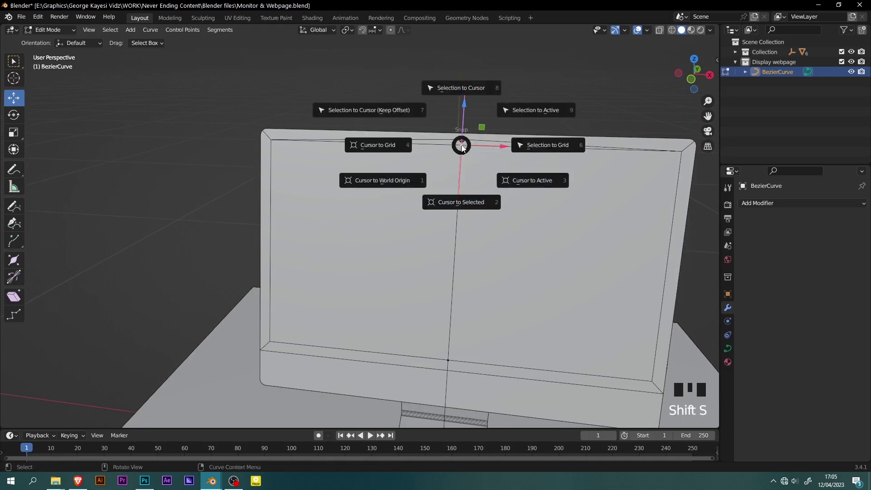
{"action": "left_click", "coordinate": [447, 200]}
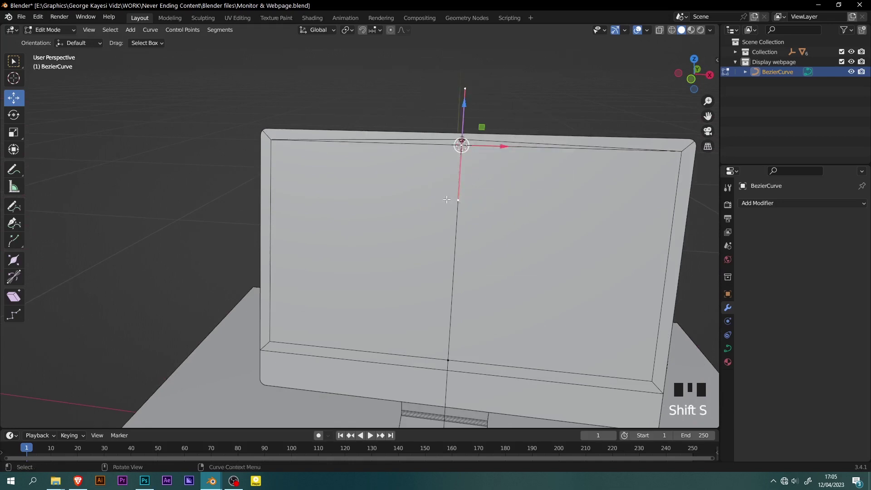
In Object Mode, set the curve's origin to the 3D cursor
{"action": "key", "text": "Tab"}
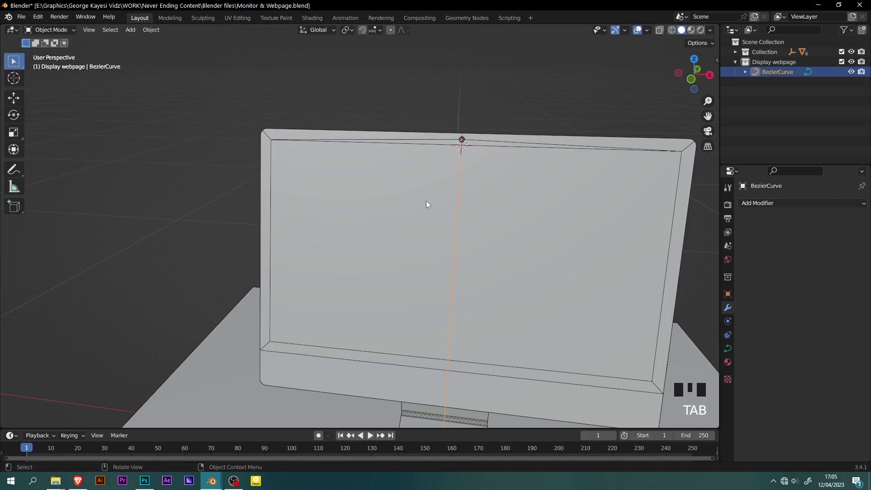
{"action": "left_click", "coordinate": [152, 30]}
{"action": "mouse_move", "coordinate": [162, 52]}
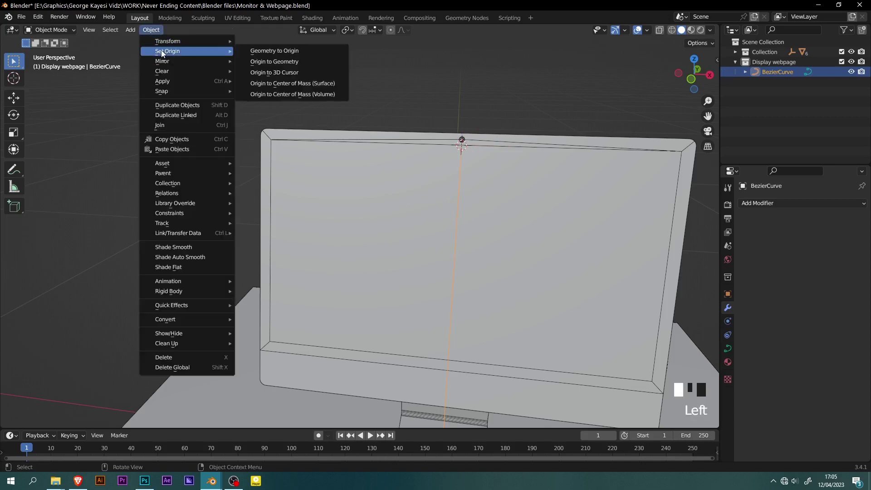
{"action": "left_click", "coordinate": [270, 73]}
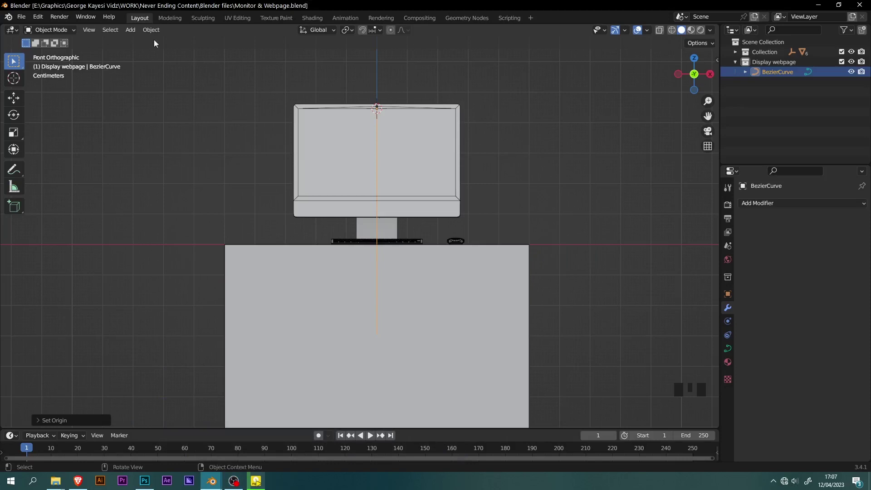
Add a Plane mesh and stand it upright by rotating it 90° around X in Edit Mode
{"action": "left_click", "coordinate": [130, 30]}
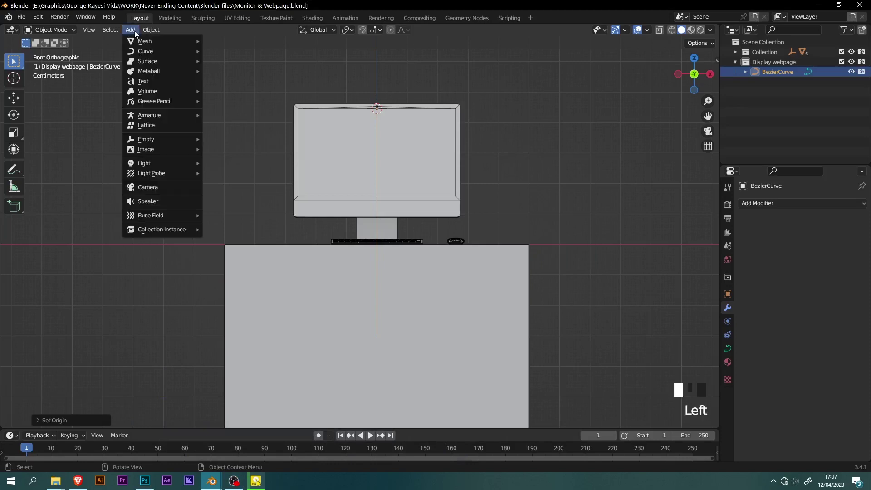
{"action": "mouse_move", "coordinate": [138, 41]}
{"action": "left_click", "coordinate": [226, 42]}
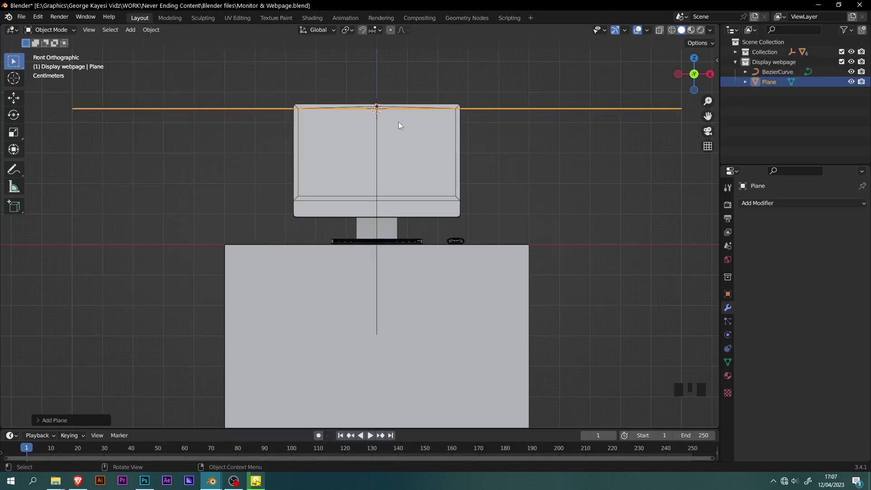
{"action": "key", "text": "Tab"}
{"action": "type", "text": "r"}
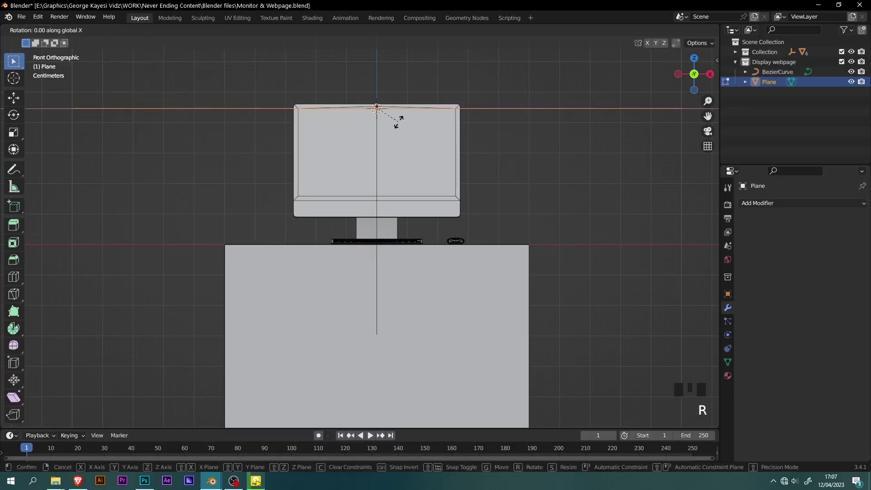
{"action": "type", "text": "x90"}
{"action": "key", "text": "Return"}
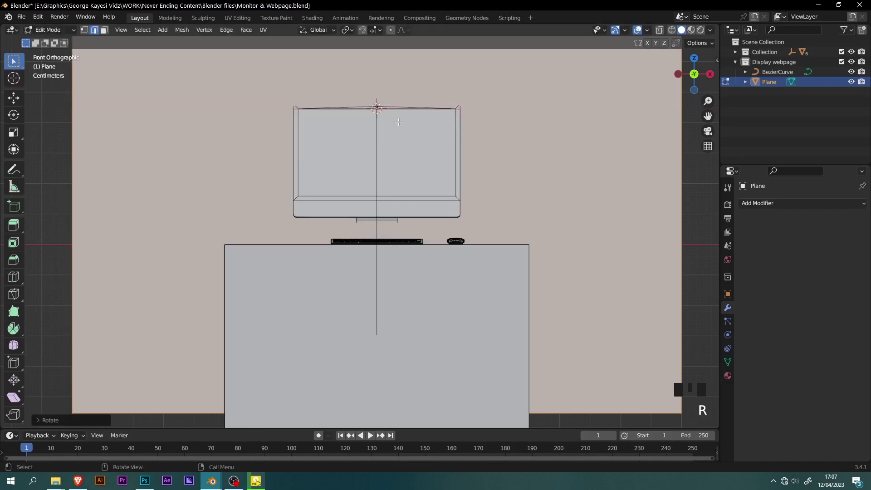
{"action": "key", "text": "Tab"}
Narrow the plane along X to about 51.7 cm wide, with the N panel shown
{"action": "key", "text": "s"}
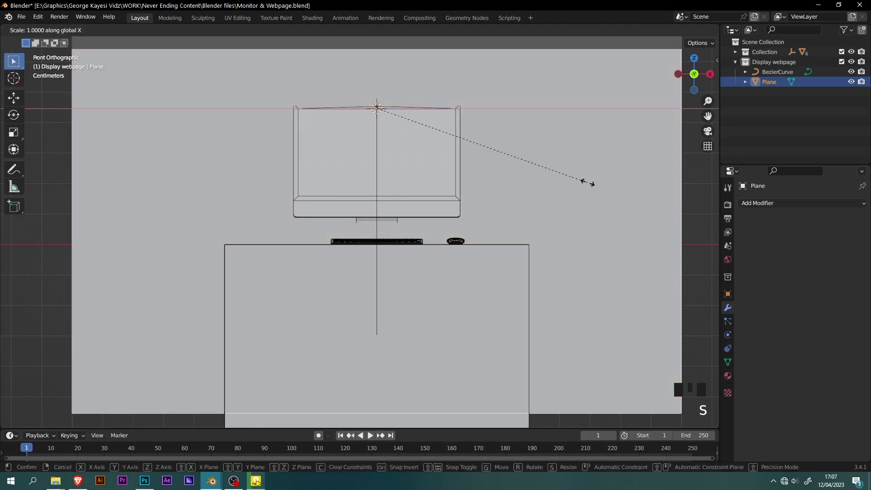
{"action": "key", "text": "x"}
{"action": "left_click", "coordinate": [440, 114]}
{"action": "scroll", "coordinate": [454, 126], "scroll_direction": "up", "scroll_amount": 6}
{"action": "key", "text": "n"}
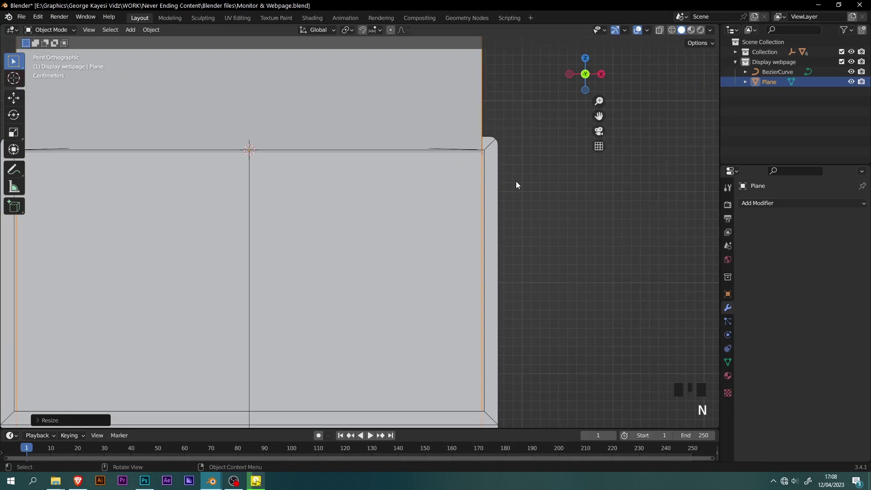
{"action": "key", "text": "s"}
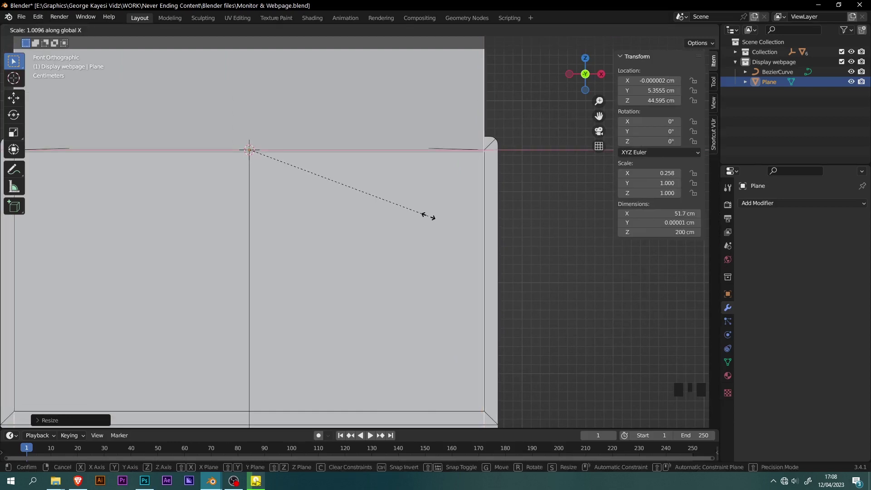
{"action": "left_click", "coordinate": [418, 215]}
{"action": "scroll", "coordinate": [413, 214], "scroll_direction": "down", "scroll_amount": 8}
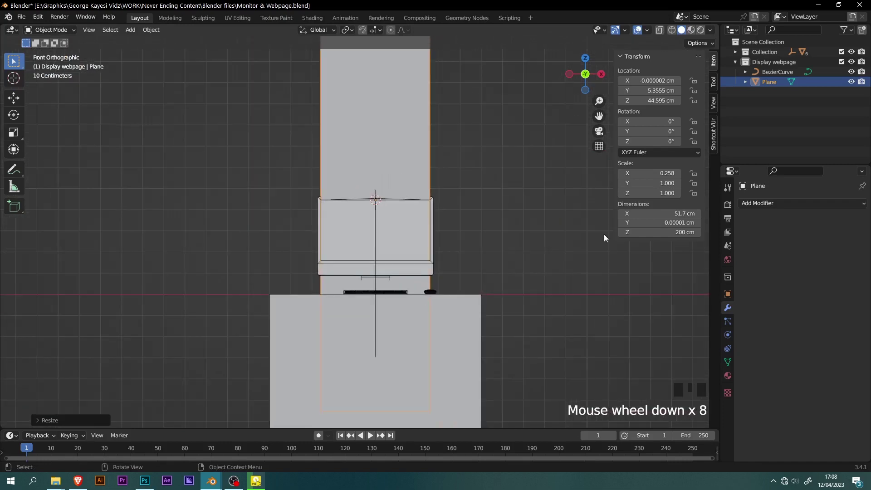
Set the plane's Z dimension to 150 cm
{"action": "left_click", "coordinate": [666, 232]}
{"action": "type", "text": "15"}
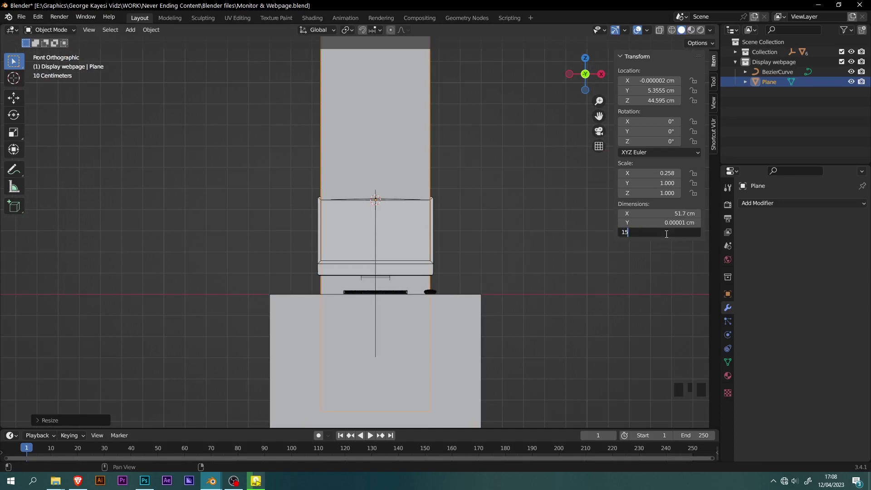
{"action": "type", "text": "0"}
{"action": "key", "text": "Return"}
{"action": "scroll", "coordinate": [402, 203], "scroll_direction": "down", "scroll_amount": 2}
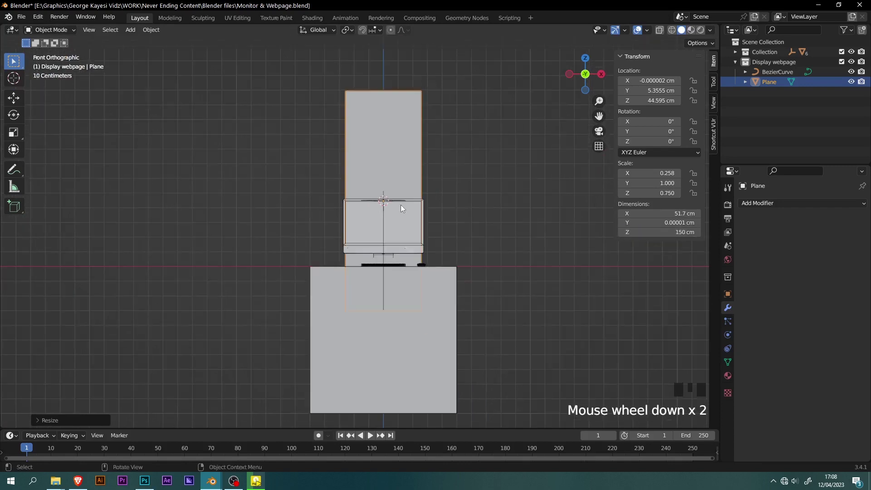
Snap the 3D cursor to the plane's top edge and set the plane's origin there
{"action": "middle_click_drag", "start_coordinate": [401, 205], "coordinate": [401, 211], "text": "shift"}
{"action": "key", "text": "Tab"}
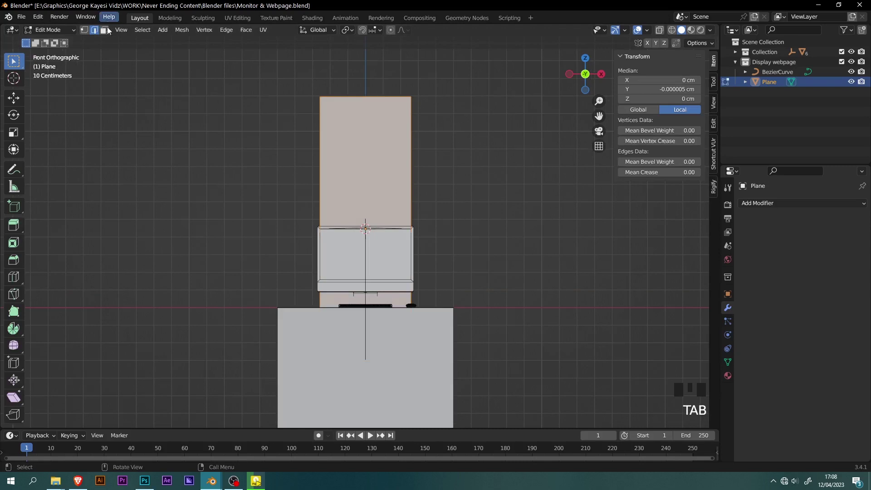
{"action": "left_click", "coordinate": [334, 95]}
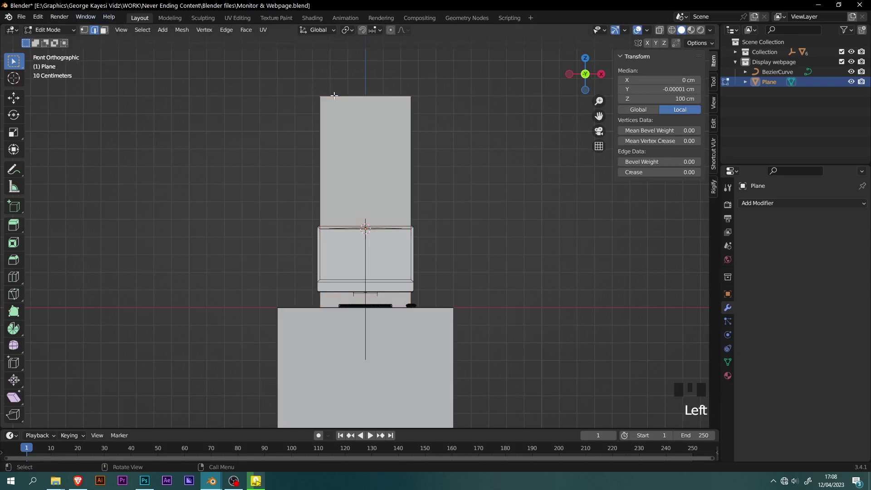
{"action": "key", "text": "shift+s"}
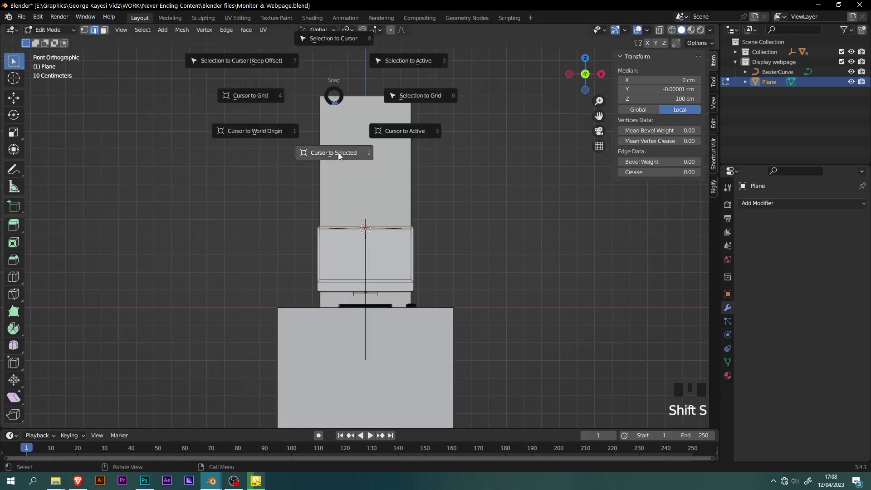
{"action": "left_click", "coordinate": [336, 154]}
{"action": "key", "text": "Tab"}
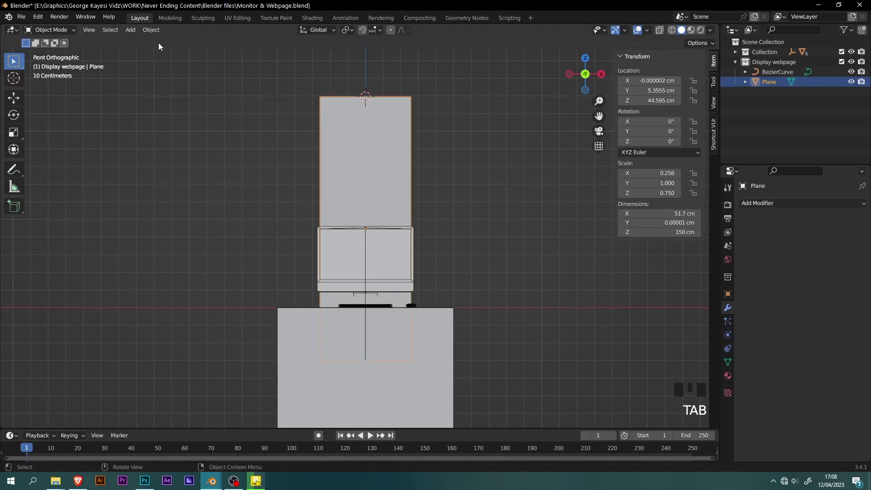
{"action": "left_click", "coordinate": [151, 31]}
{"action": "mouse_move", "coordinate": [160, 51]}
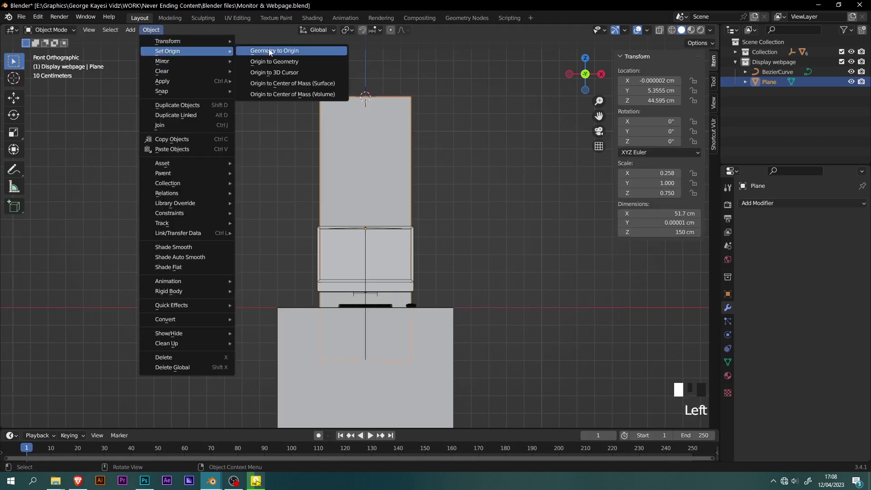
{"action": "left_click", "coordinate": [270, 73]}
Apply the plane's scale, save the file, and return to the front orthographic view
{"action": "key", "text": "ctrl+a"}
{"action": "key", "text": "s"}
{"action": "key", "text": "ctrl+s"}
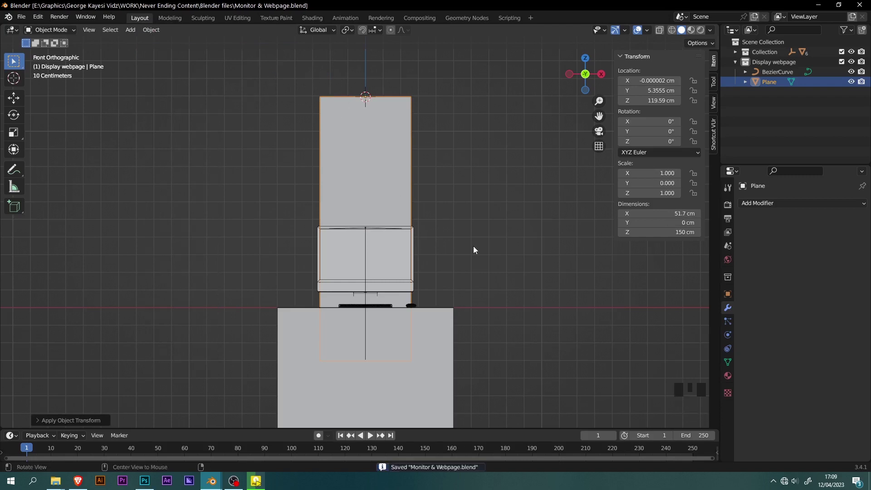
{"action": "mouse_move", "coordinate": [473, 250]}
{"action": "middle_mouse_down"}
{"action": "mouse_move", "coordinate": [441, 254]}
{"action": "mouse_move", "coordinate": [467, 251]}
{"action": "middle_mouse_up"}
{"action": "key", "text": "KP_1"}
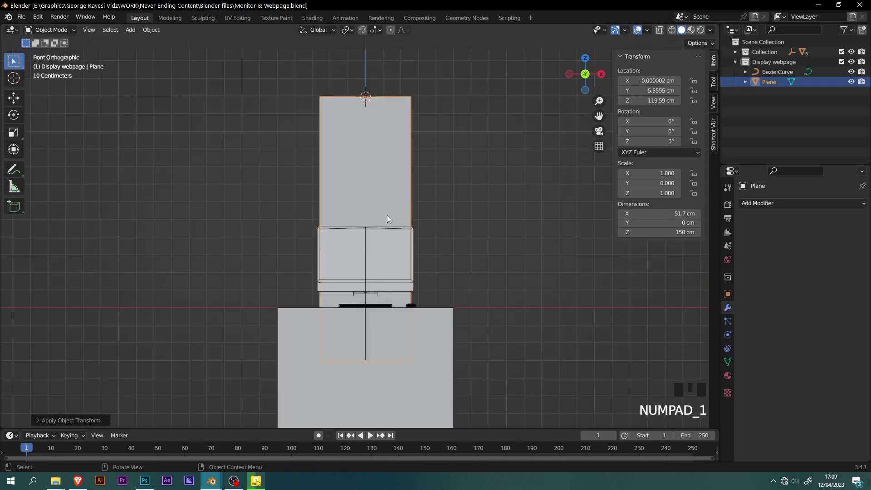
Isolate the Plane in Local View and place a horizontal loop cut across its middle
{"action": "key", "text": "slash"}
{"action": "key", "text": "Tab"}
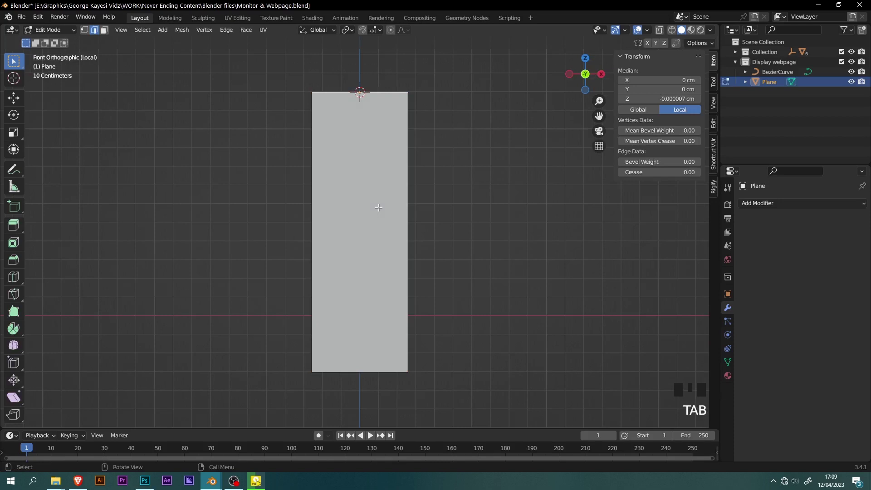
{"action": "key", "text": "ctrl+r"}
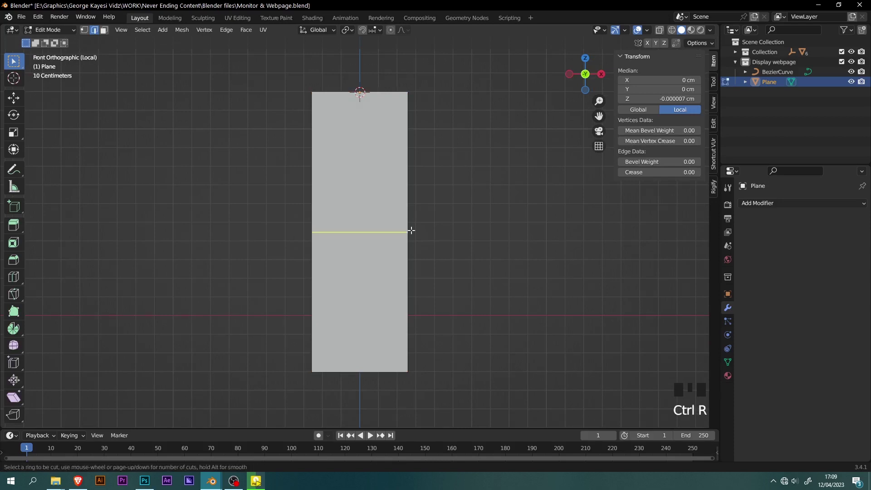
{"action": "left_click", "coordinate": [410, 231]}
{"action": "left_click", "coordinate": [411, 230]}
Raise the loop cut count to 100, then return to object mode and leave Local View
{"action": "left_click", "coordinate": [39, 420]}
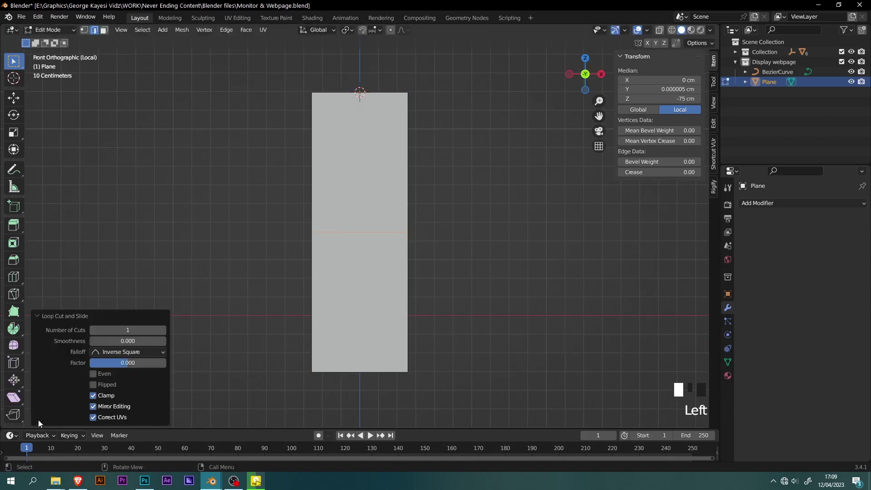
{"action": "left_click", "coordinate": [112, 330]}
{"action": "type", "text": "00"}
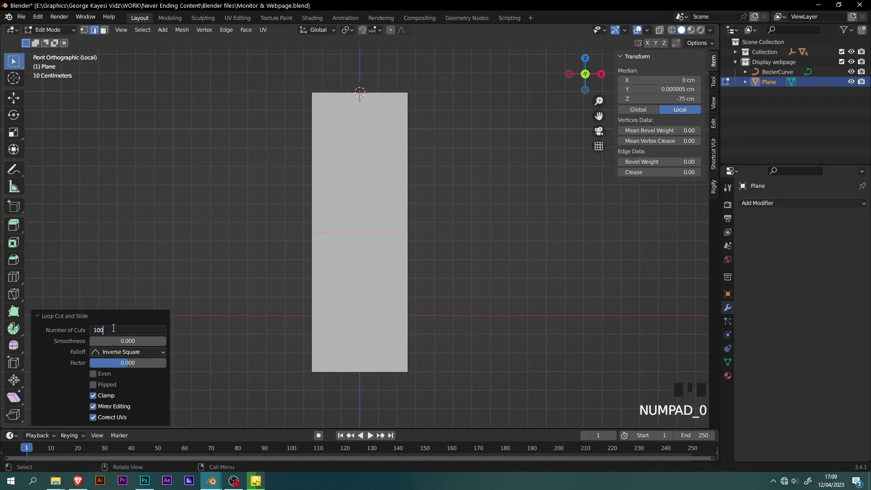
{"action": "key", "text": "Return"}
{"action": "left_click", "coordinate": [39, 316]}
{"action": "key", "text": "Tab"}
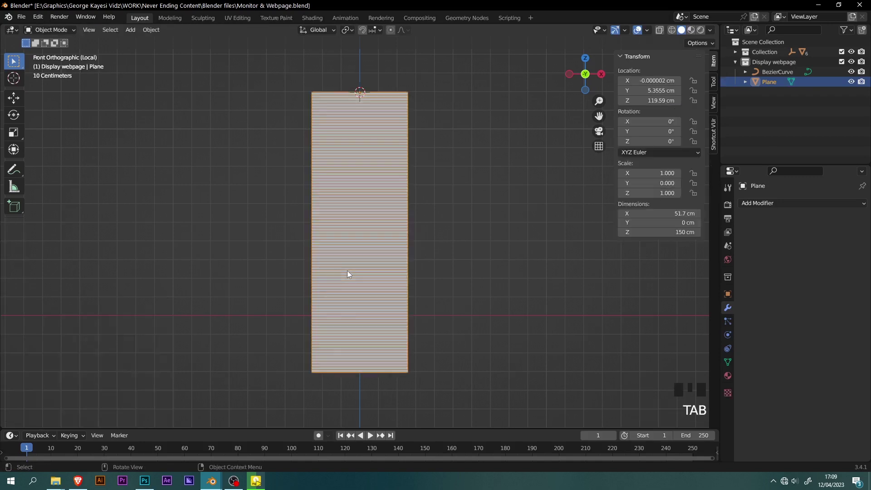
{"action": "key", "text": "slash"}
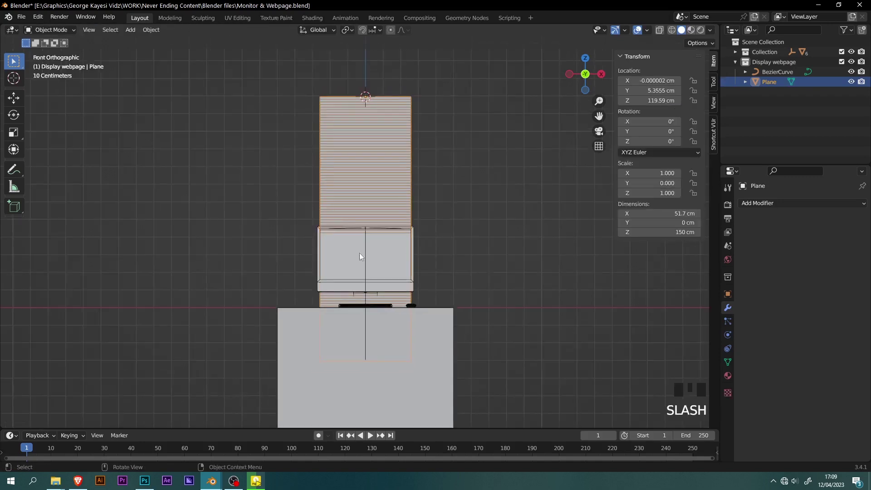
{"action": "middle_click_drag", "start_coordinate": [360, 252], "coordinate": [344, 262]}
{"action": "scroll", "coordinate": [298, 313], "scroll_direction": "up", "scroll_amount": 2}
Snap the 3D cursor to the BezierCurve's origin and move the Plane to the cursor
{"action": "left_click", "coordinate": [275, 320]}
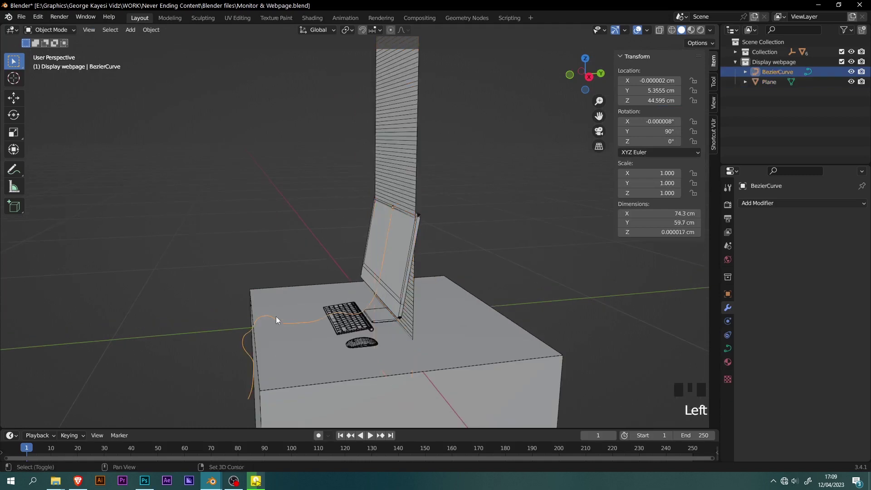
{"action": "key", "text": "shift+s"}
{"action": "left_click", "coordinate": [278, 374]}
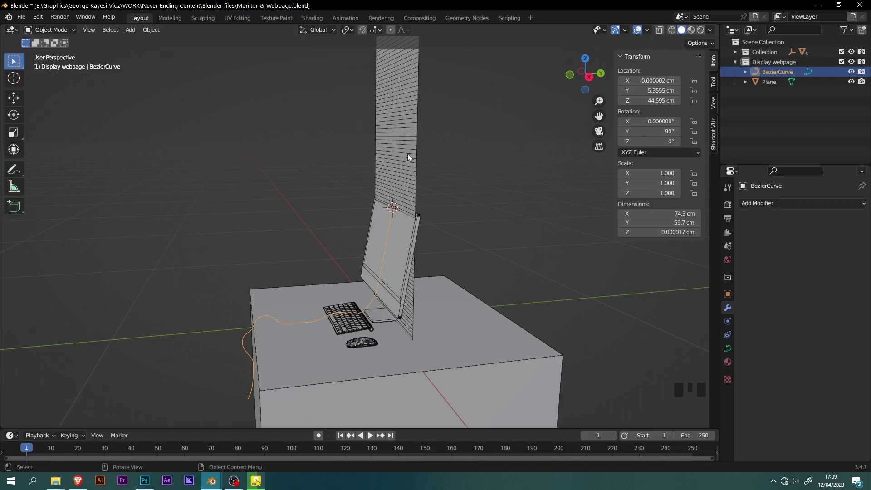
{"action": "left_click", "coordinate": [399, 191]}
{"action": "key", "text": "shift+s"}
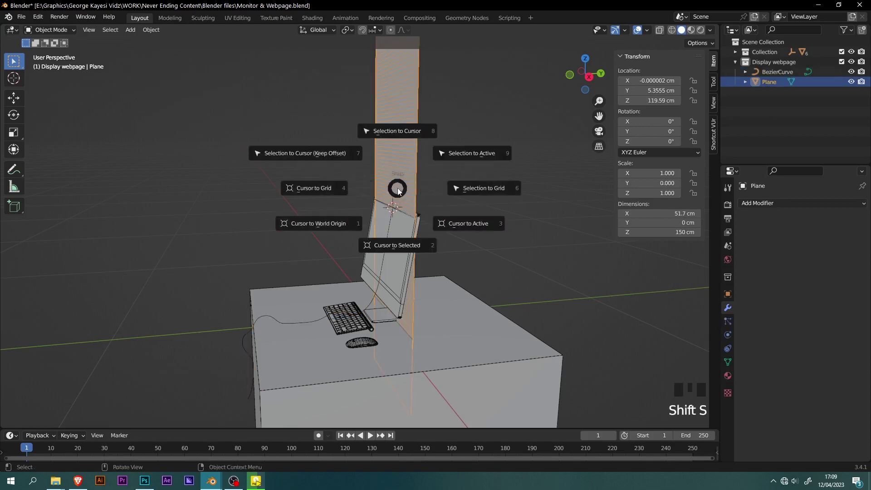
{"action": "left_click", "coordinate": [391, 132]}
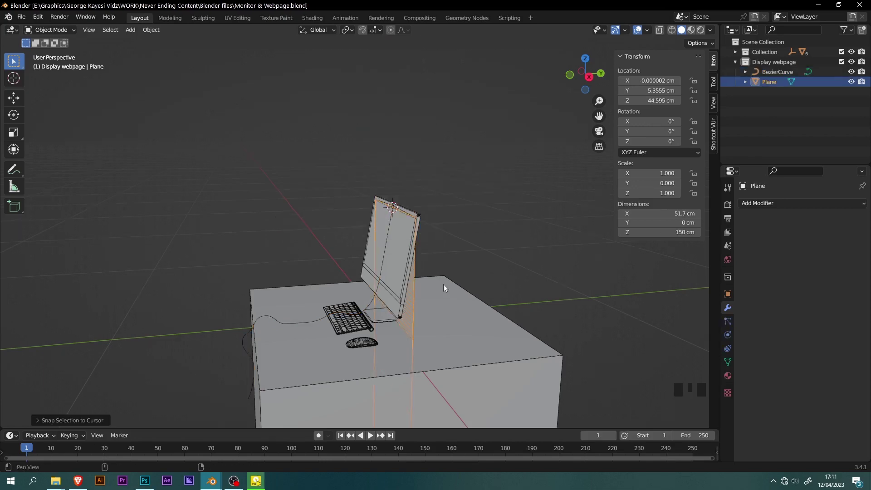
Add a Curve modifier to the Plane with the BezierCurve cable as its deform target
{"action": "middle_click_drag", "start_coordinate": [442, 284], "coordinate": [419, 232]}
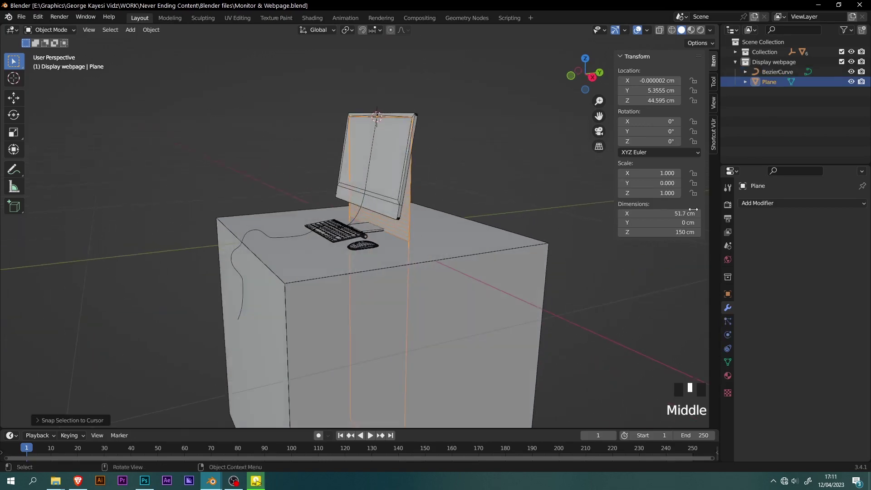
{"action": "left_click", "coordinate": [757, 203]}
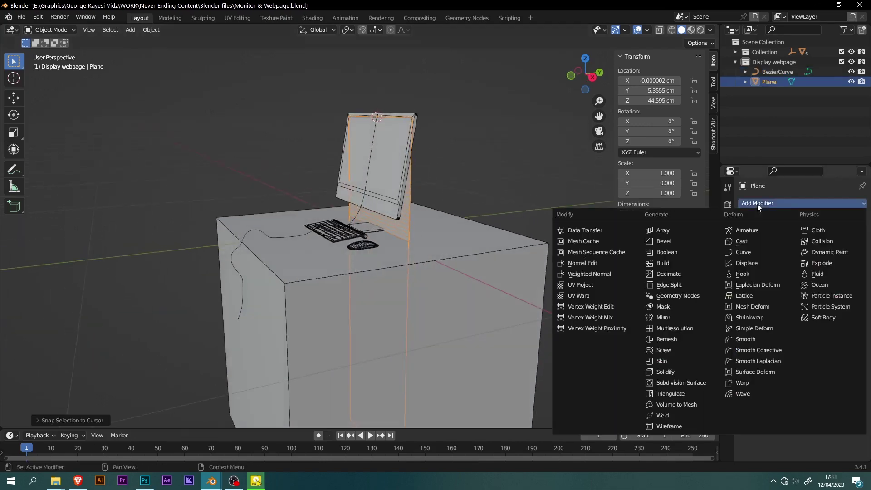
{"action": "left_click", "coordinate": [744, 251]}
{"action": "left_click", "coordinate": [847, 234]}
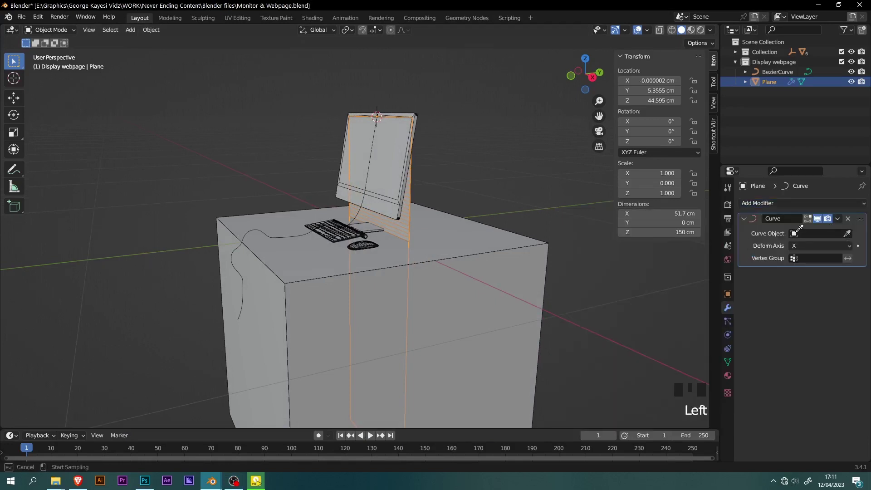
{"action": "left_click", "coordinate": [265, 234]}
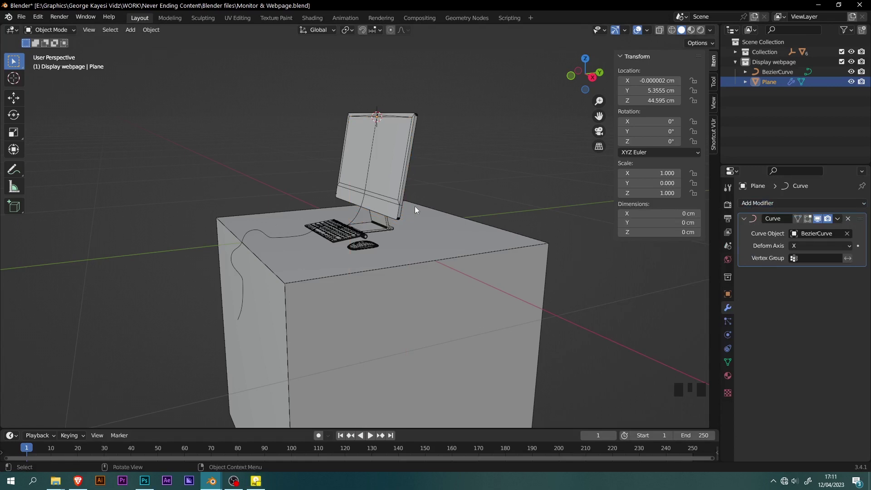
Apply the Plane's scale so it bends along the curve down the desk
{"action": "middle_click_drag", "start_coordinate": [414, 206], "coordinate": [450, 159]}
{"action": "key", "text": "ctrl+a"}
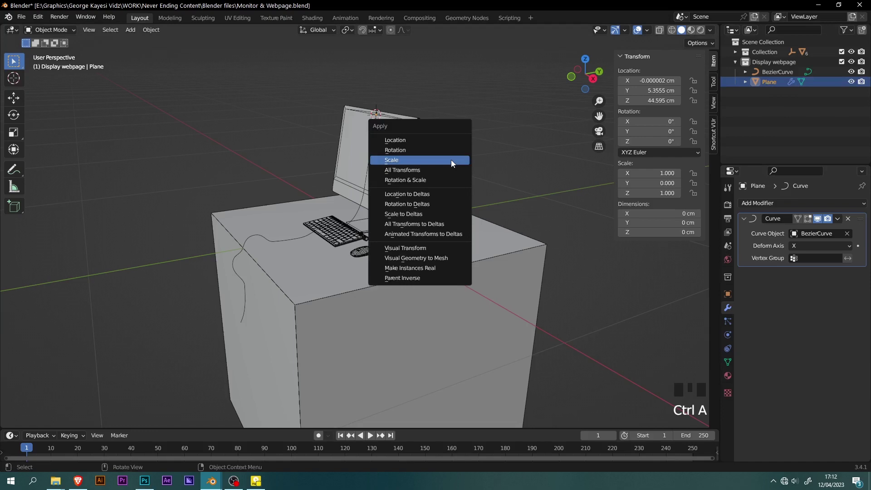
{"action": "left_click", "coordinate": [451, 159]}
{"action": "scroll", "coordinate": [322, 244], "scroll_direction": "up", "scroll_amount": 3}
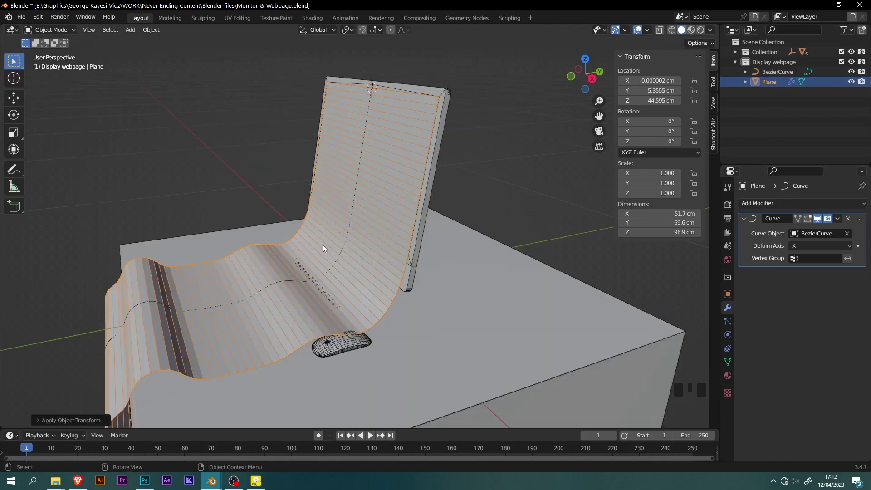
{"action": "left_click", "coordinate": [751, 203]}
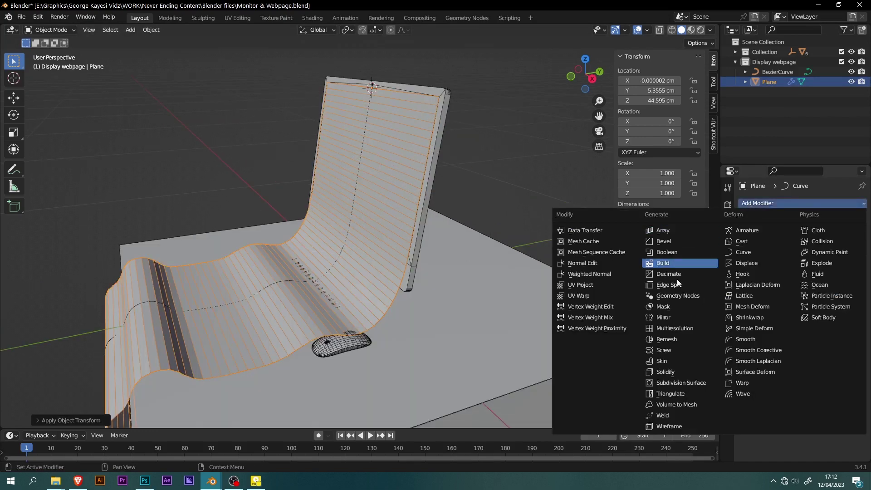
Add a Subdivision modifier at render level 1 with UV and boundary smoothing set to Keep Corners
{"action": "left_click", "coordinate": [671, 382]}
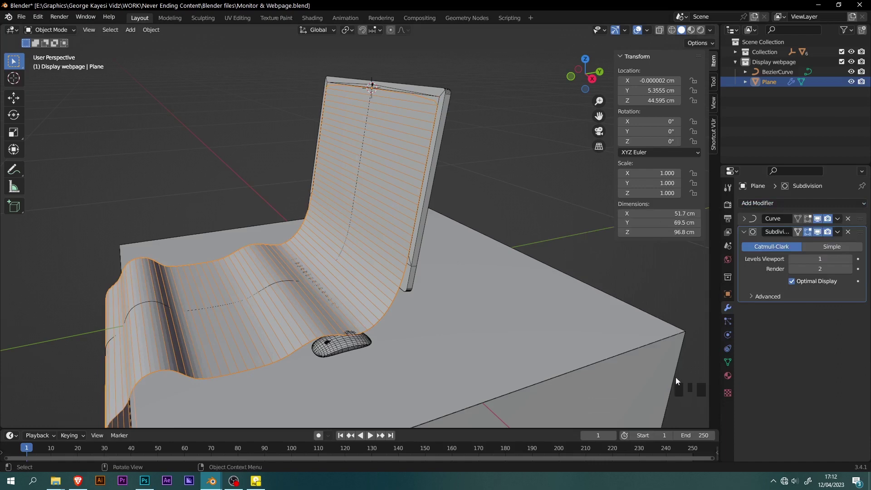
{"action": "left_click", "coordinate": [791, 269]}
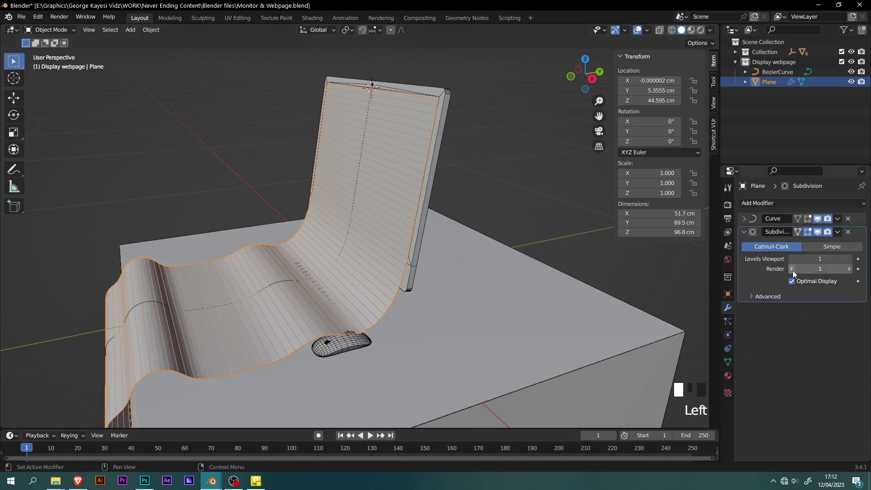
{"action": "left_click", "coordinate": [752, 297]}
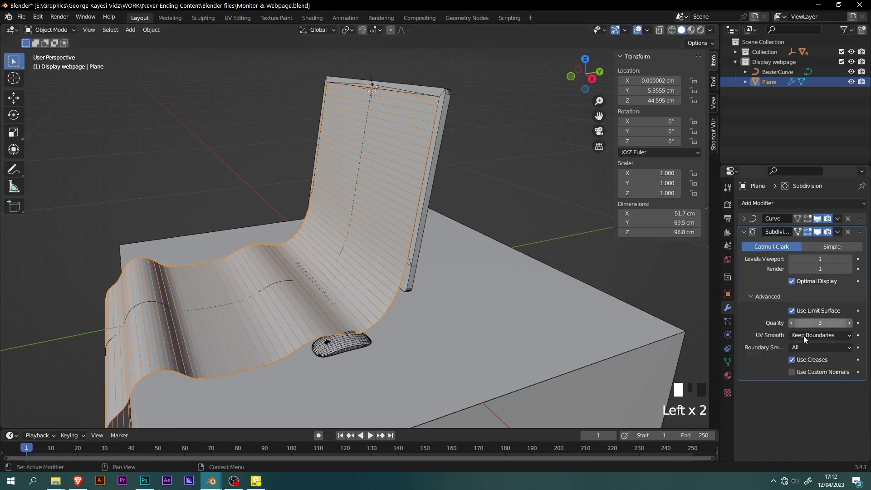
{"action": "left_click", "coordinate": [804, 336]}
{"action": "left_click", "coordinate": [784, 357]}
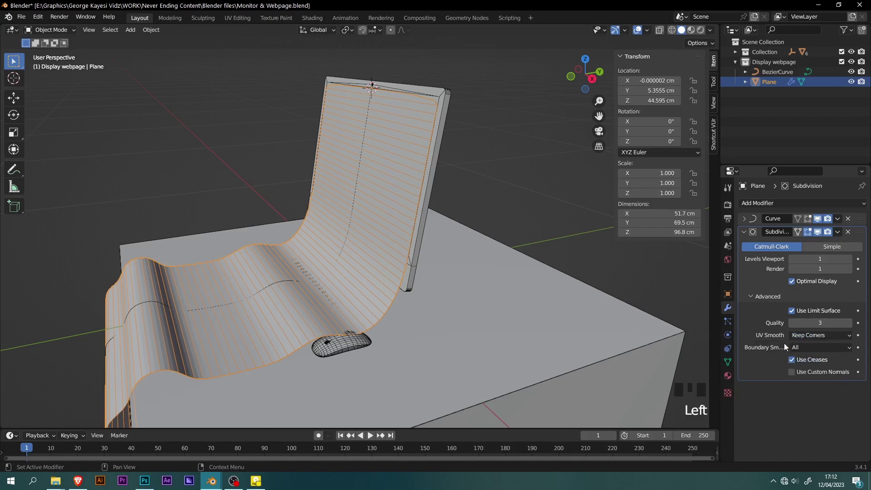
{"action": "left_click", "coordinate": [804, 347]}
{"action": "left_click", "coordinate": [798, 359]}
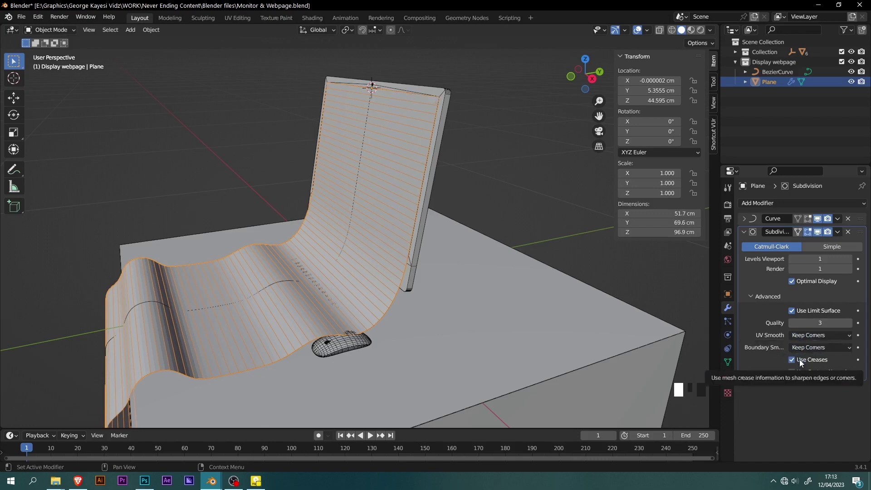
Shade the Plane smooth
{"action": "middle_click_drag", "start_coordinate": [573, 258], "coordinate": [344, 268]}
{"action": "right_click", "coordinate": [343, 267]}
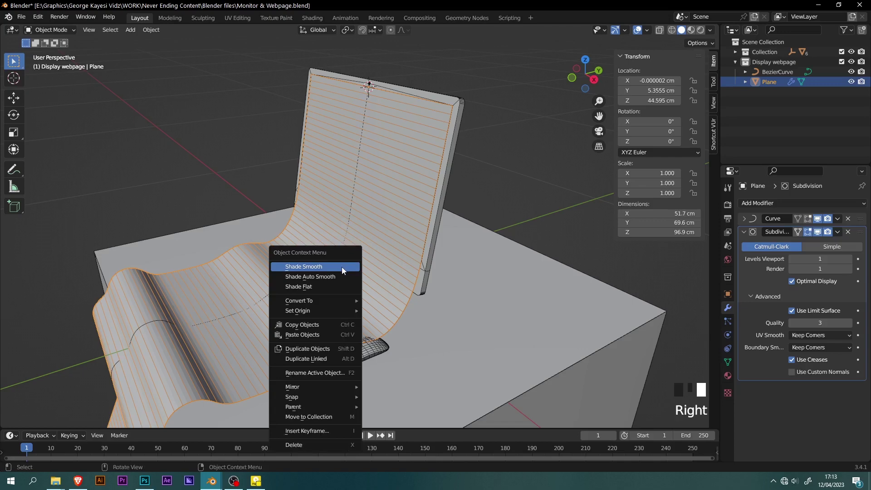
{"action": "left_click", "coordinate": [321, 268]}
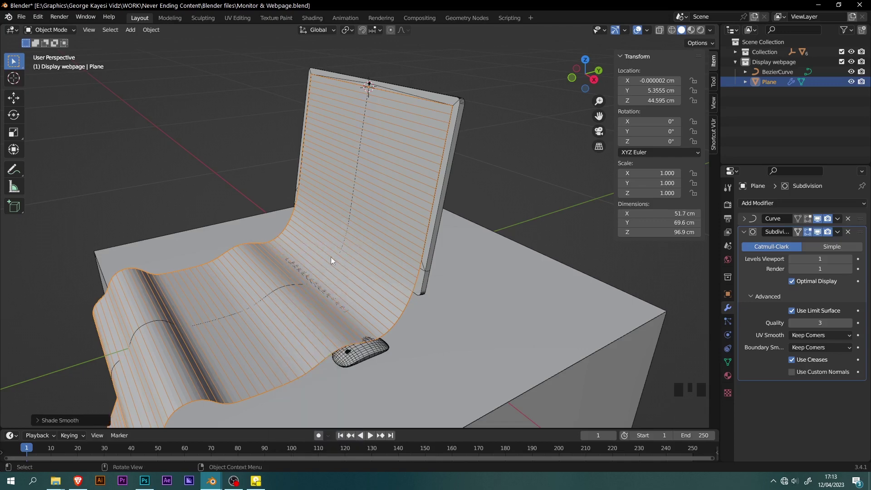
Turn off the viewport wireframe overlay
{"action": "left_click", "coordinate": [647, 30]}
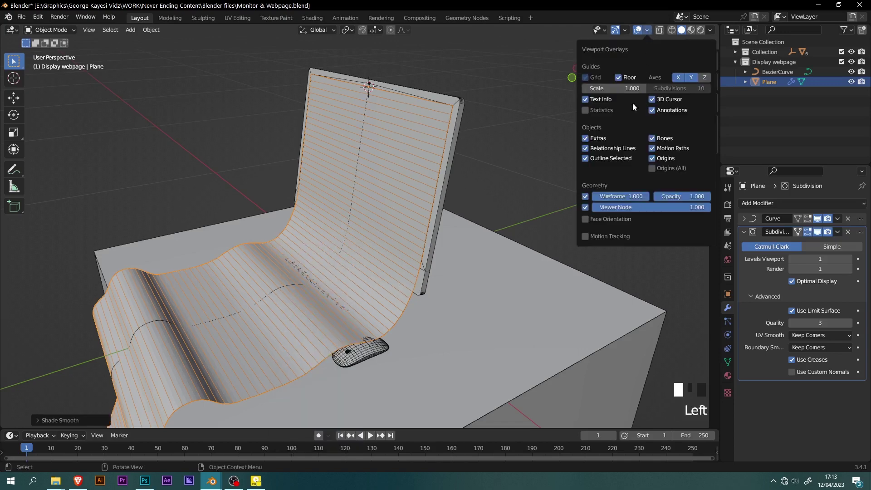
{"action": "left_click", "coordinate": [584, 197]}
{"action": "left_click", "coordinate": [511, 180]}
{"action": "middle_click_drag", "start_coordinate": [511, 181], "coordinate": [412, 246]}
{"action": "scroll", "coordinate": [390, 313], "scroll_direction": "up", "scroll_amount": 2}
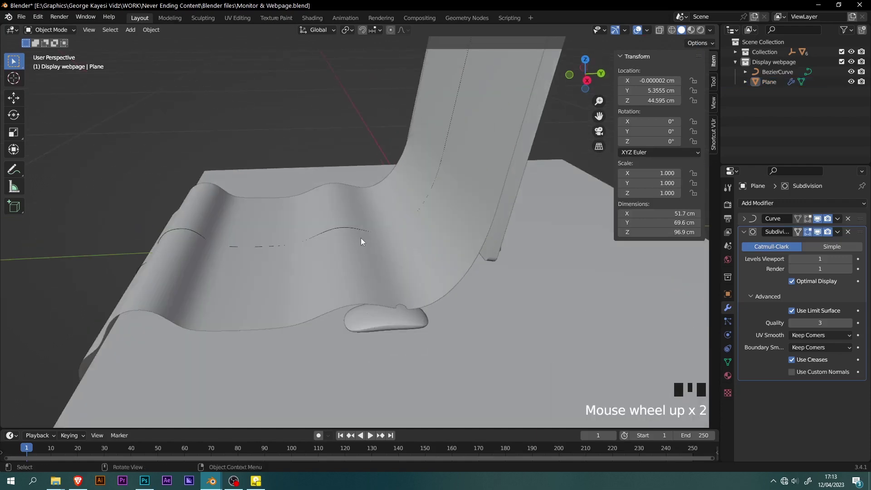
Raise one BezierCurve control point about 1 cm to reshape the ripple, then reselect the Plane
{"action": "left_click", "coordinate": [777, 72]}
{"action": "key", "text": "Tab"}
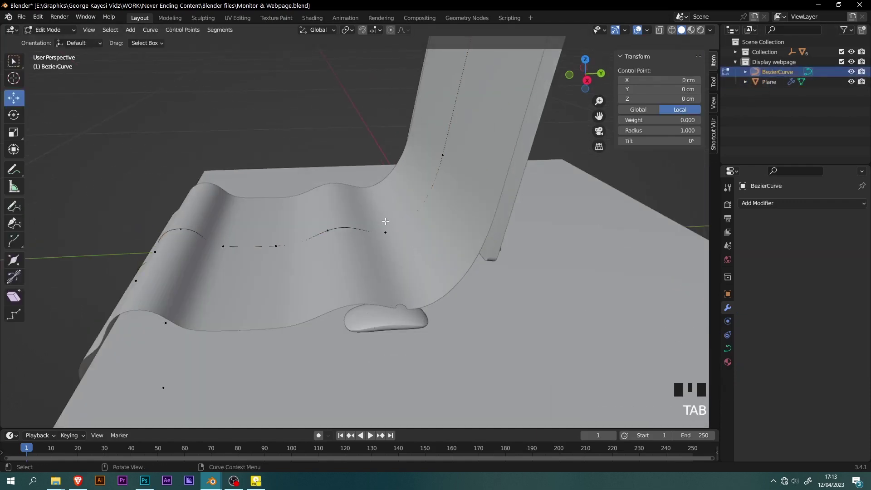
{"action": "left_click", "coordinate": [327, 230]}
{"action": "left_click_drag", "start_coordinate": [327, 201], "coordinate": [326, 196]}
{"action": "middle_click_drag", "start_coordinate": [327, 196], "coordinate": [393, 257]}
{"action": "key", "text": "Tab"}
{"action": "left_click", "coordinate": [394, 257]}
{"action": "left_click", "coordinate": [744, 232]}
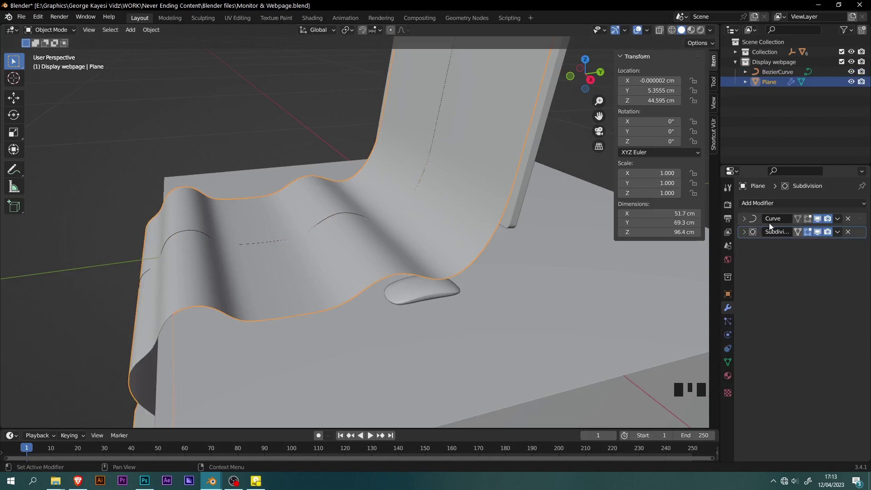
Add a 0.1 cm Solidify modifier to the Plane and enable Auto Smooth at 30° under Normals
{"action": "left_click", "coordinate": [788, 204]}
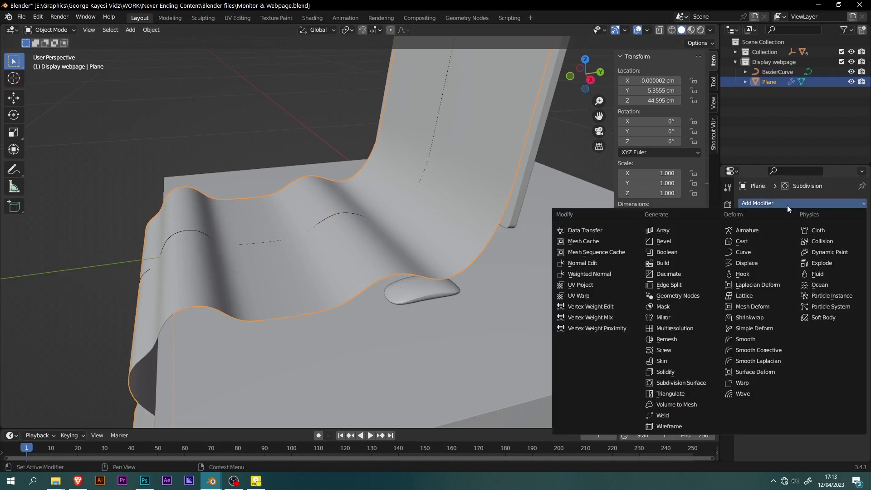
{"action": "left_click", "coordinate": [665, 372]}
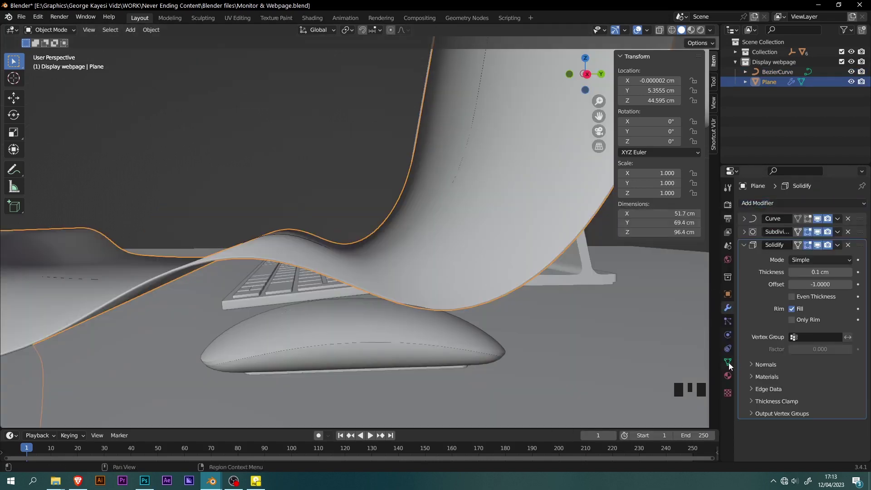
{"action": "left_click", "coordinate": [727, 361]}
{"action": "left_click", "coordinate": [746, 403]}
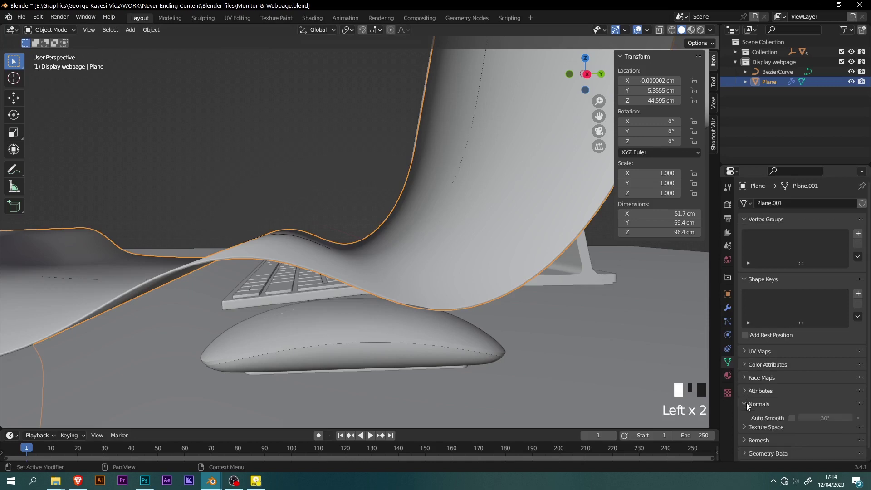
{"action": "left_click", "coordinate": [791, 417]}
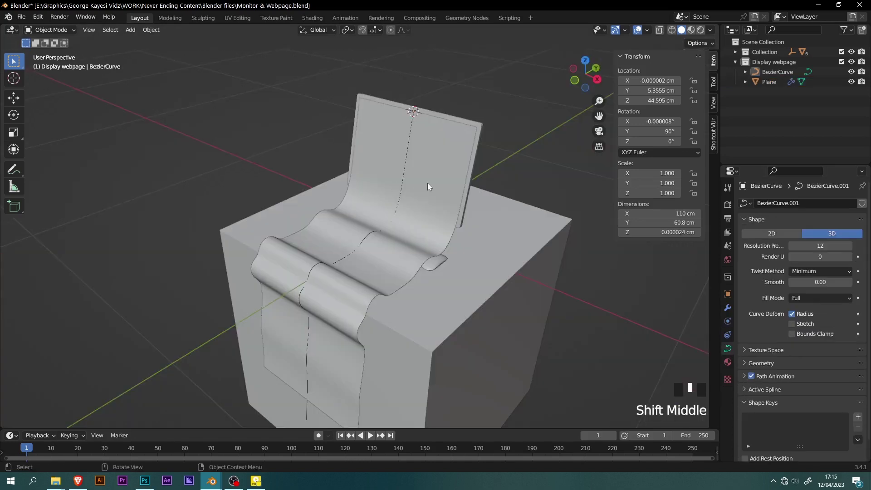
{"action": "left_click", "coordinate": [427, 183]}
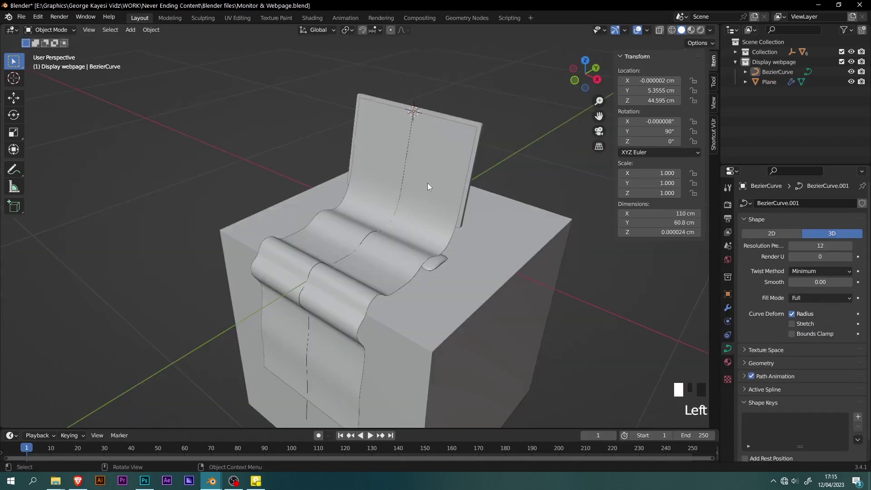
Select the whole Plane mesh in front X-ray view and project its UVs from view
{"action": "key", "text": "Tab"}
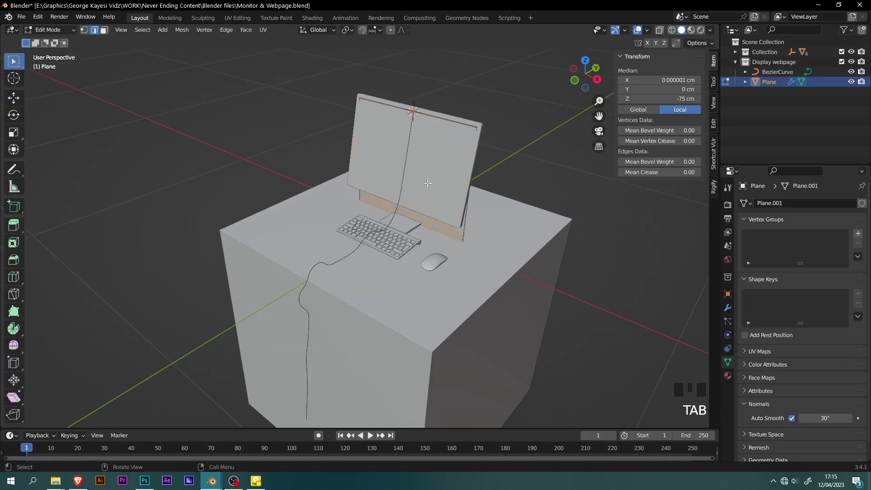
{"action": "key", "text": "KP_1"}
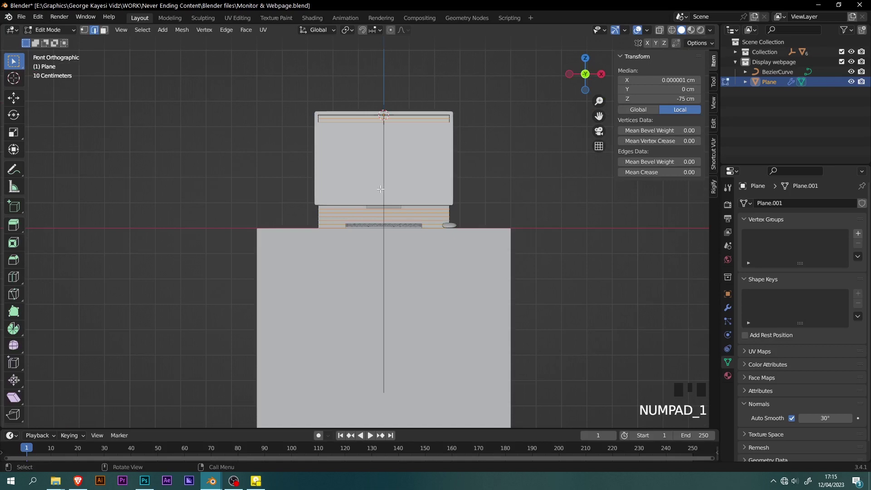
{"action": "key", "text": "alt+slash"}
{"action": "key", "text": "a"}
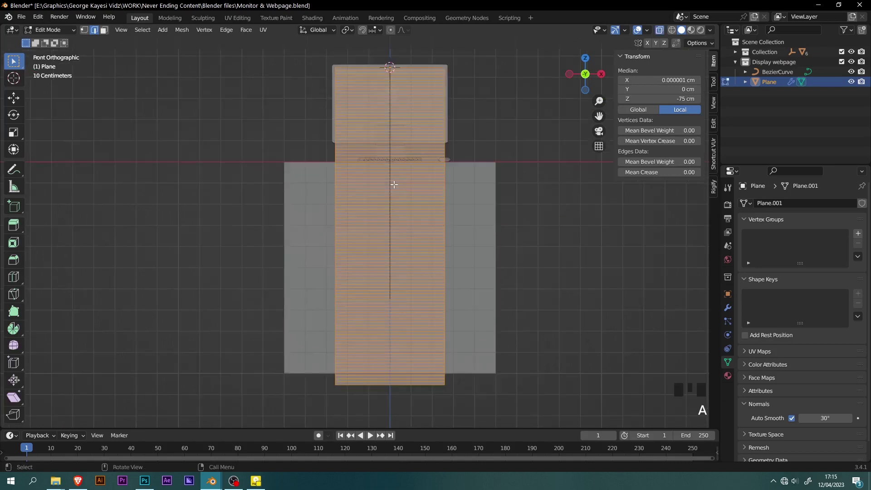
{"action": "key", "text": "u"}
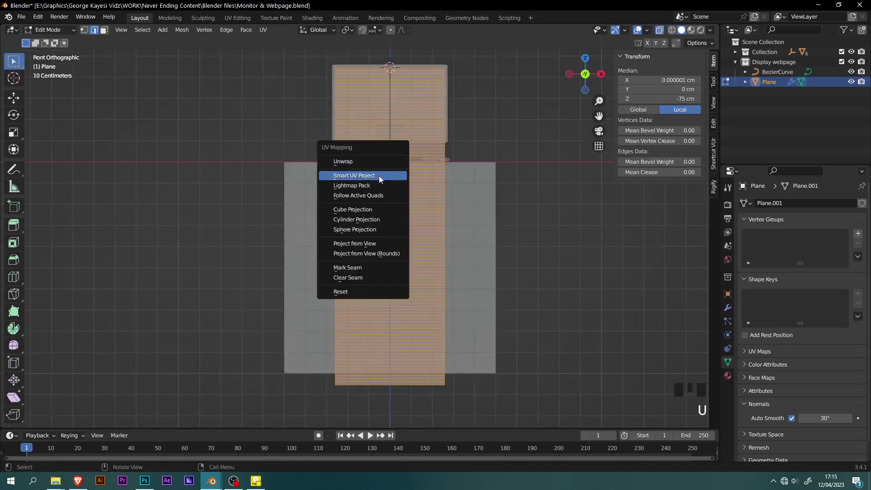
{"action": "left_click", "coordinate": [366, 244]}
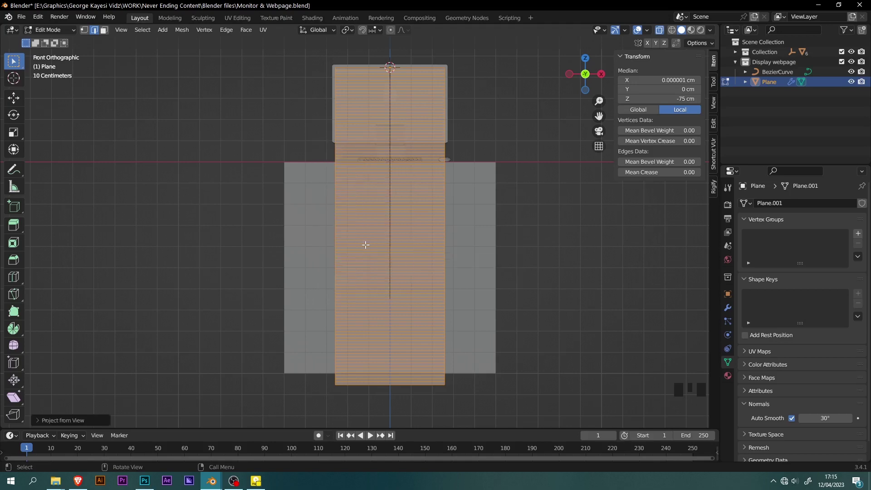
{"action": "left_click", "coordinate": [237, 17]}
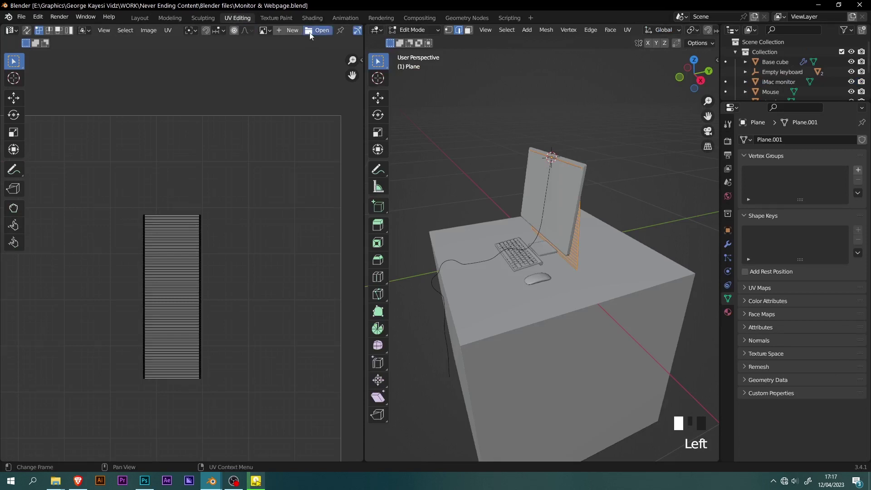
Load landing page texture.jpg from the Texture folder as the UV editor's image
{"action": "left_click", "coordinate": [315, 30]}
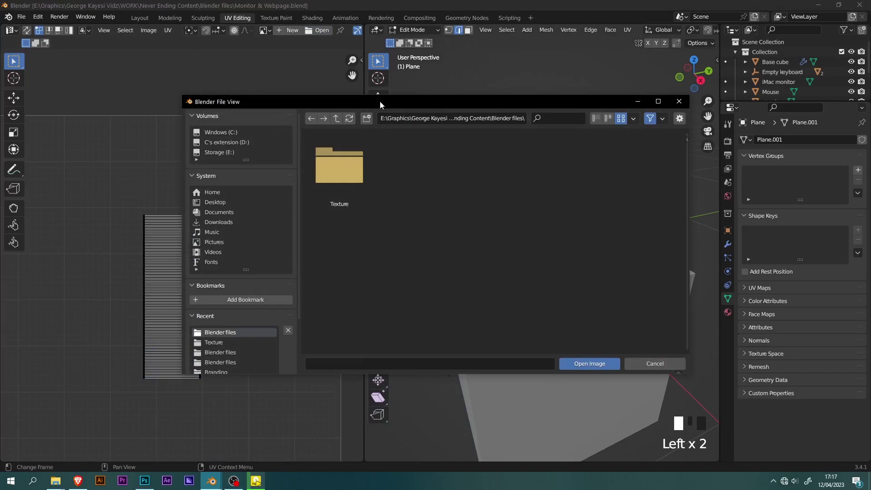
{"action": "double_click", "coordinate": [337, 161]}
{"action": "left_click", "coordinate": [337, 181]}
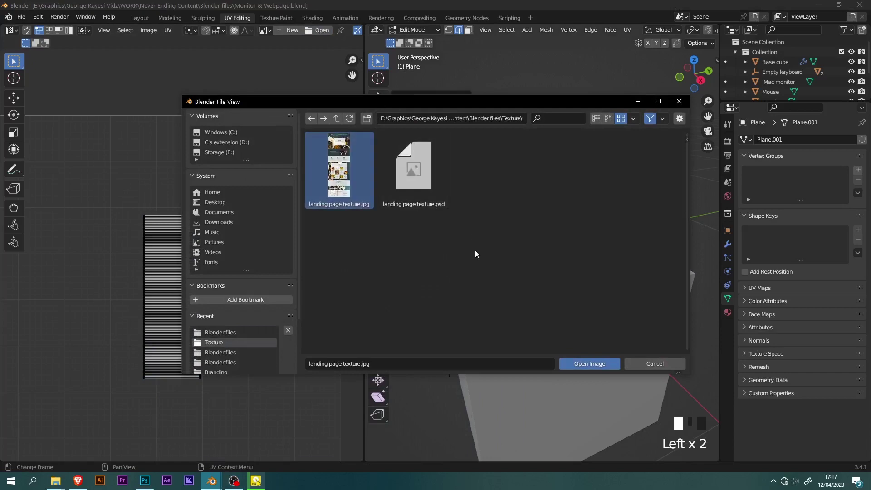
{"action": "left_click", "coordinate": [576, 362]}
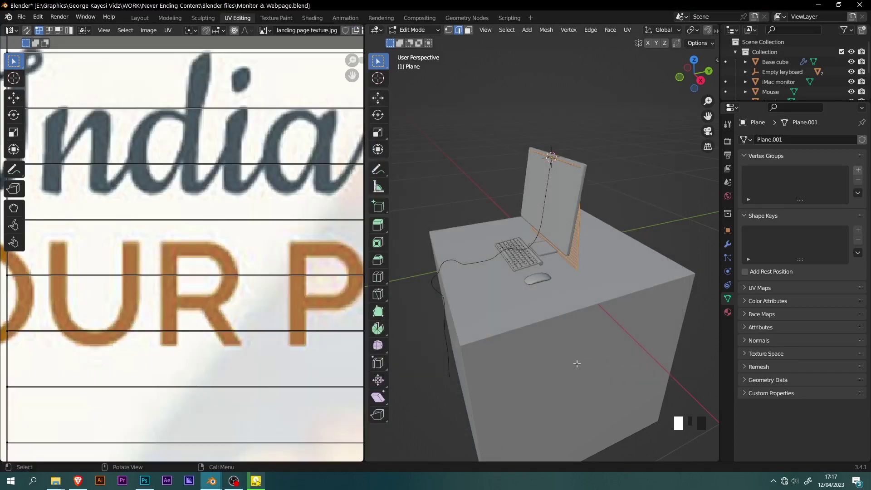
{"action": "scroll", "coordinate": [192, 271], "scroll_direction": "down", "scroll_amount": 8}
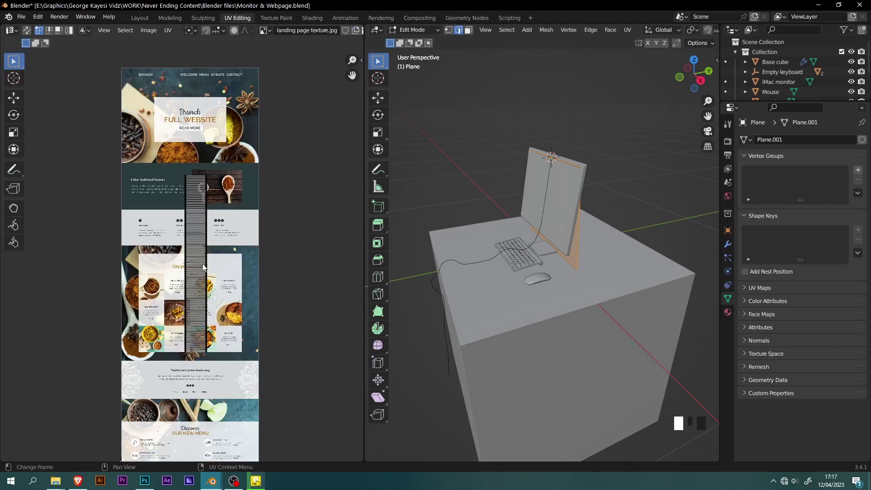
Unwrap the Plane's faces from the front view
{"action": "scroll", "coordinate": [204, 268], "scroll_direction": "up", "scroll_amount": 2}
{"action": "scroll", "coordinate": [204, 267], "scroll_direction": "down", "scroll_amount": 1}
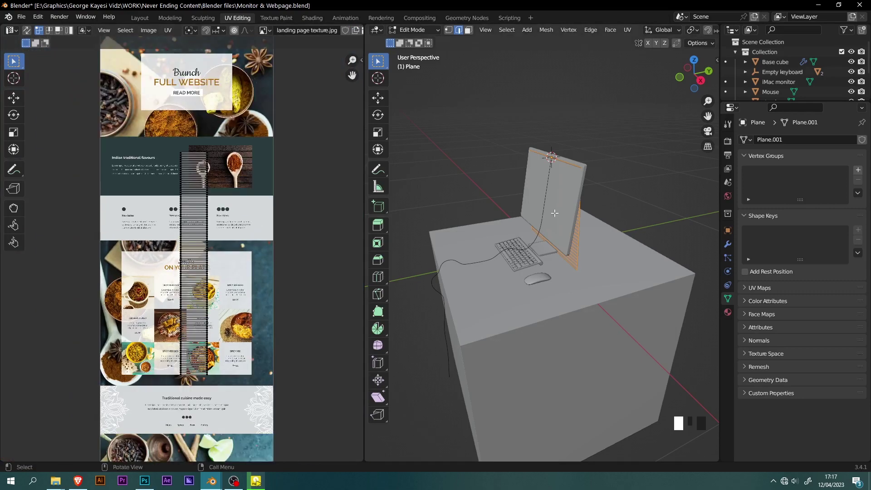
{"action": "key", "text": "KP_1"}
{"action": "middle_click_drag", "start_coordinate": [533, 212], "coordinate": [507, 171], "text": "shift"}
{"action": "key", "text": "u"}
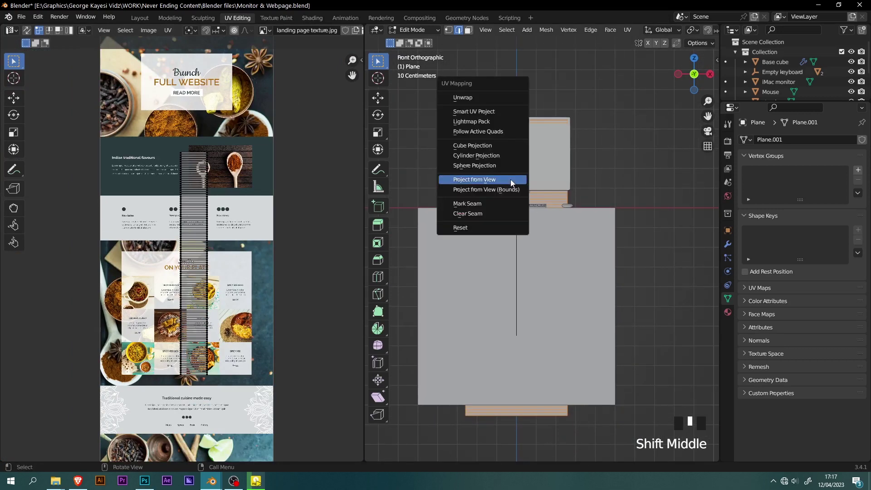
{"action": "left_click", "coordinate": [479, 97]}
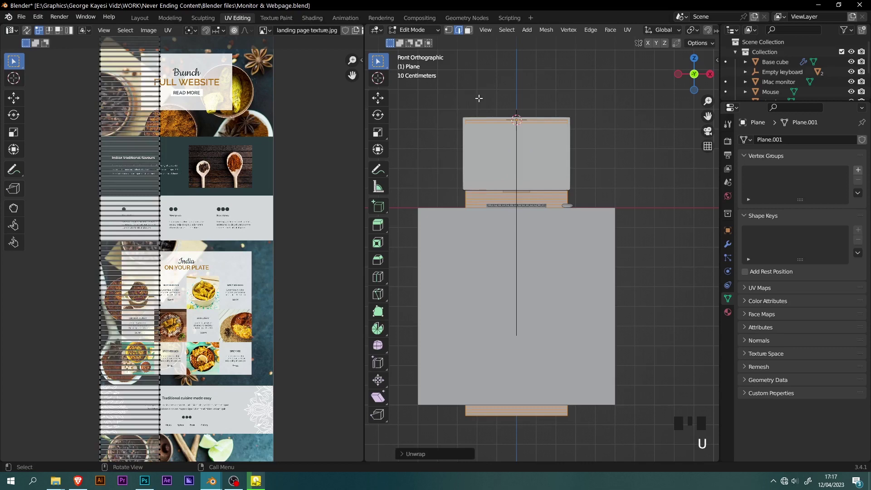
Stretch the UV strip's right edge across the whole landing page texture and return to object mode
{"action": "scroll", "coordinate": [138, 178], "scroll_direction": "down", "scroll_amount": 2}
{"action": "left_click_drag", "start_coordinate": [164, 56], "coordinate": [145, 403]}
{"action": "left_click", "coordinate": [14, 97]}
{"action": "left_click_drag", "start_coordinate": [182, 239], "coordinate": [249, 239]}
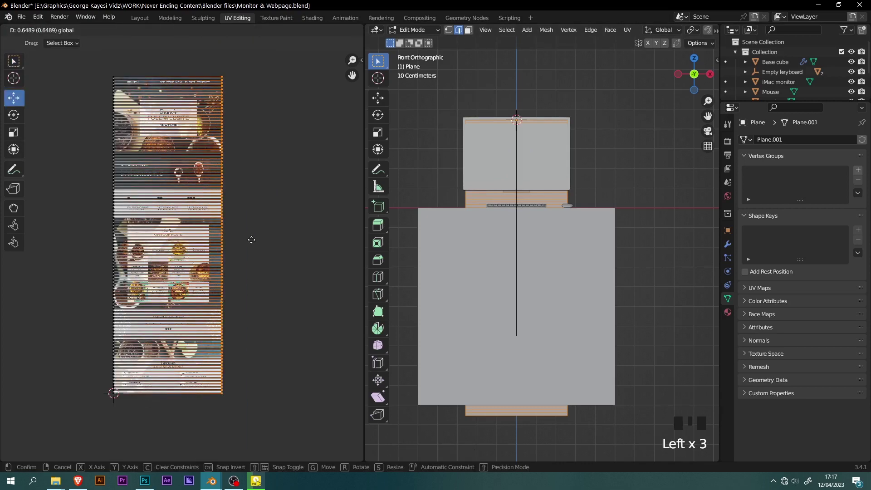
{"action": "scroll", "coordinate": [226, 237], "scroll_direction": "up", "scroll_amount": 10}
{"action": "left_click", "coordinate": [336, 215]}
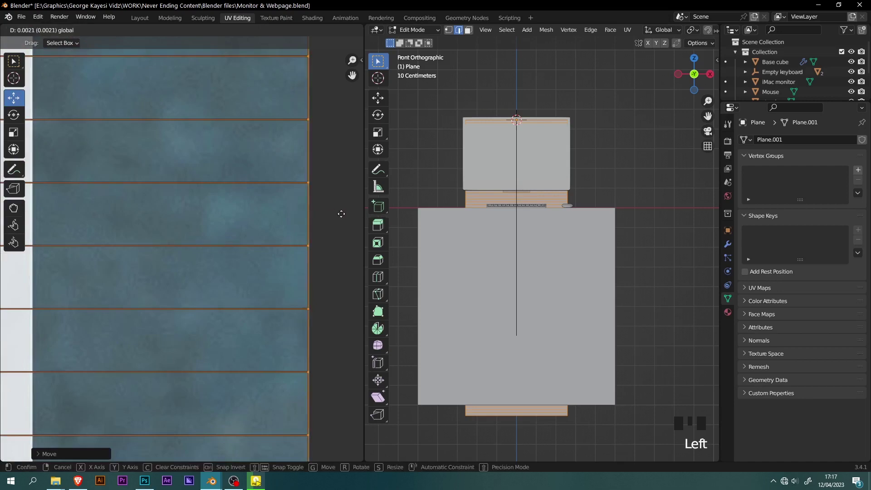
{"action": "scroll", "coordinate": [224, 253], "scroll_direction": "down", "scroll_amount": 10}
{"action": "middle_click_drag", "start_coordinate": [223, 253], "coordinate": [210, 289]}
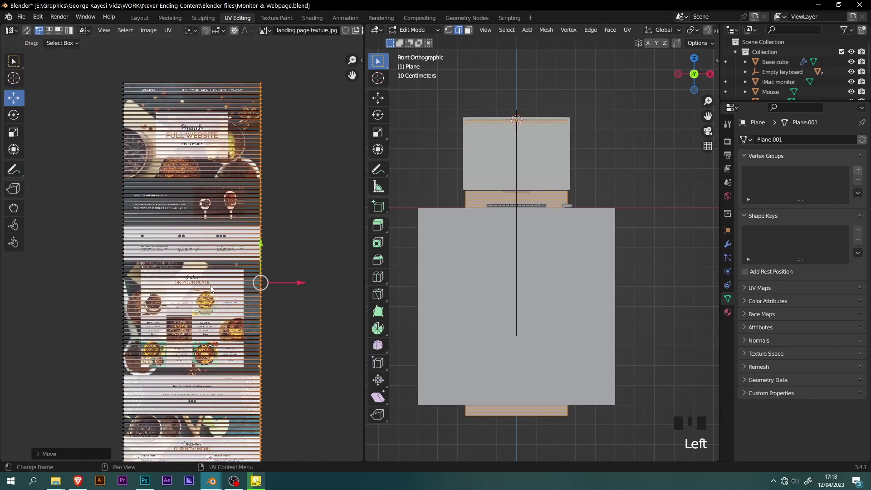
{"action": "key", "text": "Tab"}
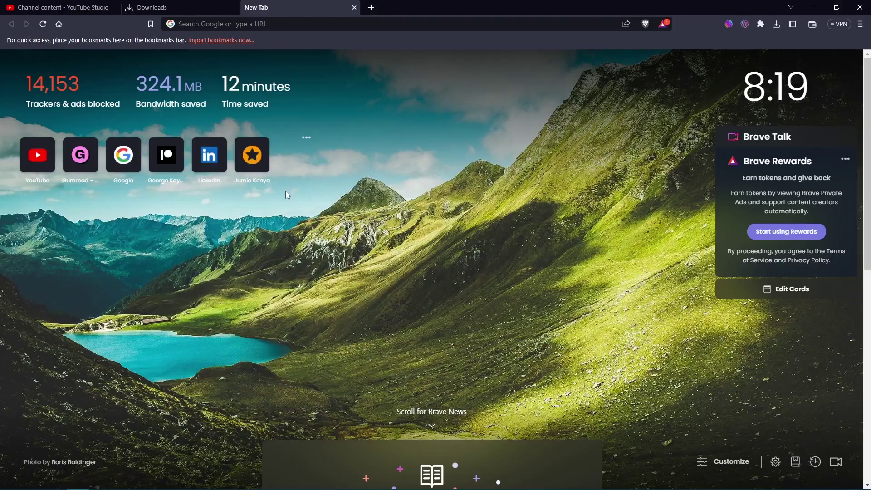
Go to freepik.com and search for 'landing page template'
{"action": "left_click", "coordinate": [270, 22]}
{"action": "type", "text": "fr"}
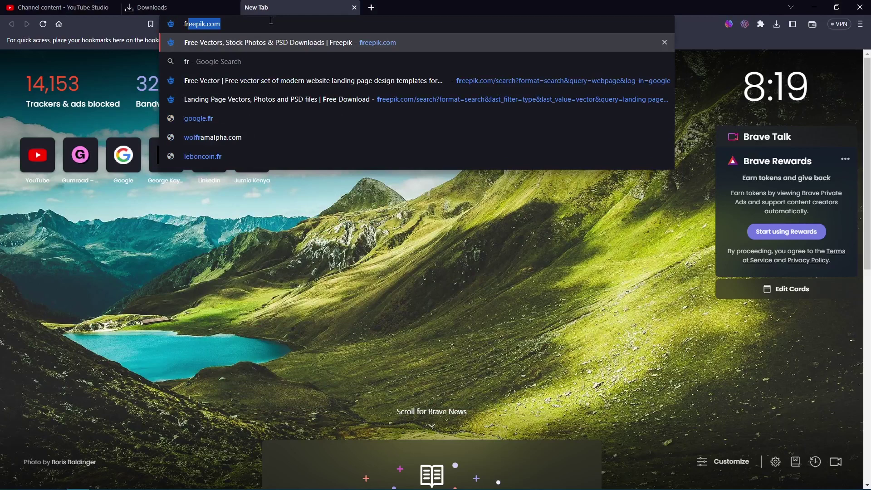
{"action": "key", "text": "Return"}
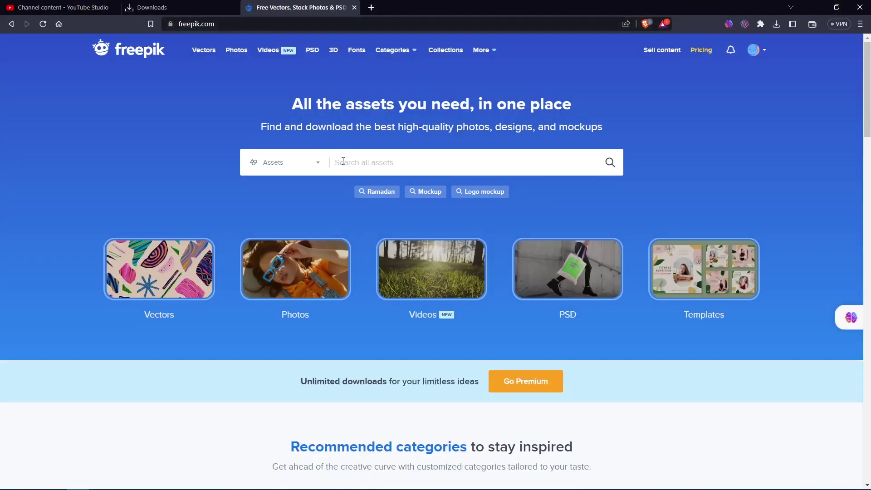
{"action": "left_click", "coordinate": [342, 162]}
{"action": "type", "text": "landing page tem"}
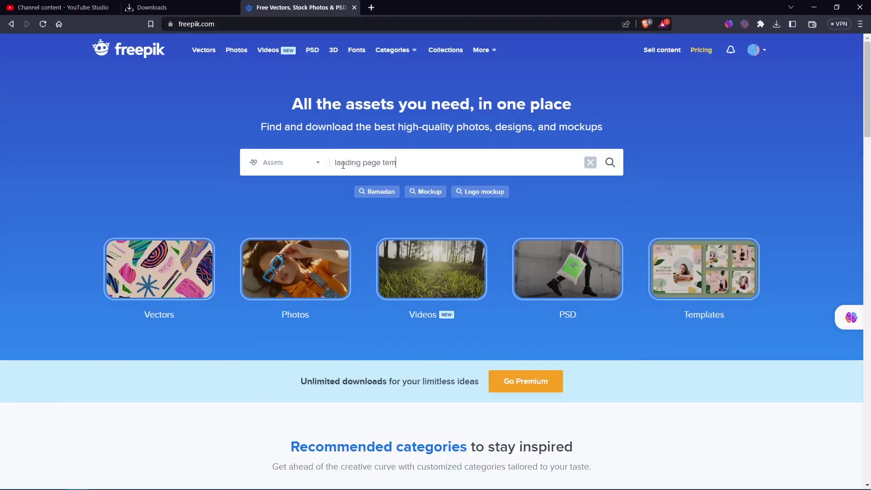
{"action": "type", "text": "plate"}
{"action": "left_click", "coordinate": [321, 189]}
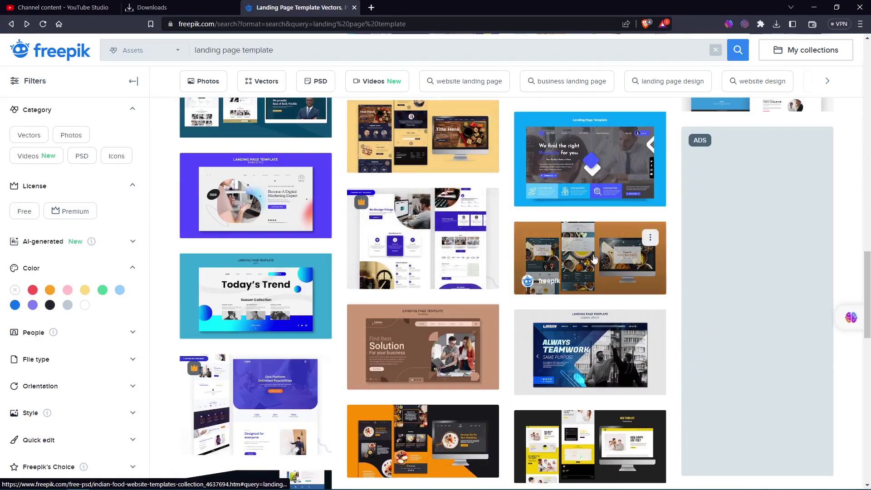
Open the Indian food website templates collection and bring up its free download
{"action": "left_click", "coordinate": [594, 258]}
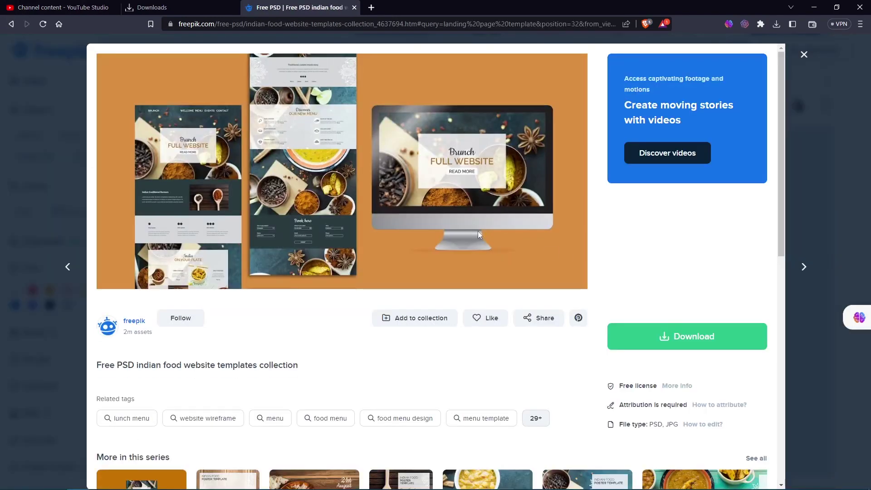
{"action": "left_click", "coordinate": [680, 337]}
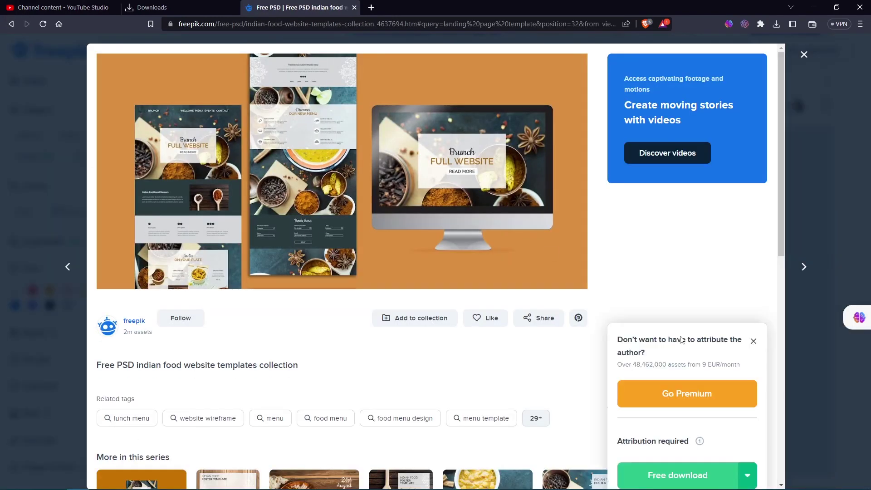
{"action": "scroll", "coordinate": [681, 339], "scroll_direction": "down", "scroll_amount": 4}
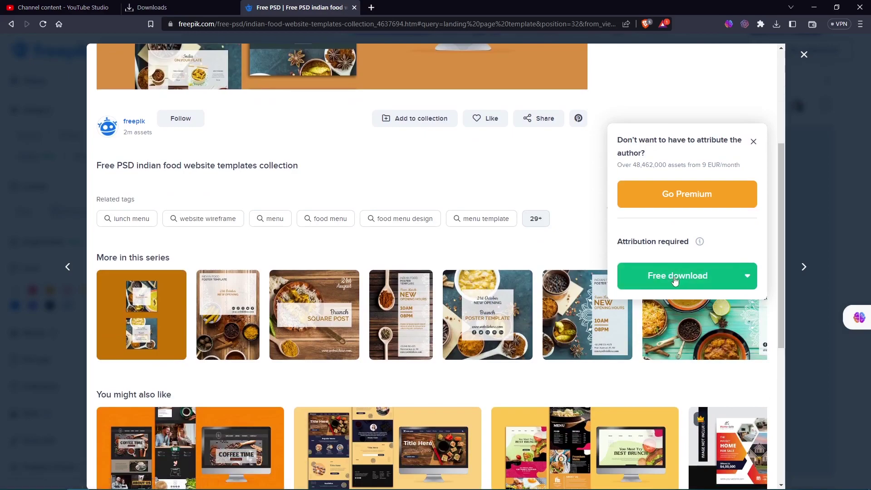
Extract the downloaded zip into its own folder and open 2457348.psd in Photoshop
{"action": "right_click", "coordinate": [176, 114]}
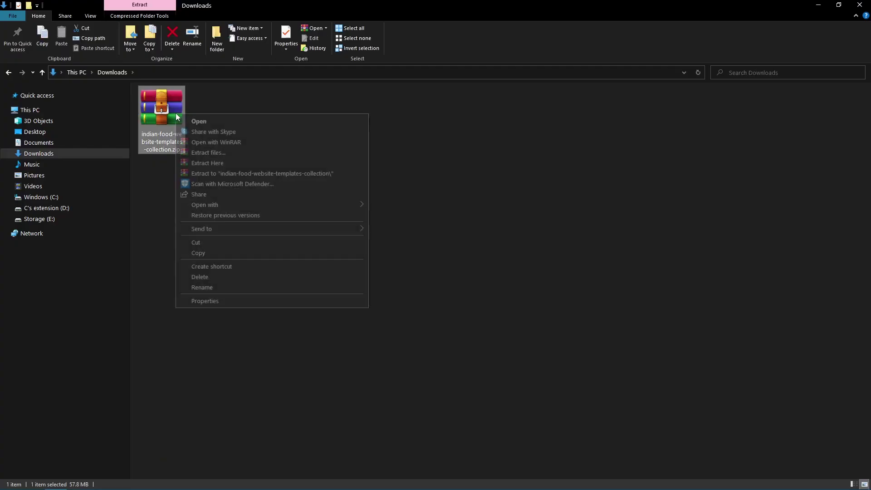
{"action": "left_click", "coordinate": [258, 174]}
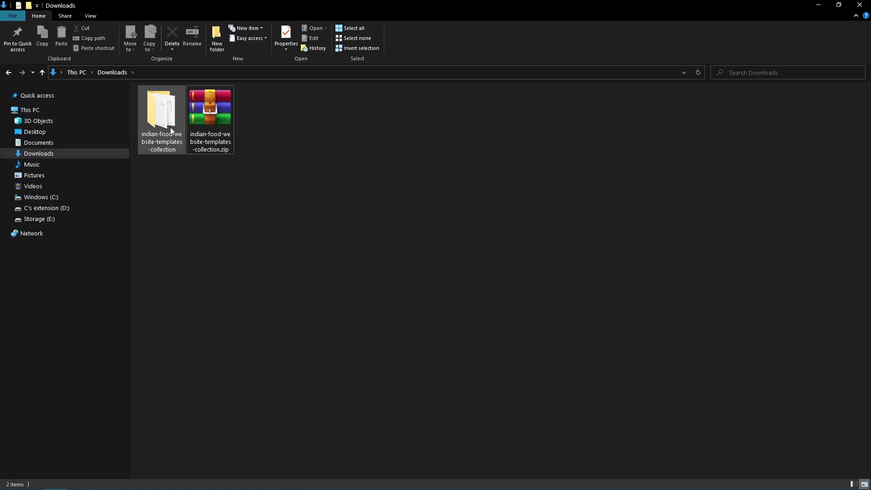
{"action": "double_click", "coordinate": [171, 131]}
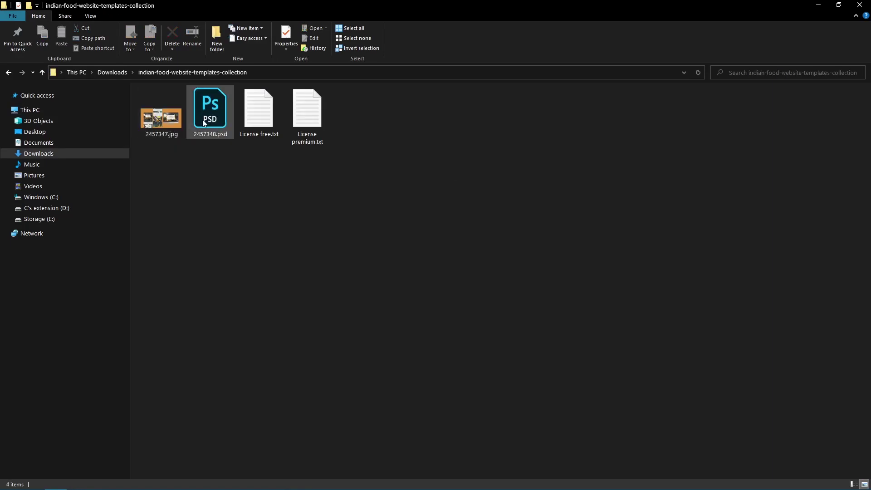
{"action": "double_click", "coordinate": [204, 122]}
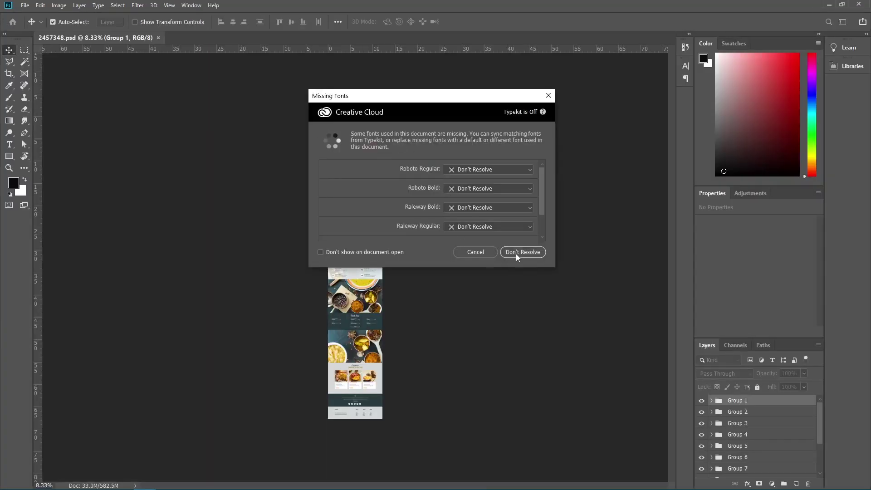
Dismiss the missing-fonts warning and save a JPEG copy of the template
{"action": "left_click", "coordinate": [517, 253]}
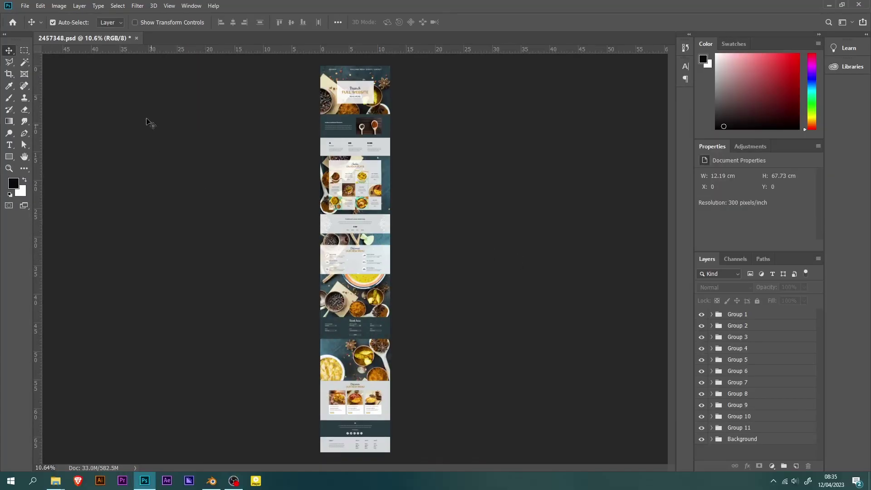
{"action": "key", "text": "alt+f"}
{"action": "left_click", "coordinate": [130, 113]}
{"action": "left_click", "coordinate": [104, 210]}
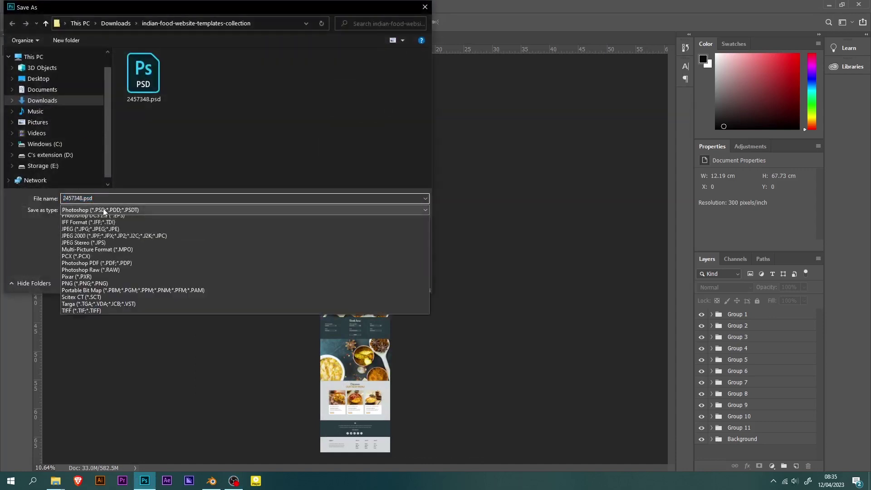
{"action": "left_click", "coordinate": [109, 278]}
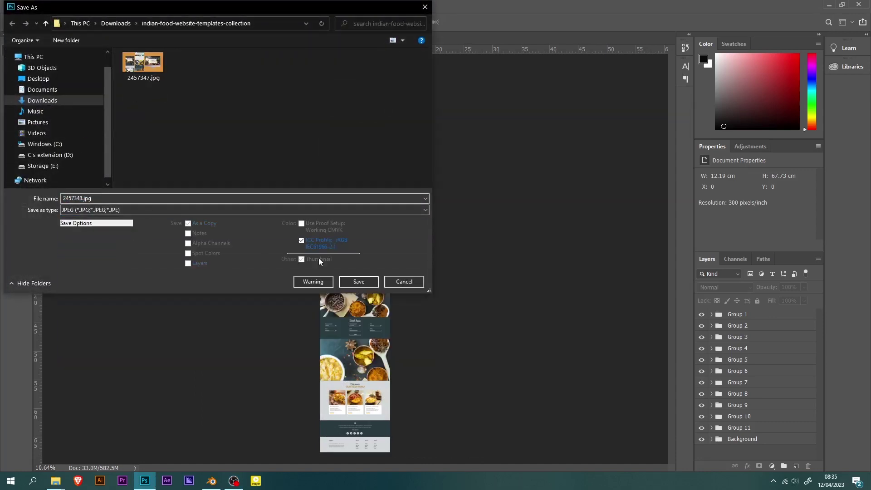
{"action": "left_click", "coordinate": [358, 281]}
{"action": "left_click", "coordinate": [485, 121]}
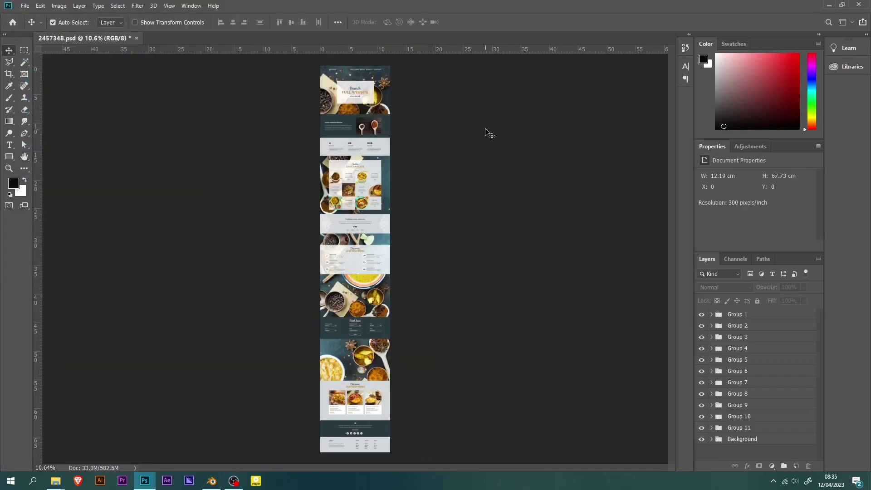
Start a new Photoshop document with its size units set to centimeters
{"action": "left_click", "coordinate": [25, 6]}
{"action": "left_click", "coordinate": [32, 16]}
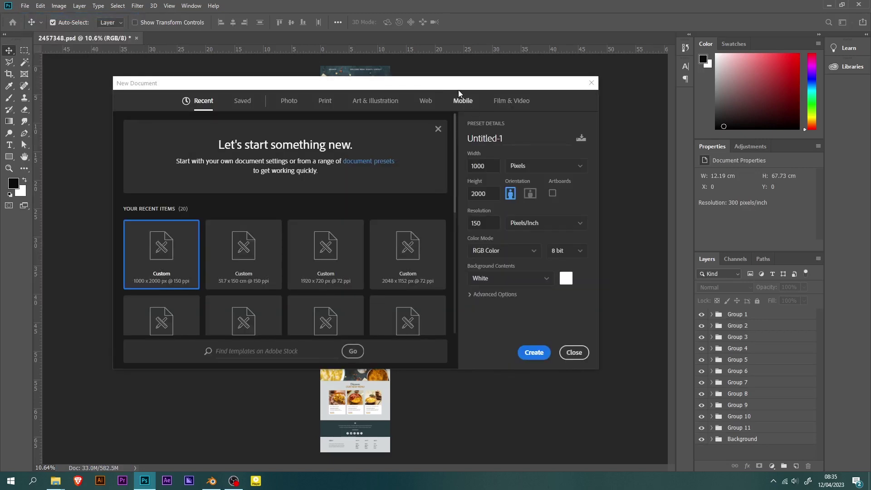
{"action": "left_click_drag", "start_coordinate": [458, 89], "coordinate": [494, 57]}
{"action": "left_click", "coordinate": [576, 133]}
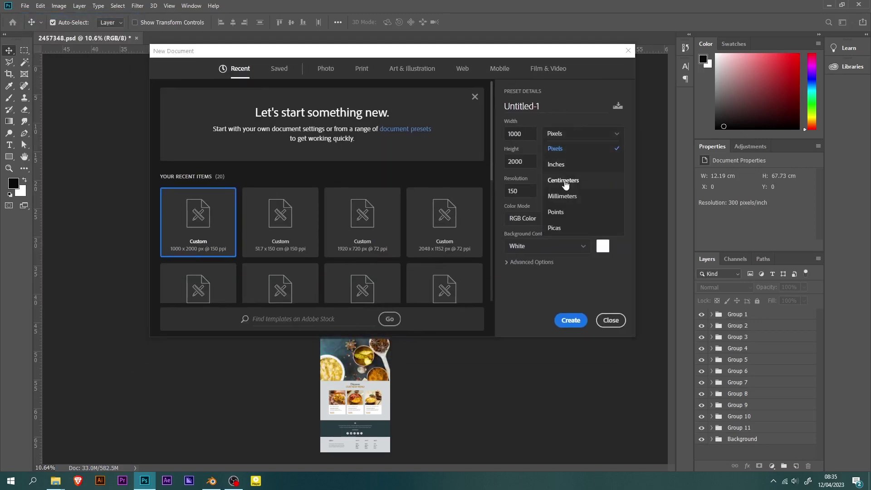
{"action": "left_click", "coordinate": [563, 181]}
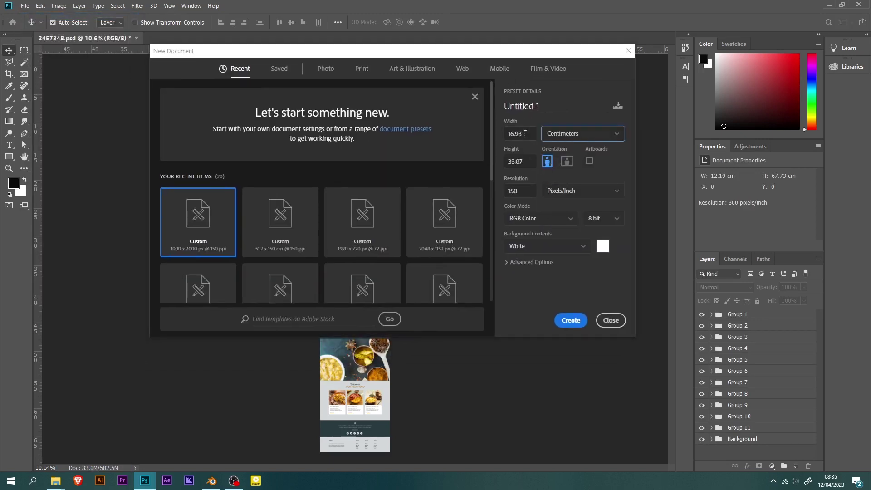
Back in Blender, isolate the plane in local view and view it from the front
{"action": "left_click", "coordinate": [210, 479]}
{"action": "key", "text": "KP_Divide"}
{"action": "key", "text": "KP_1"}
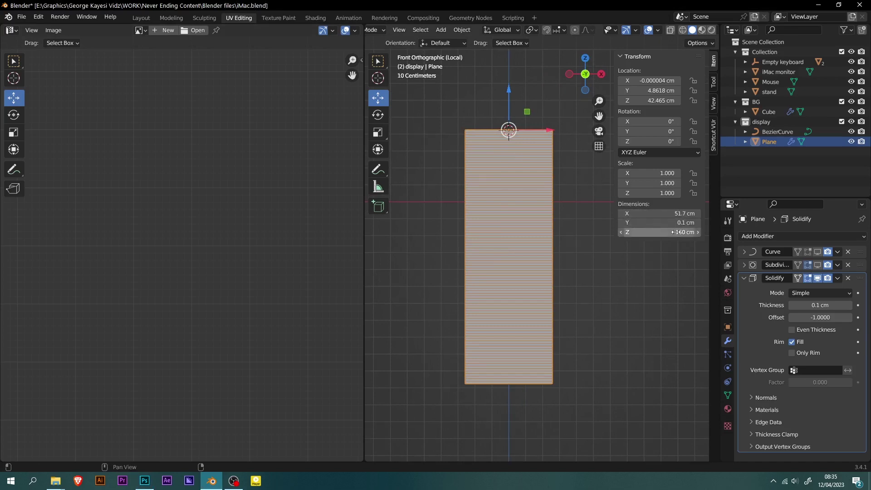
Create a blank 51.7 × 150 cm document in centimeters at 150 ppi
{"action": "left_click", "coordinate": [144, 480]}
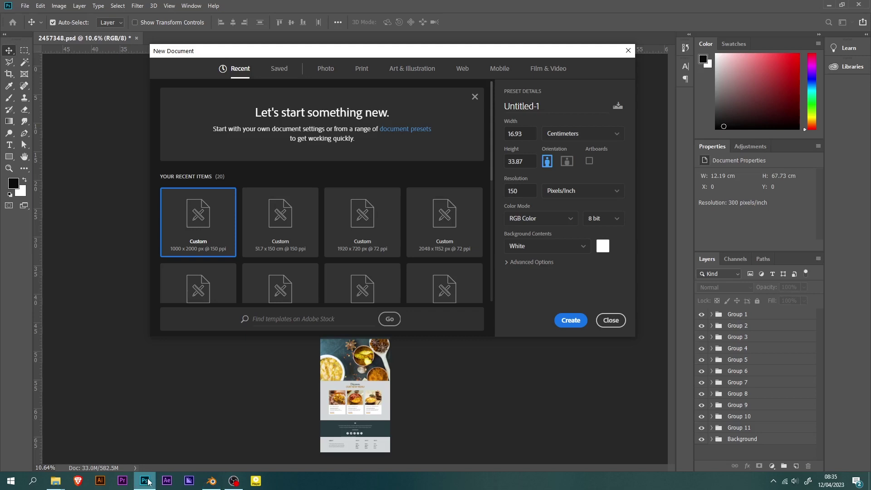
{"action": "left_click", "coordinate": [580, 137]}
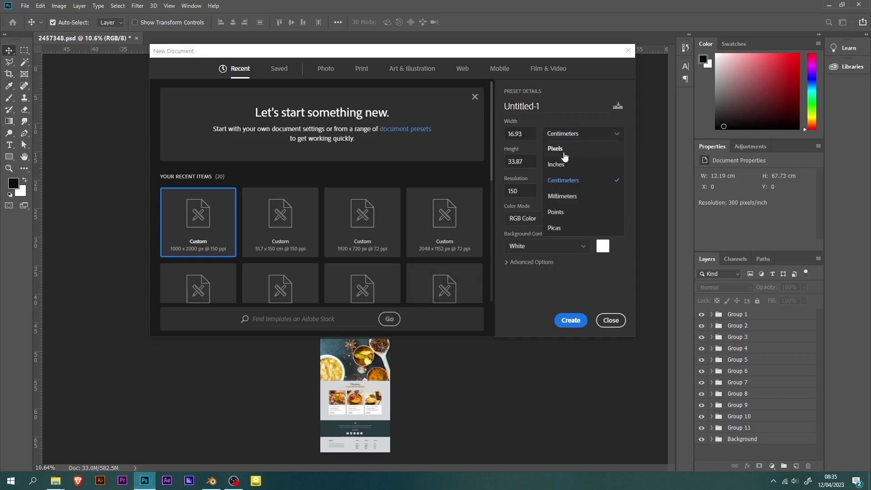
{"action": "left_click", "coordinate": [571, 184]}
{"action": "double_click", "coordinate": [527, 134]}
{"action": "type", "text": "51.7"}
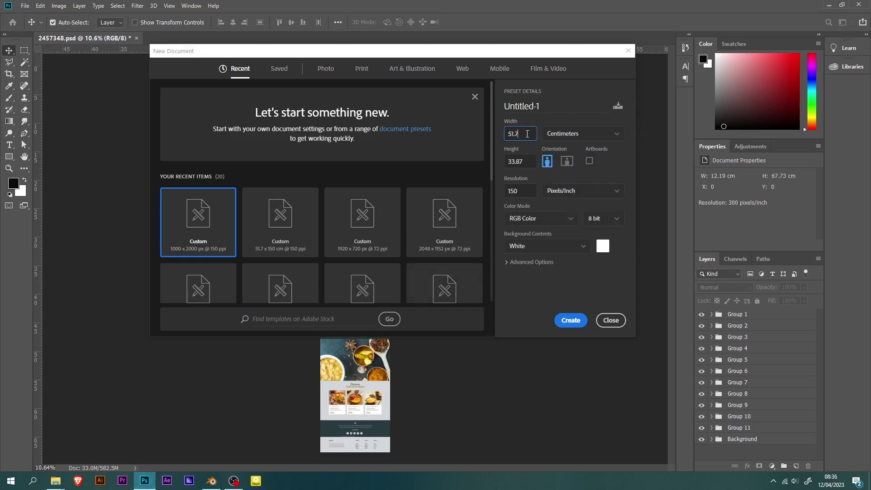
{"action": "double_click", "coordinate": [524, 160]}
{"action": "type", "text": "150"}
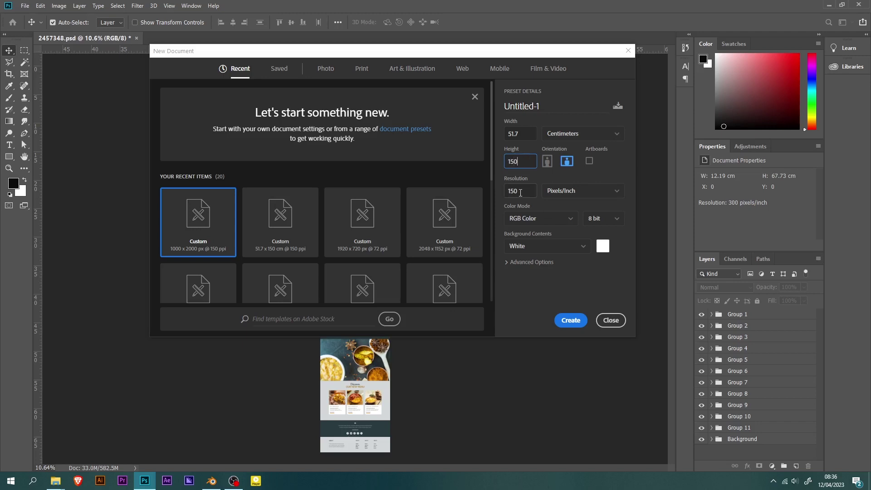
{"action": "left_click", "coordinate": [570, 321]}
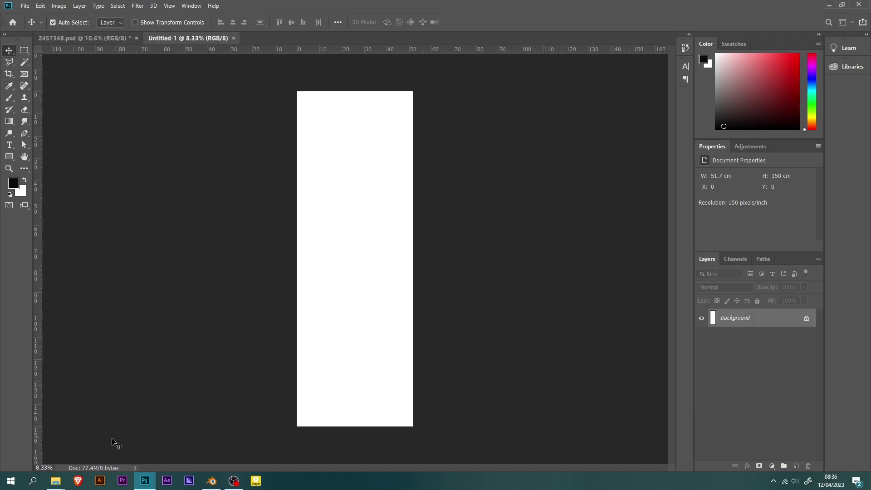
Place 2457348.jpg into the canvas and scale it to span the full width
{"action": "mouse_move", "coordinate": [55, 480]}
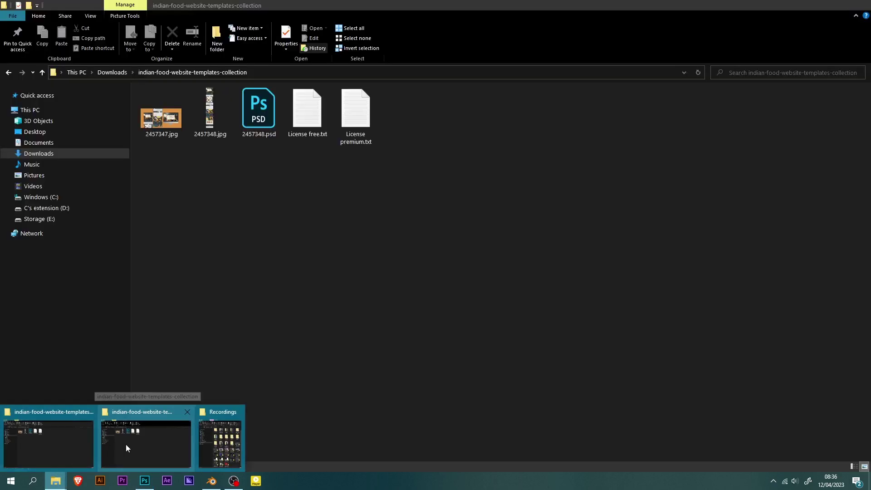
{"action": "left_click", "coordinate": [126, 445]}
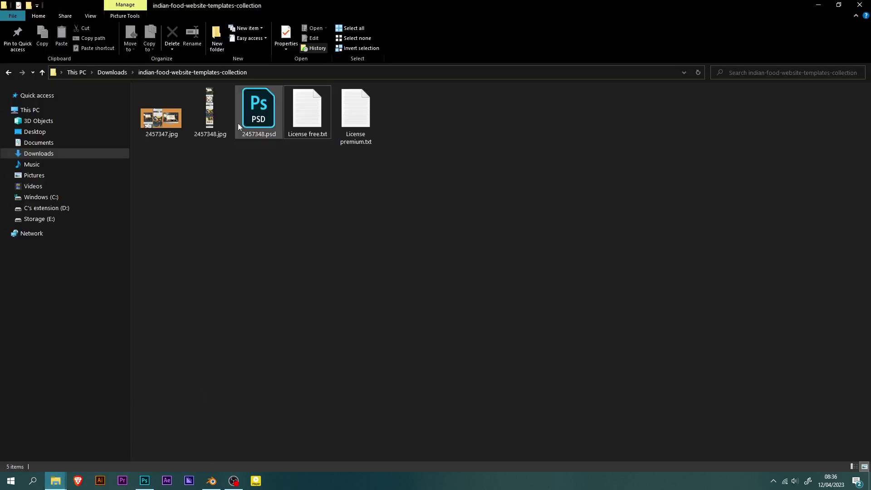
{"action": "left_click_drag", "start_coordinate": [210, 111], "coordinate": [362, 210]}
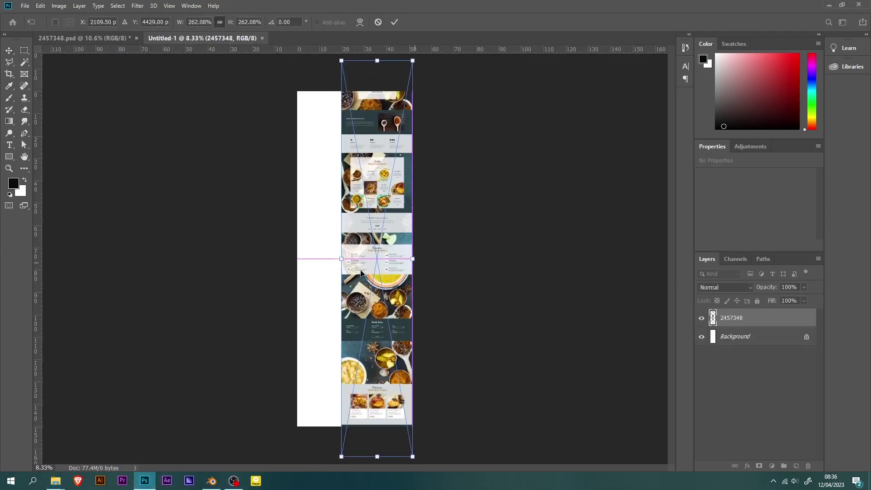
{"action": "left_click_drag", "start_coordinate": [361, 272], "coordinate": [376, 284]}
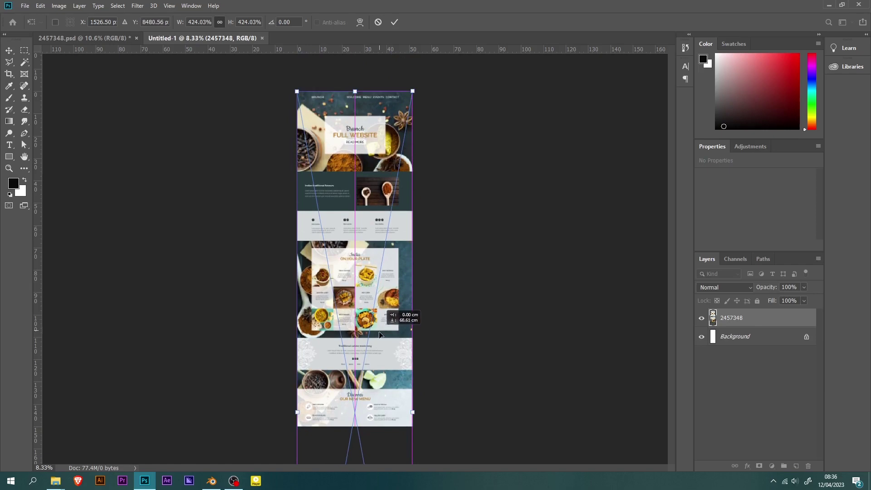
{"action": "left_click", "coordinate": [395, 22]}
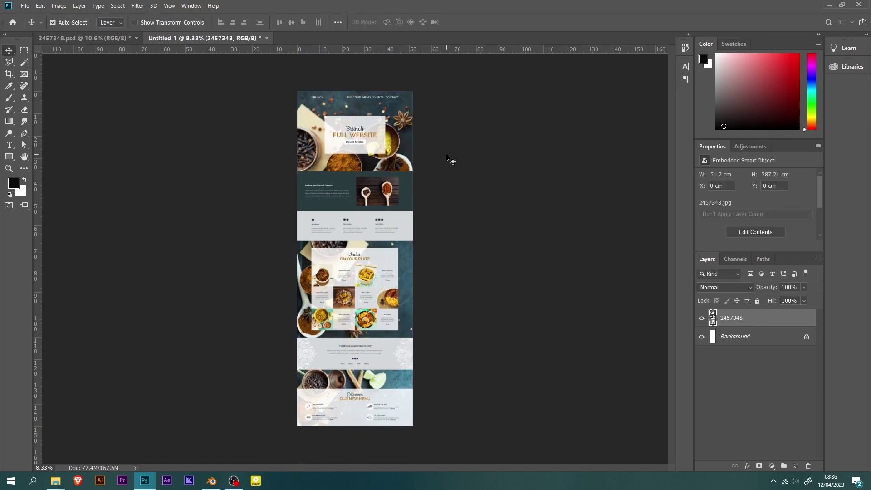
Save the document as landing page texture.psd in the Texture folder
{"action": "left_click", "coordinate": [25, 6]}
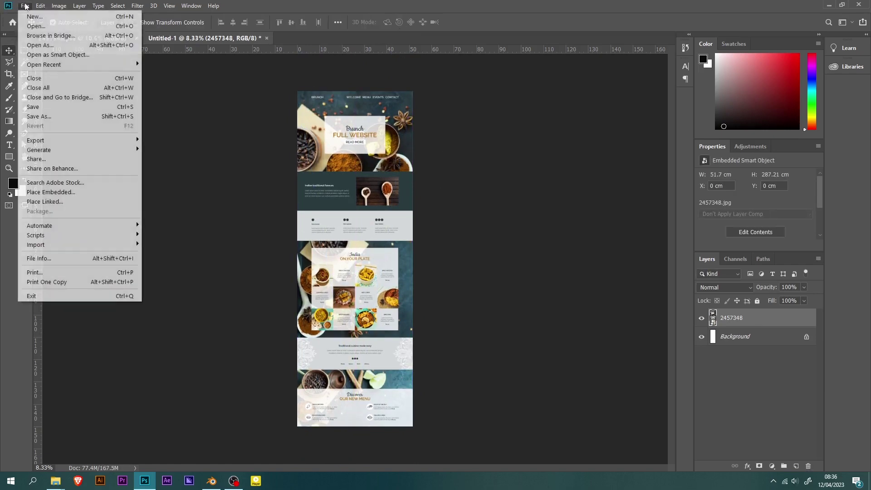
{"action": "left_click", "coordinate": [49, 116]}
{"action": "type", "text": "landing "}
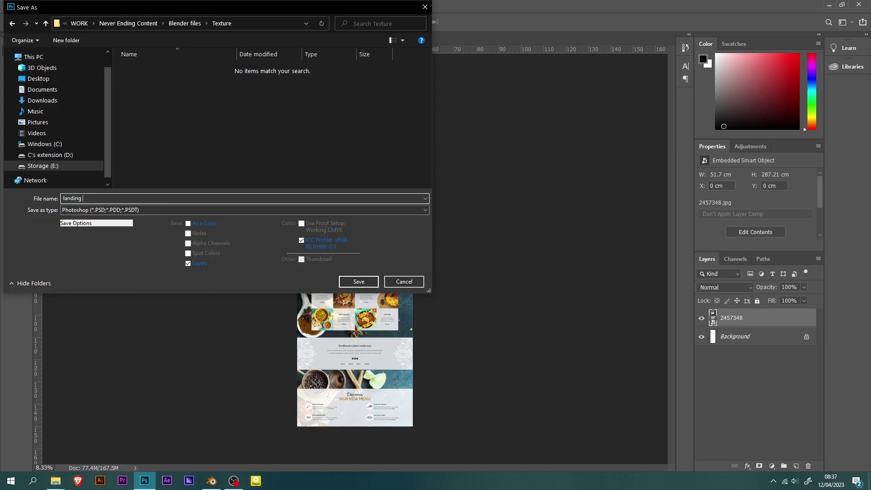
{"action": "type", "text": "page texture"}
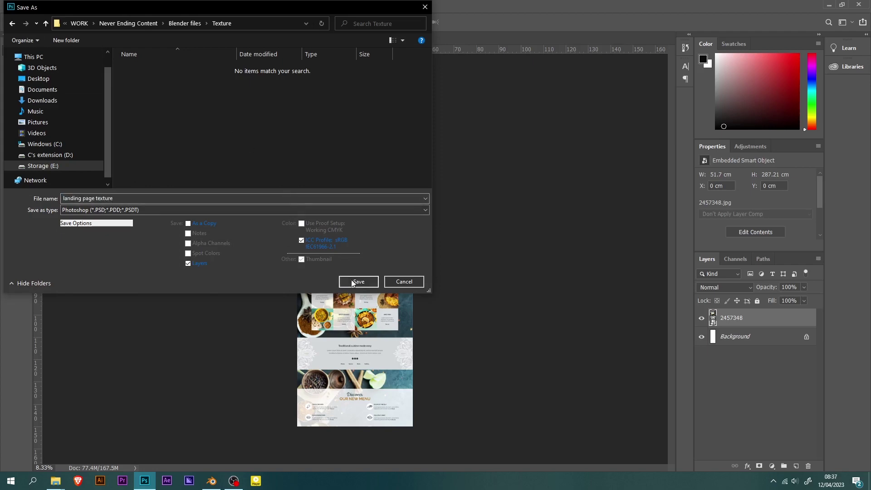
{"action": "left_click", "coordinate": [352, 282]}
{"action": "left_click", "coordinate": [573, 136]}
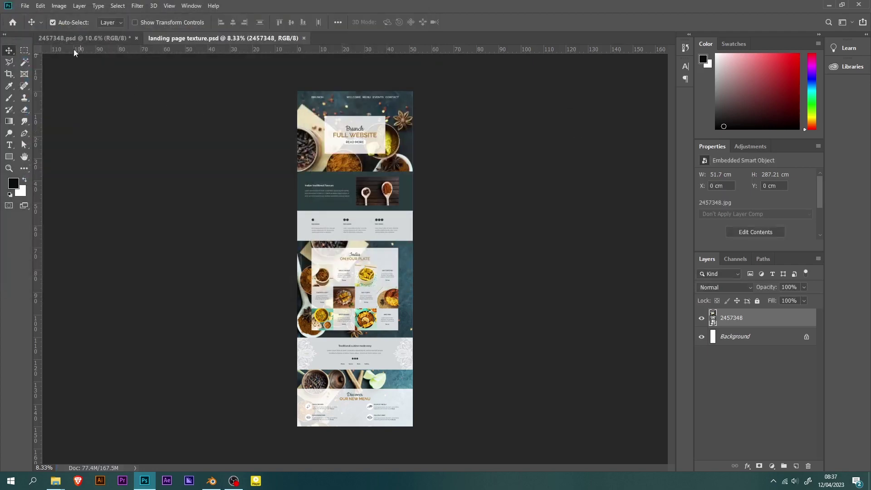
Save a JPEG copy as landing page texture.jpg
{"action": "left_click", "coordinate": [25, 6]}
{"action": "left_click", "coordinate": [47, 117]}
{"action": "left_click", "coordinate": [142, 210]}
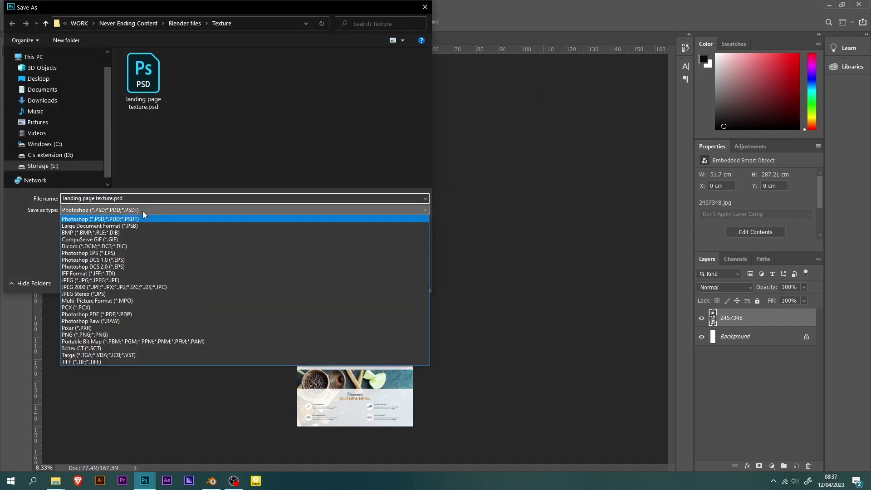
{"action": "left_click", "coordinate": [133, 279]}
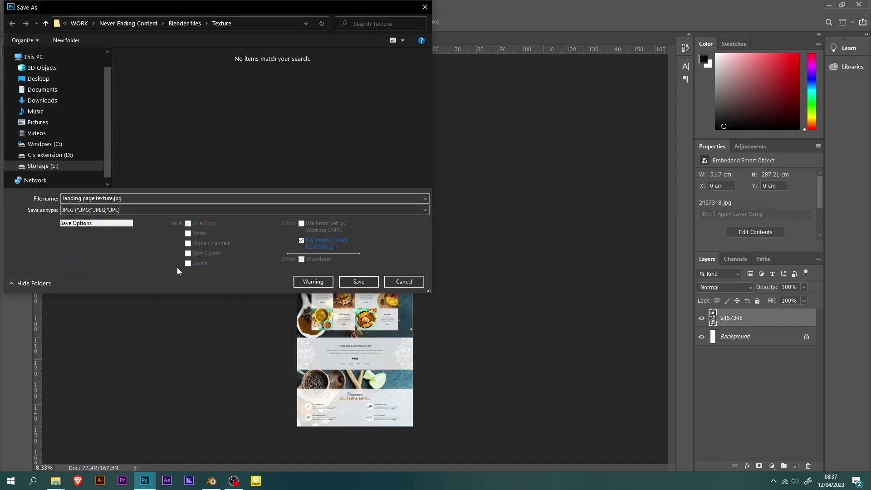
{"action": "left_click", "coordinate": [349, 282]}
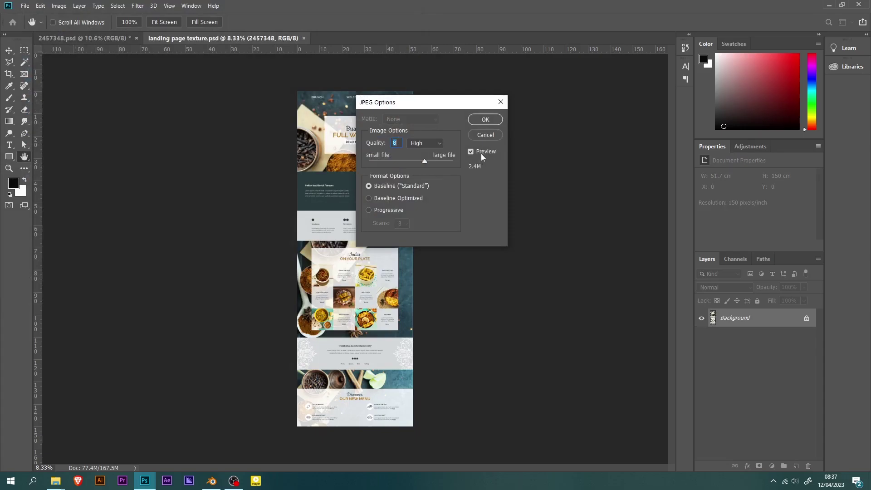
{"action": "left_click", "coordinate": [476, 120]}
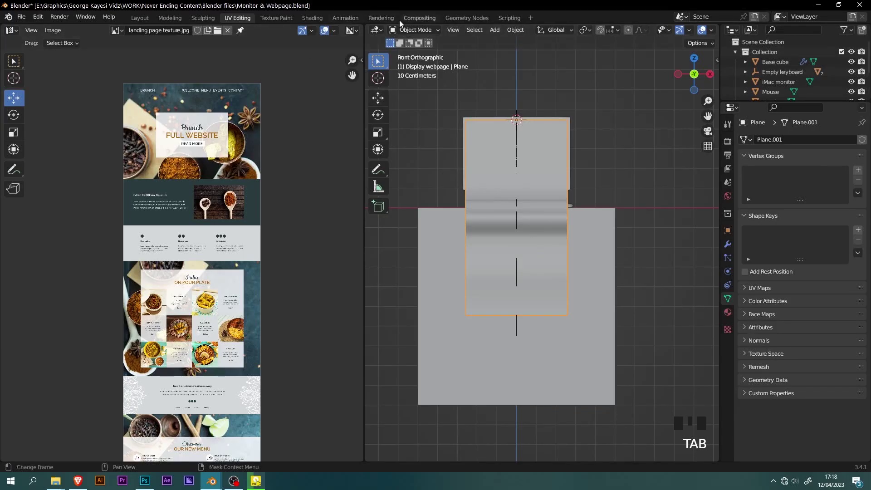
In the Shading workspace, create a new material named 'web page' for the plane
{"action": "left_click", "coordinate": [313, 18]}
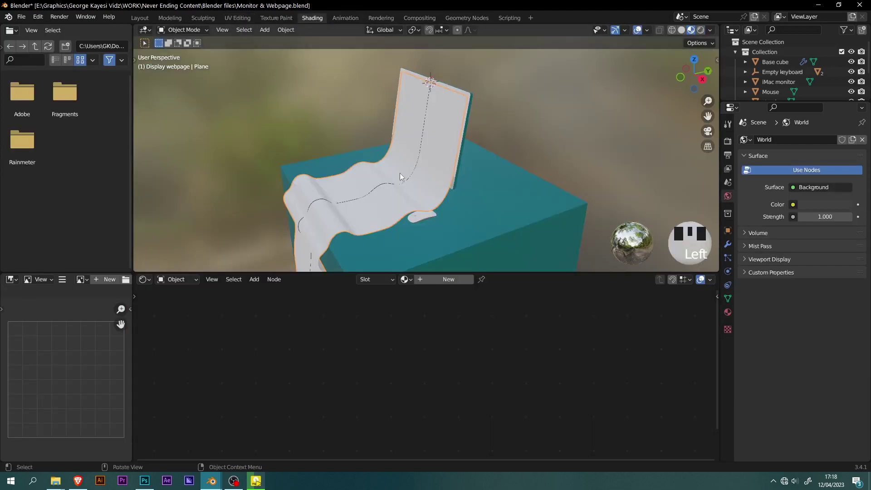
{"action": "double_click", "coordinate": [436, 279]}
{"action": "type", "text": "web p"}
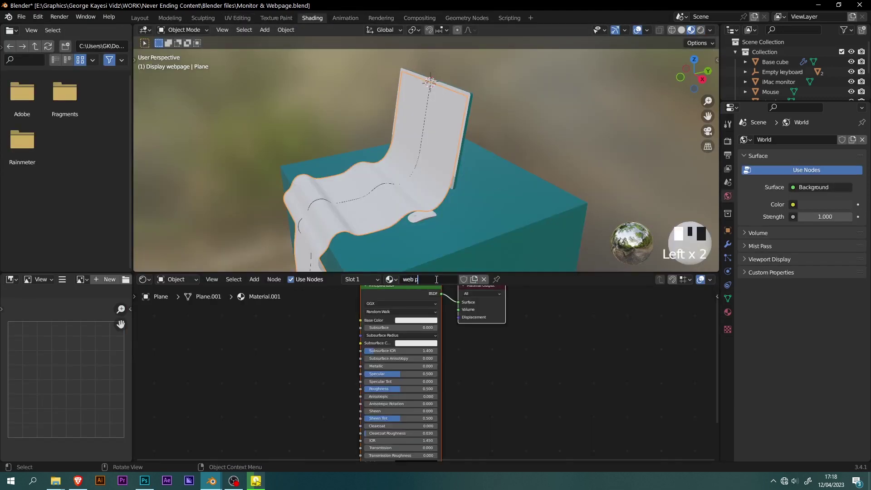
{"action": "type", "text": "age"}
{"action": "key", "text": "Return"}
{"action": "left_click", "coordinate": [253, 279]}
Add an Image Texture node feeding Base Color and load landing page texture.jpg
{"action": "type", "text": "imag"}
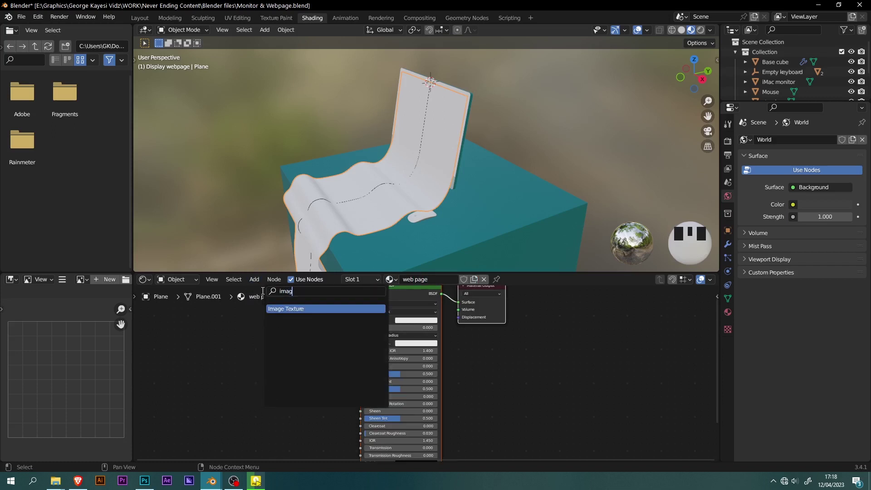
{"action": "key", "text": "Return"}
{"action": "left_click", "coordinate": [245, 355]}
{"action": "left_click_drag", "start_coordinate": [314, 334], "coordinate": [360, 320]}
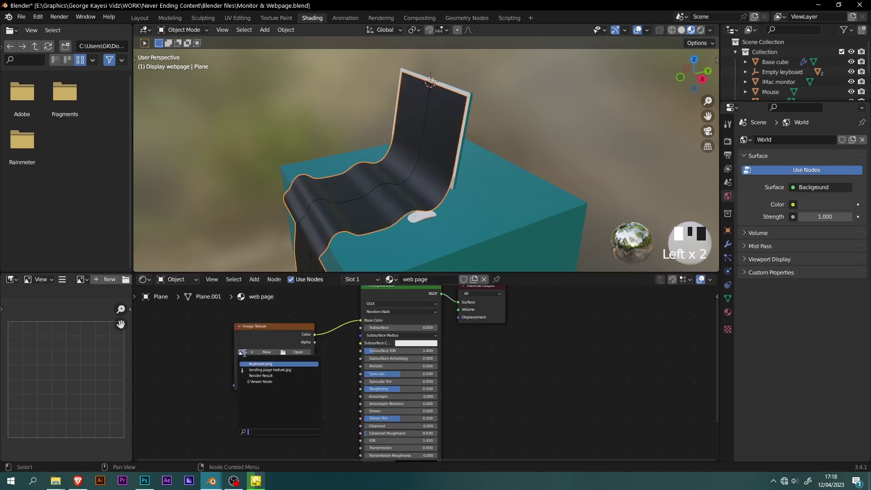
{"action": "scroll", "coordinate": [236, 358], "scroll_direction": "up", "scroll_amount": 3}
{"action": "left_click", "coordinate": [250, 351]}
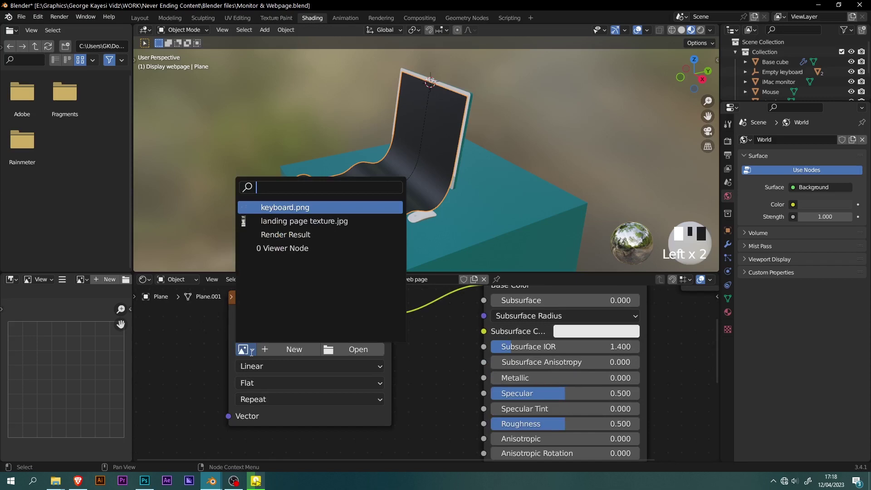
{"action": "left_click", "coordinate": [302, 221]}
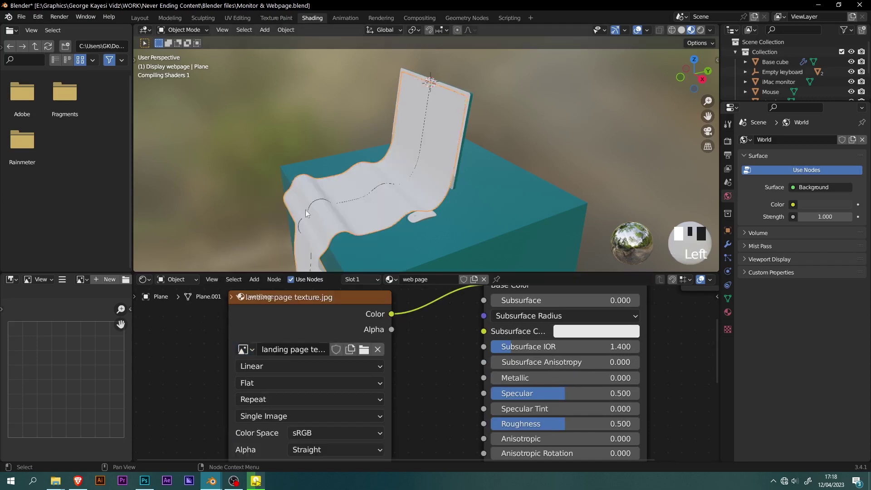
Set the material's Roughness to 0.2 and isolate the webpage plane in local view
{"action": "middle_click_drag", "start_coordinate": [305, 209], "coordinate": [467, 150]}
{"action": "scroll", "coordinate": [540, 382], "scroll_direction": "down", "scroll_amount": 2}
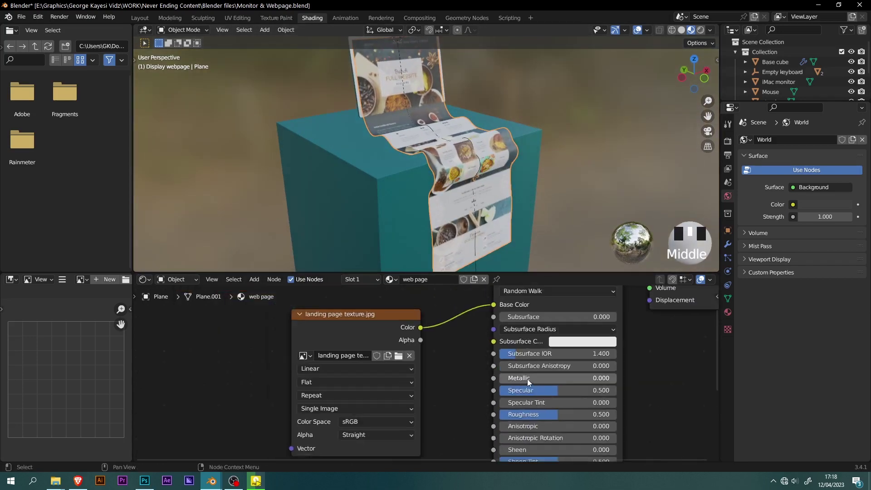
{"action": "middle_click_drag", "start_coordinate": [527, 379], "coordinate": [400, 381]}
{"action": "double_click", "coordinate": [373, 376]}
{"action": "type", "text": ".2"}
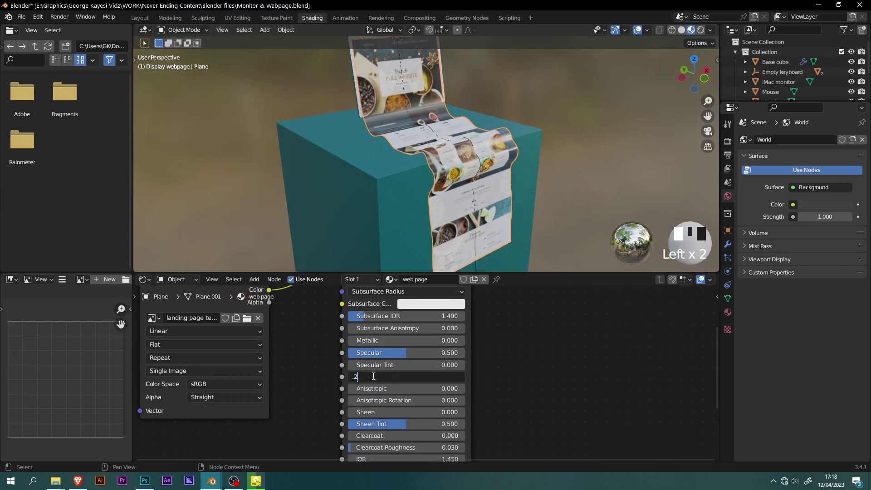
{"action": "key", "text": "Return"}
{"action": "middle_click_drag", "start_coordinate": [477, 200], "coordinate": [417, 163]}
{"action": "key", "text": "KP_Divide"}
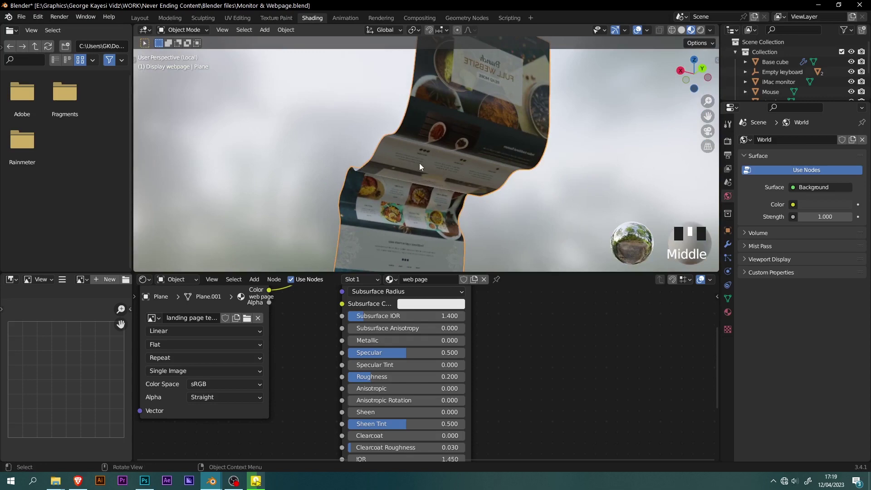
Add a second iM main color material slot and set Solidify Material Offset and Rim to 1
{"action": "left_click", "coordinate": [727, 312]}
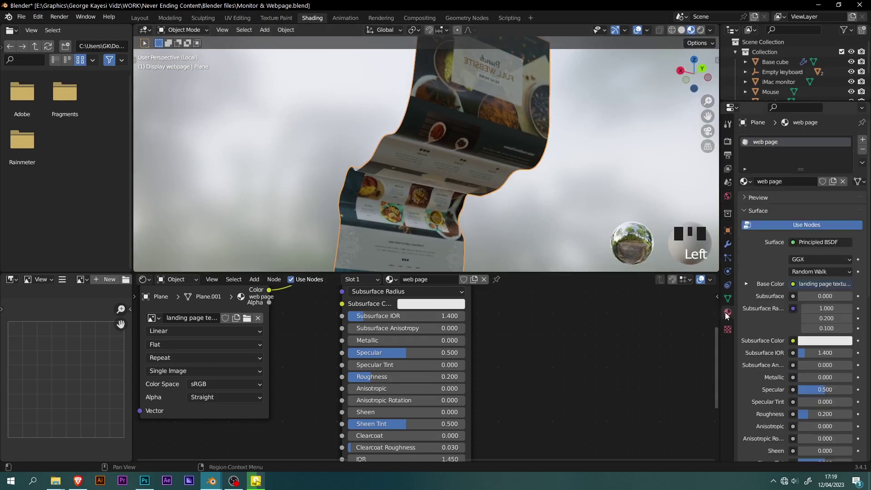
{"action": "left_click", "coordinate": [862, 142]}
{"action": "left_click", "coordinate": [743, 201]}
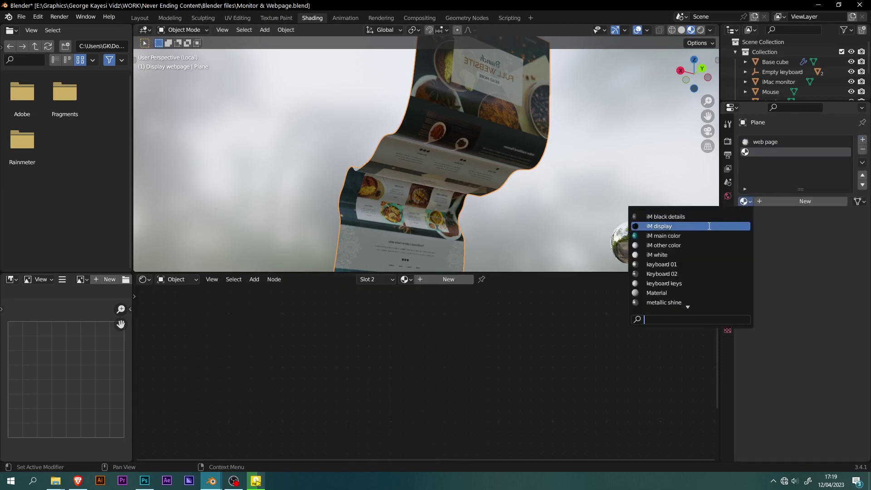
{"action": "left_click", "coordinate": [692, 234]}
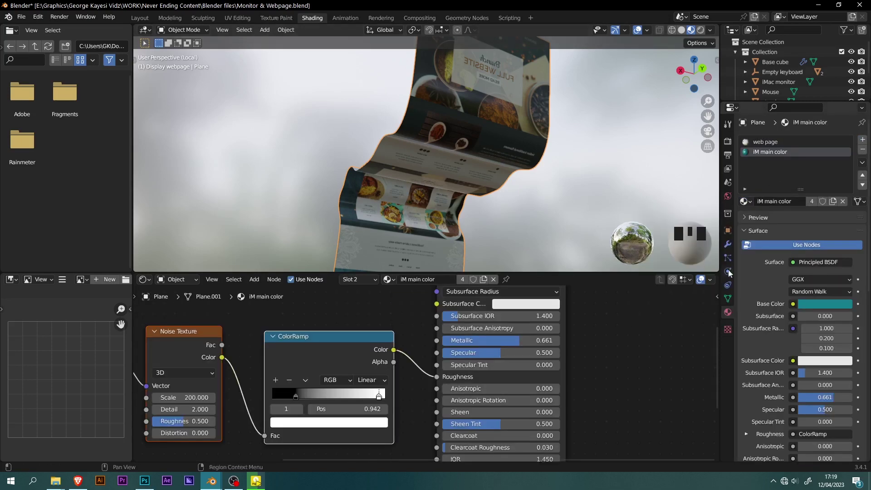
{"action": "left_click", "coordinate": [727, 245]}
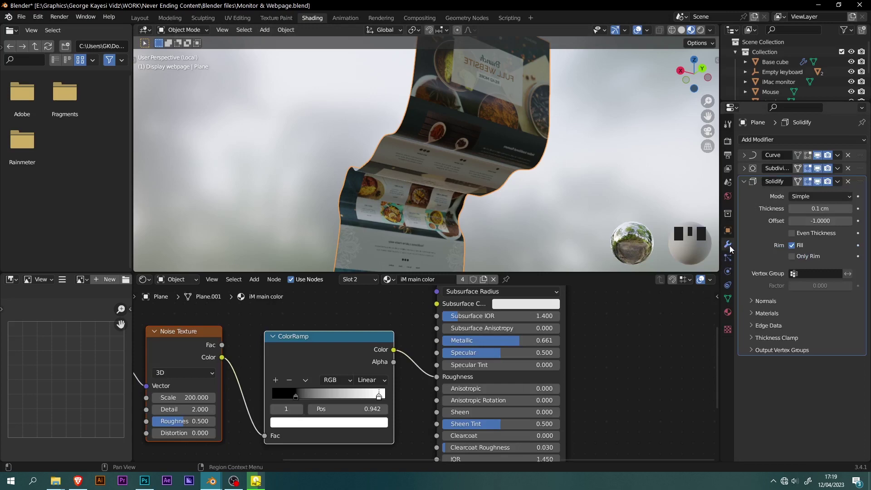
{"action": "left_click", "coordinate": [753, 313]}
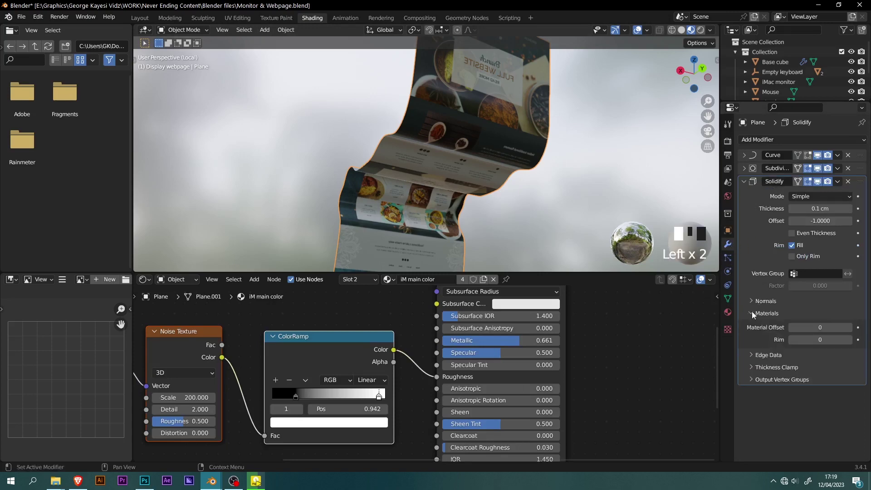
{"action": "left_click", "coordinate": [849, 327]}
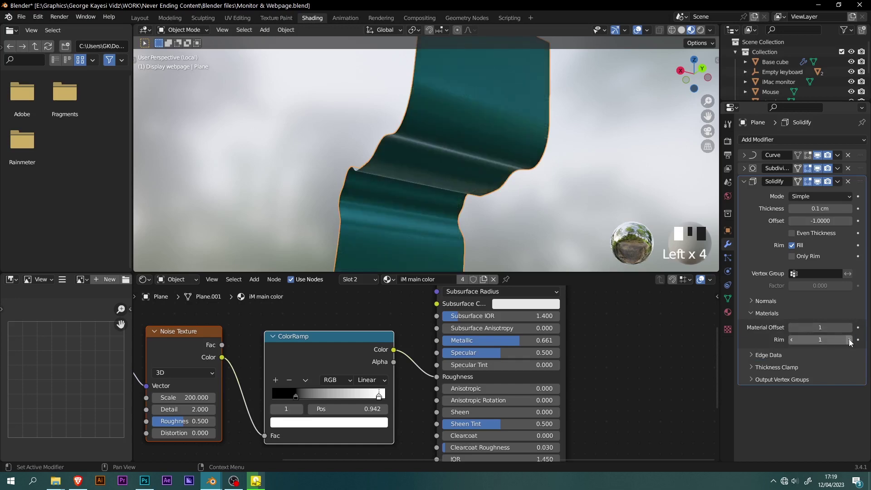
Leave local view and set the viewport World Opacity to 0
{"action": "key", "text": "KP_Divide"}
{"action": "left_click", "coordinate": [710, 30]}
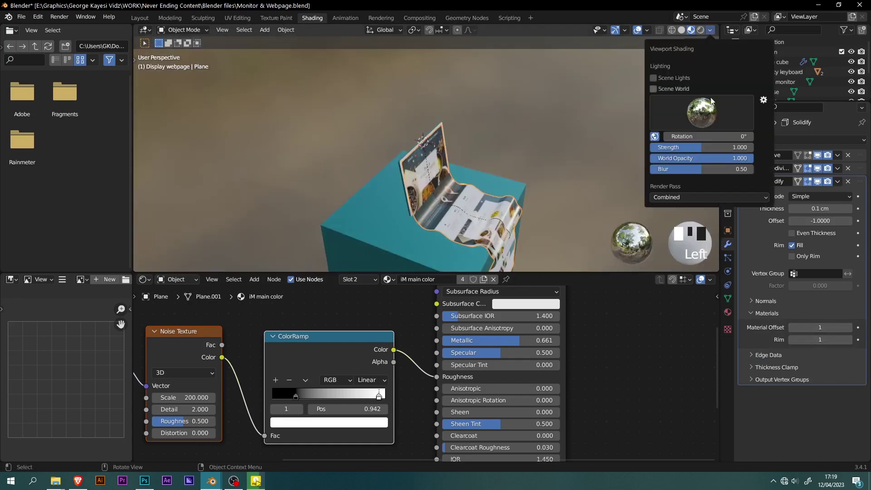
{"action": "left_click_drag", "start_coordinate": [734, 158], "coordinate": [658, 158]}
Slide the webpage plane along its curve into the monitor
{"action": "key", "text": "t"}
{"action": "middle_click_drag", "start_coordinate": [408, 158], "coordinate": [260, 167]}
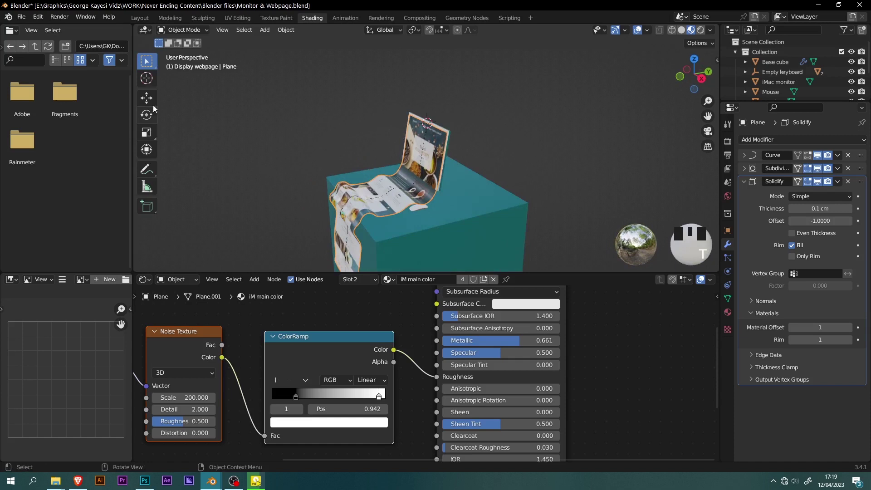
{"action": "left_click", "coordinate": [146, 97]}
{"action": "key", "text": "g"}
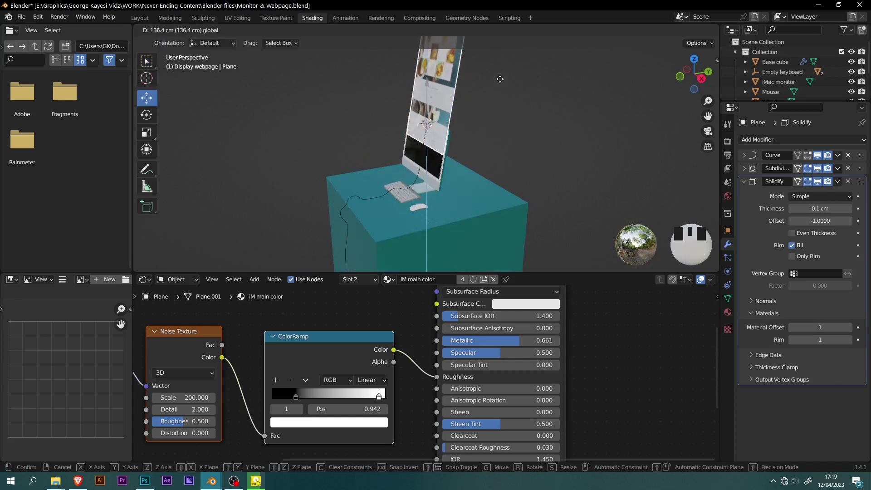
{"action": "left_click", "coordinate": [515, 177]}
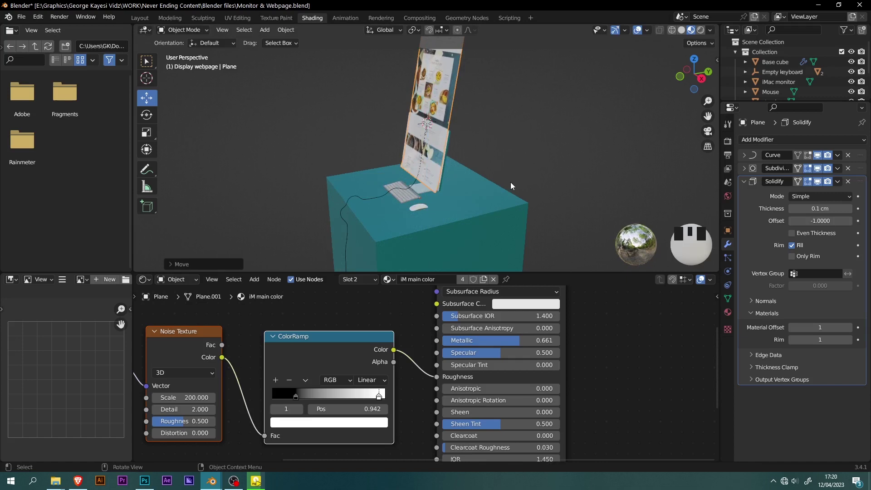
Add a cube and move it above the monitor
{"action": "key", "text": "KP_3"}
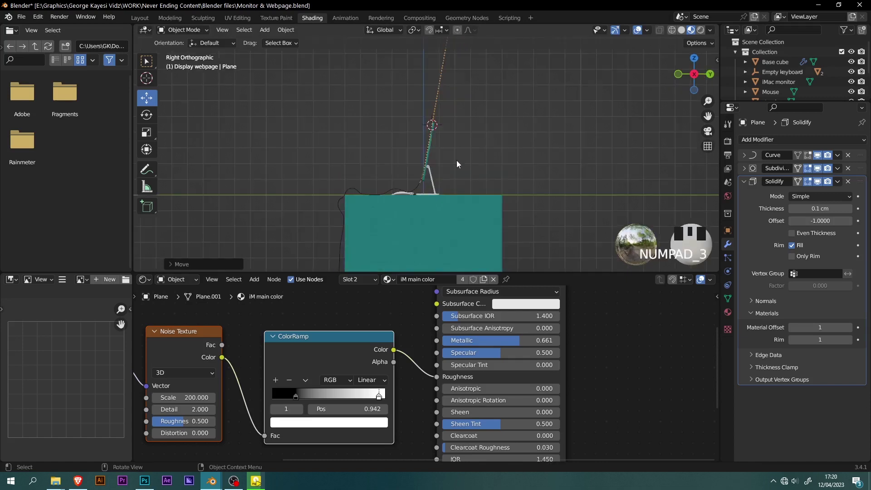
{"action": "middle_click_drag", "start_coordinate": [456, 160], "coordinate": [456, 192], "text": "shift"}
{"action": "left_click", "coordinate": [265, 29]}
{"action": "mouse_move", "coordinate": [287, 42]}
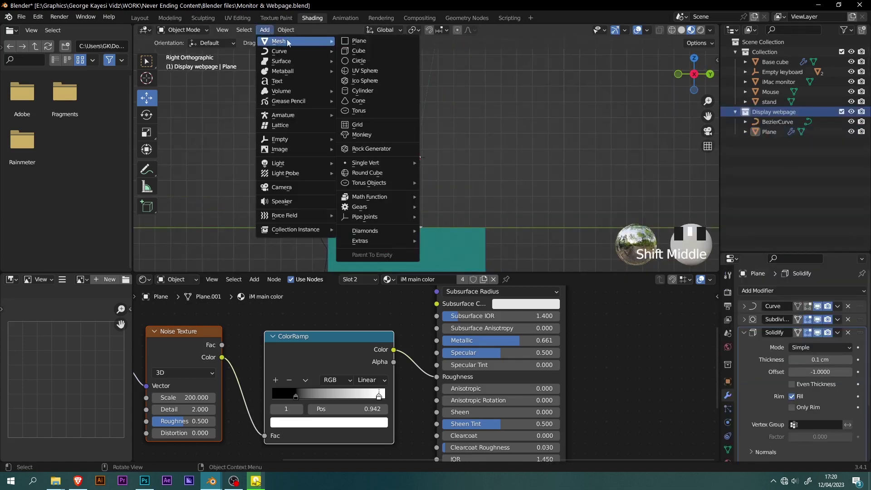
{"action": "left_click", "coordinate": [349, 51]}
{"action": "key", "text": "g"}
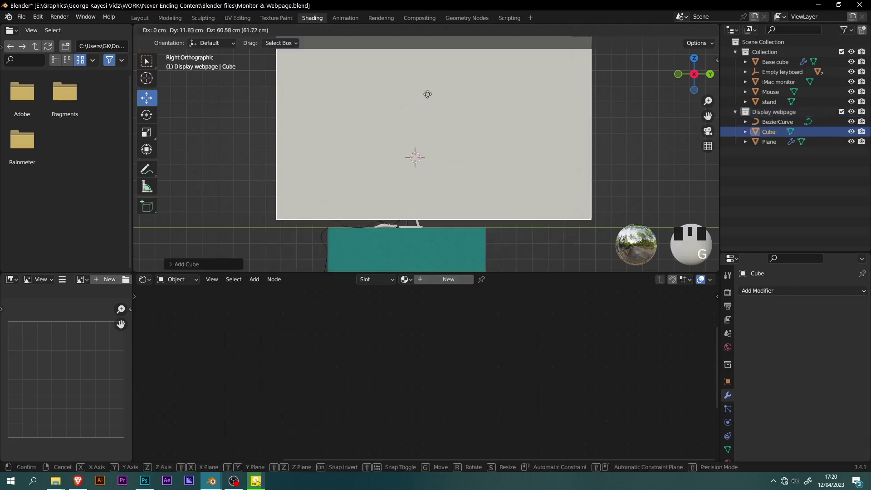
{"action": "left_click", "coordinate": [429, 48]}
Scale the cube excluding Z, then along X, into a tall narrow block
{"action": "scroll", "coordinate": [443, 227], "scroll_direction": "down", "scroll_amount": 3}
{"action": "middle_click_drag", "start_coordinate": [443, 182], "coordinate": [443, 226], "text": "shift"}
{"action": "key", "text": "s"}
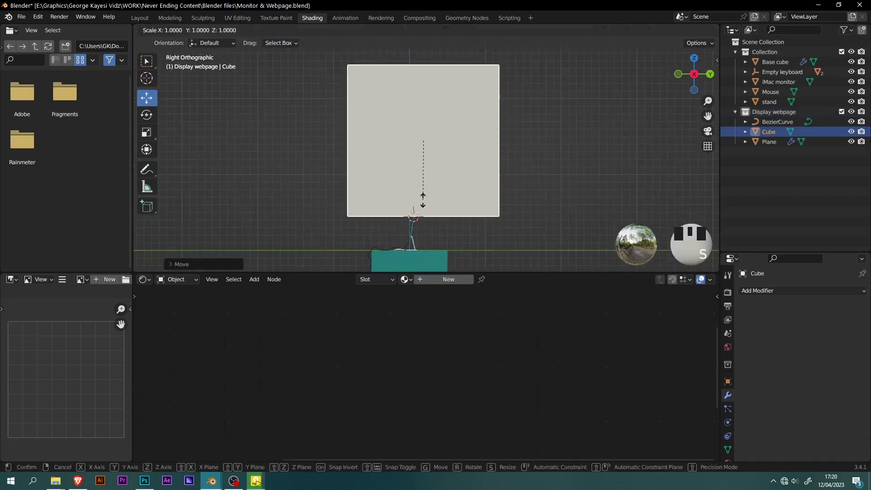
{"action": "key", "text": "shift+z"}
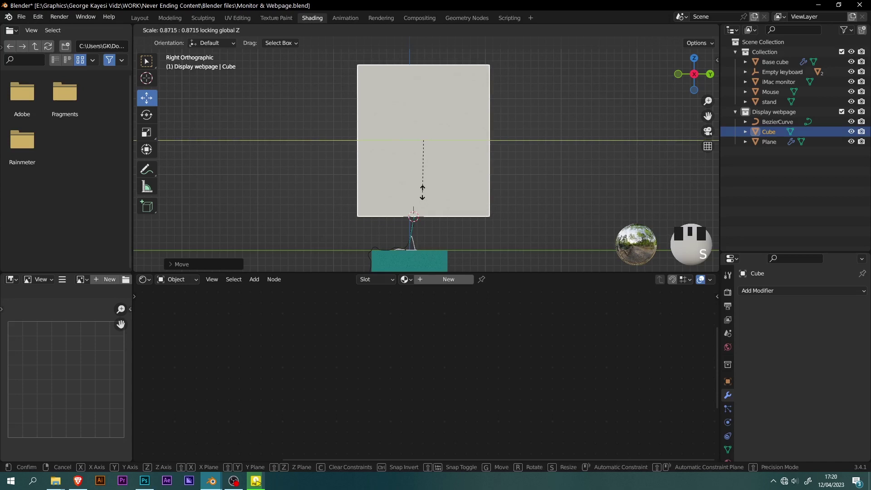
{"action": "left_click", "coordinate": [421, 164]}
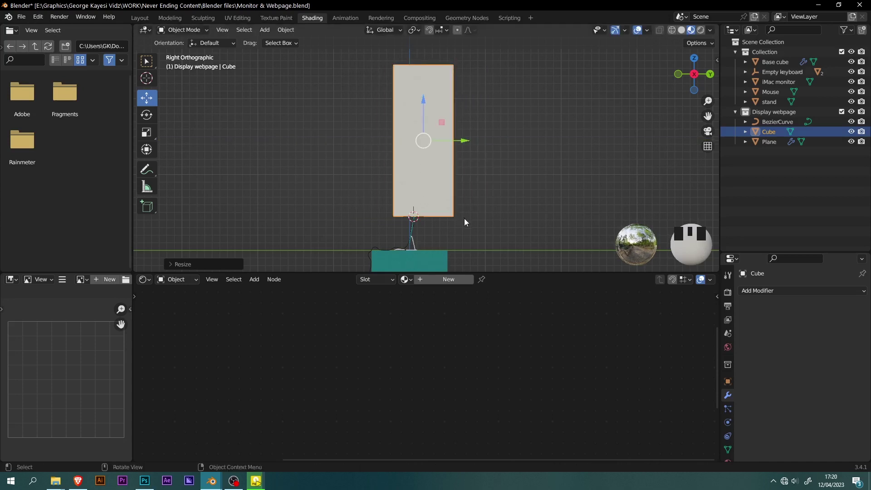
{"action": "key", "text": "KP_1"}
{"action": "scroll", "coordinate": [464, 218], "scroll_direction": "up", "scroll_amount": 2}
{"action": "key", "text": "s"}
{"action": "key", "text": "x"}
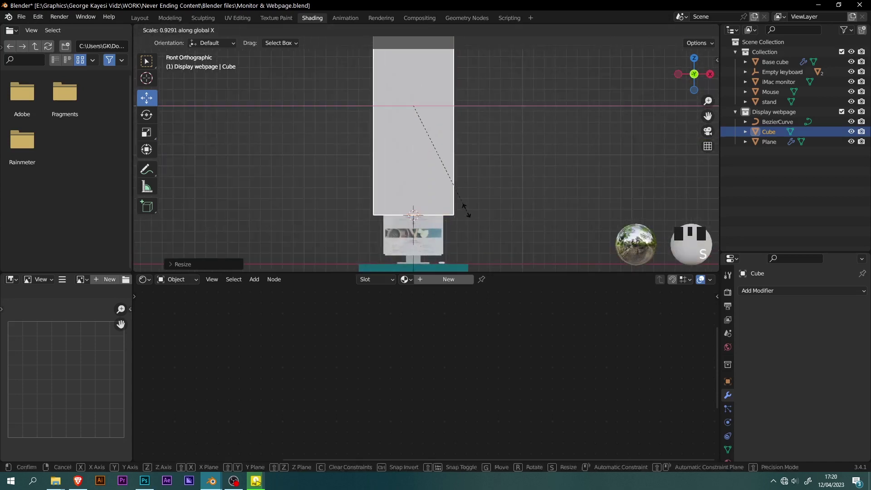
{"action": "left_click", "coordinate": [461, 204]}
Apply the cube's scale with Ctrl+A
{"action": "scroll", "coordinate": [461, 204], "scroll_direction": "down", "scroll_amount": 1}
{"action": "middle_click_drag", "start_coordinate": [461, 204], "coordinate": [452, 172]}
{"action": "scroll", "coordinate": [433, 174], "scroll_direction": "up", "scroll_amount": 1}
{"action": "key", "text": "ctrl+a"}
{"action": "left_click", "coordinate": [453, 171]}
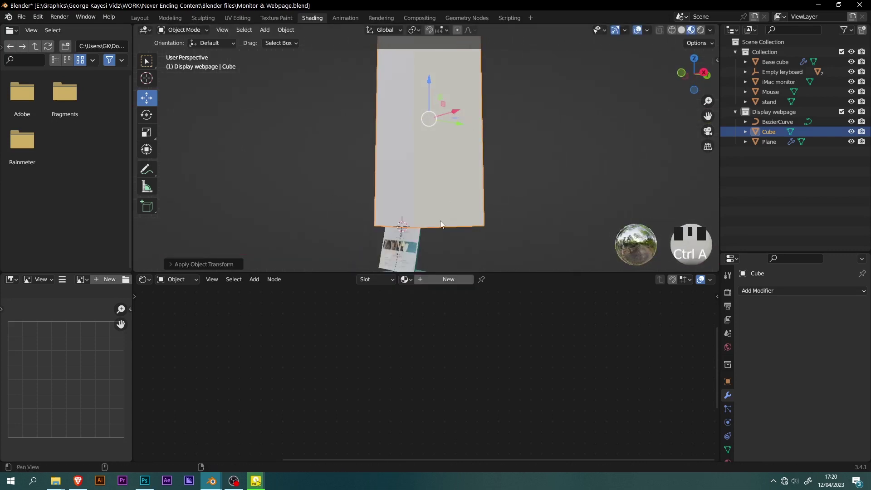
{"action": "middle_click_drag", "start_coordinate": [440, 223], "coordinate": [464, 186]}
{"action": "scroll", "coordinate": [418, 196], "scroll_direction": "up", "scroll_amount": 5}
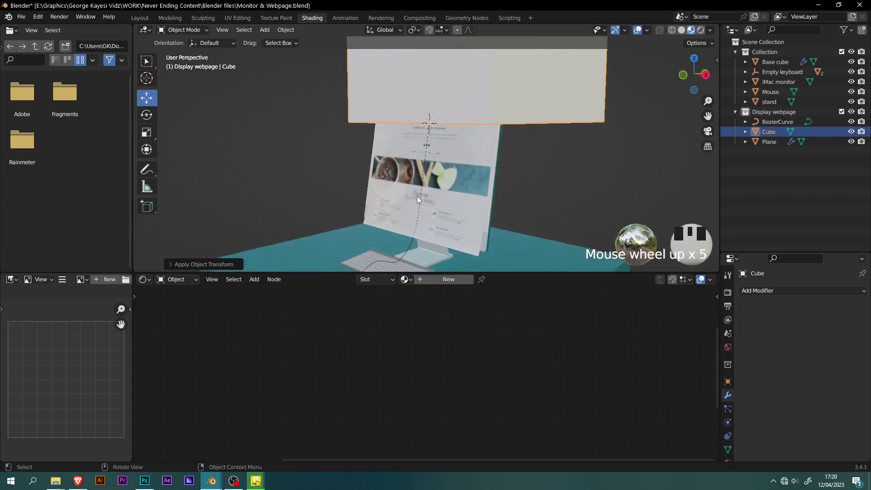
Give the Plane a Difference Boolean using the Cube as cutter, then hide the Cube
{"action": "left_click", "coordinate": [467, 241]}
{"action": "left_click_drag", "start_coordinate": [755, 252], "coordinate": [753, 155]}
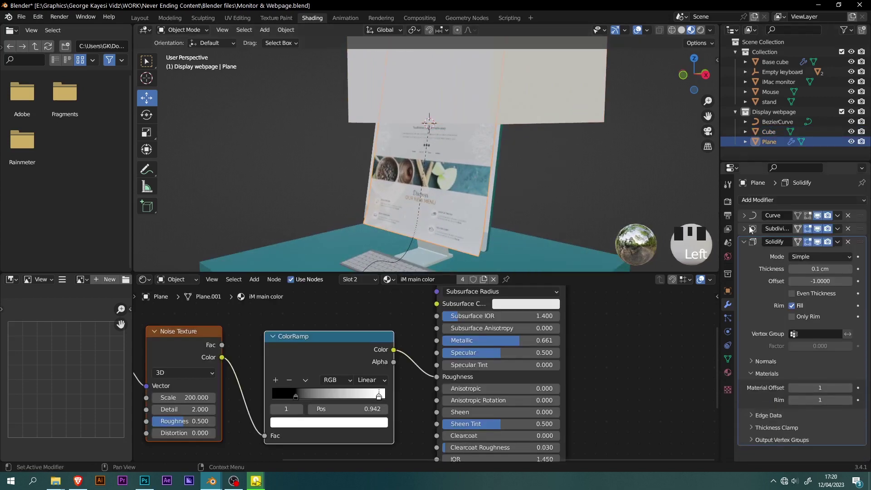
{"action": "left_click", "coordinate": [745, 242]}
{"action": "left_click", "coordinate": [771, 201]}
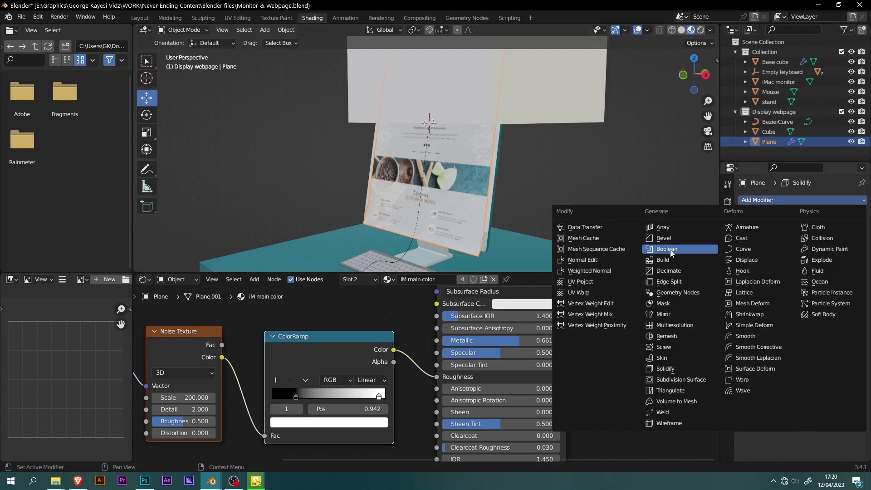
{"action": "left_click", "coordinate": [670, 249]}
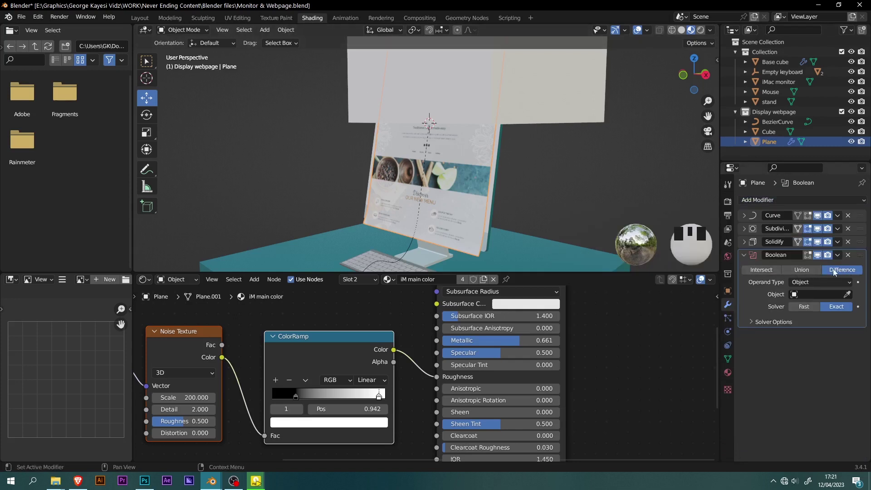
{"action": "left_click", "coordinate": [846, 294]}
{"action": "left_click", "coordinate": [570, 109]}
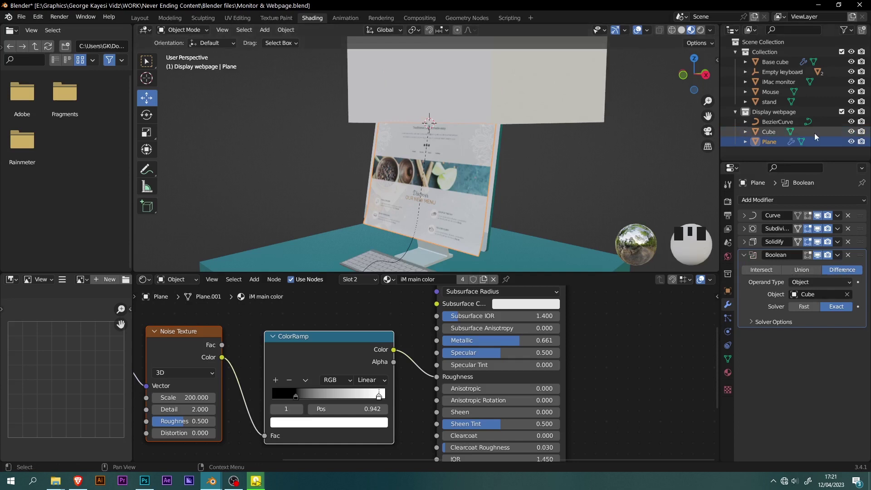
{"action": "left_click", "coordinate": [768, 132]}
{"action": "left_click", "coordinate": [850, 132]}
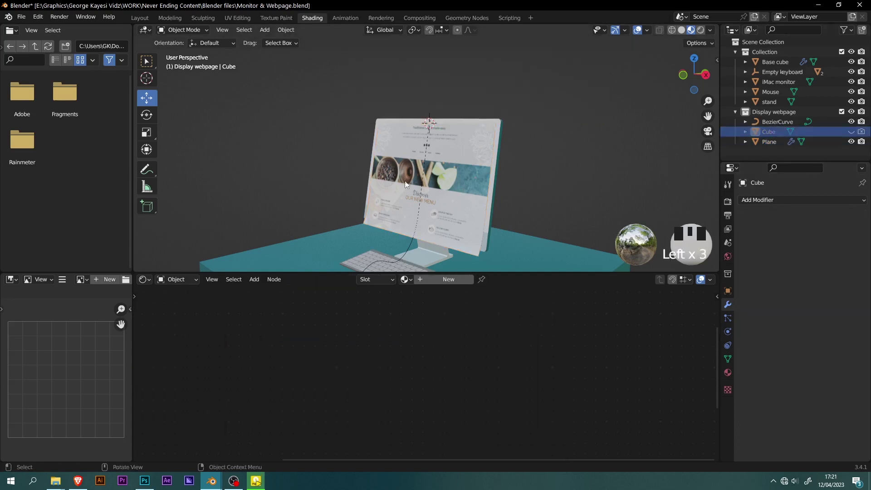
Unhide the Cube and shift it along Z, then raise the Plane along Z
{"action": "mouse_move", "coordinate": [405, 183]}
{"action": "middle_mouse_down"}
{"action": "mouse_move", "coordinate": [431, 138]}
{"action": "mouse_move", "coordinate": [391, 186]}
{"action": "middle_mouse_up"}
{"action": "scroll", "coordinate": [392, 190], "scroll_direction": "up", "scroll_amount": 3}
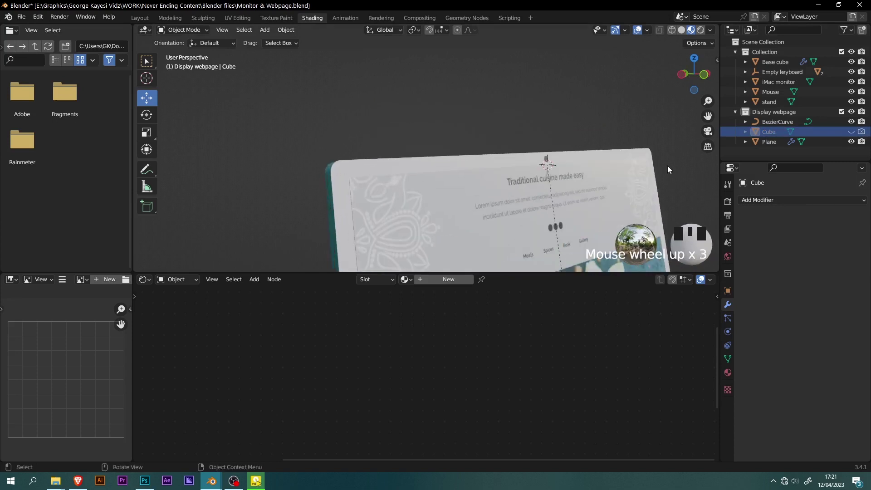
{"action": "left_click", "coordinate": [851, 132]}
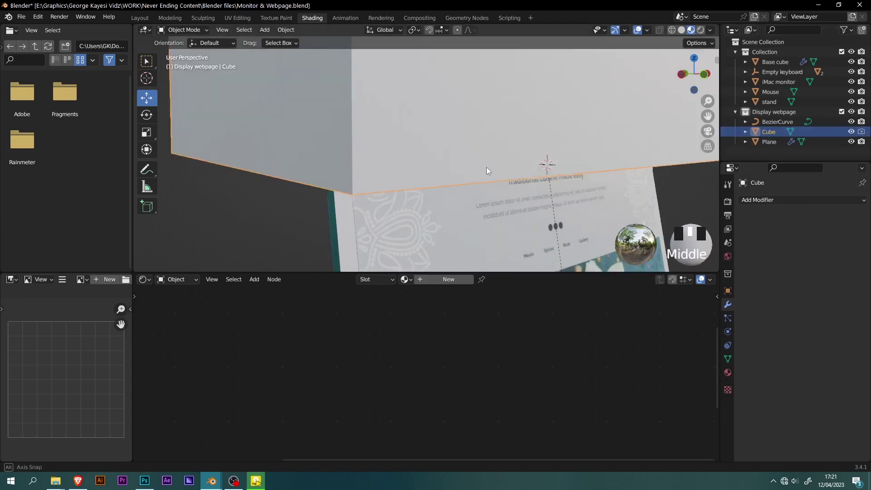
{"action": "key", "text": "g"}
{"action": "key", "text": "z"}
{"action": "left_click", "coordinate": [424, 174]}
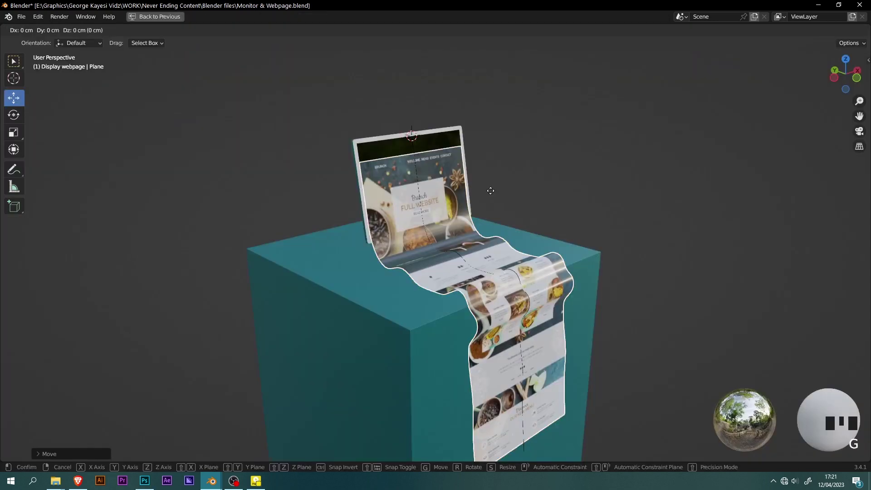
{"action": "key", "text": "g"}
{"action": "key", "text": "z"}
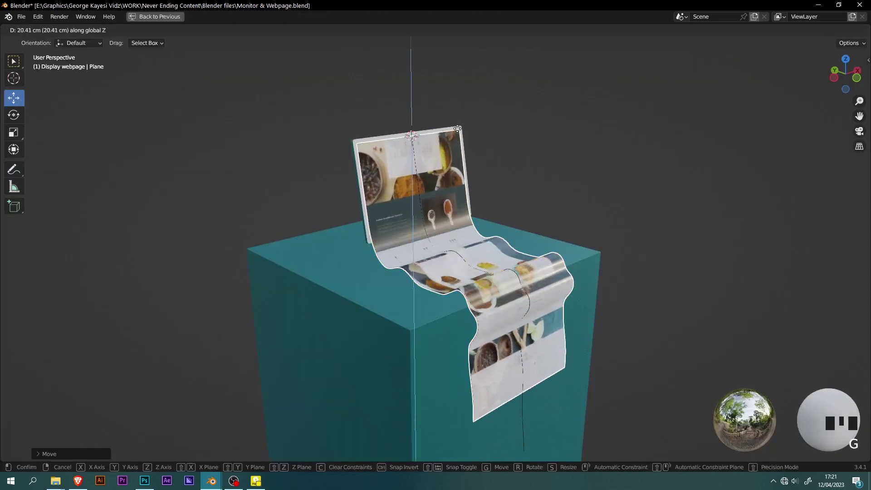